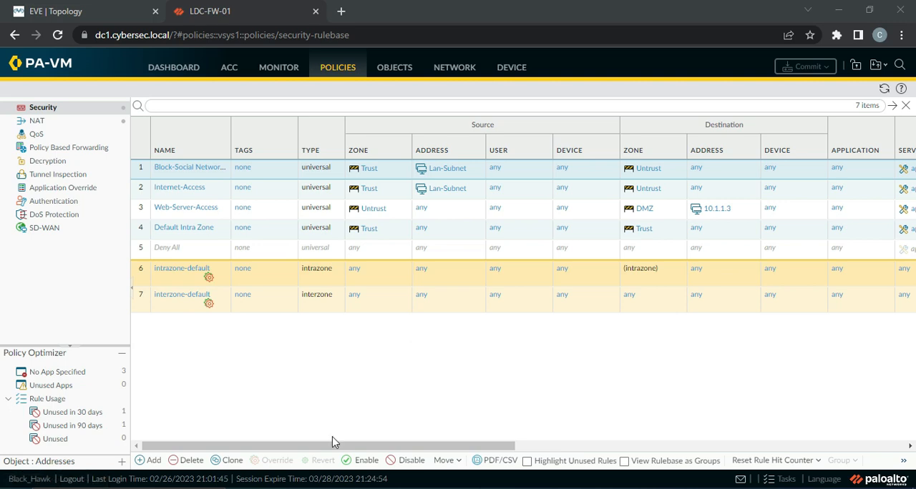
# Check which URL Filtering profiles the Internet-Access security rule offers with its profile type set to Profiles, and discard the changes.
pyautogui.moveTo(331, 444); pyautogui.dragTo(253, 433)
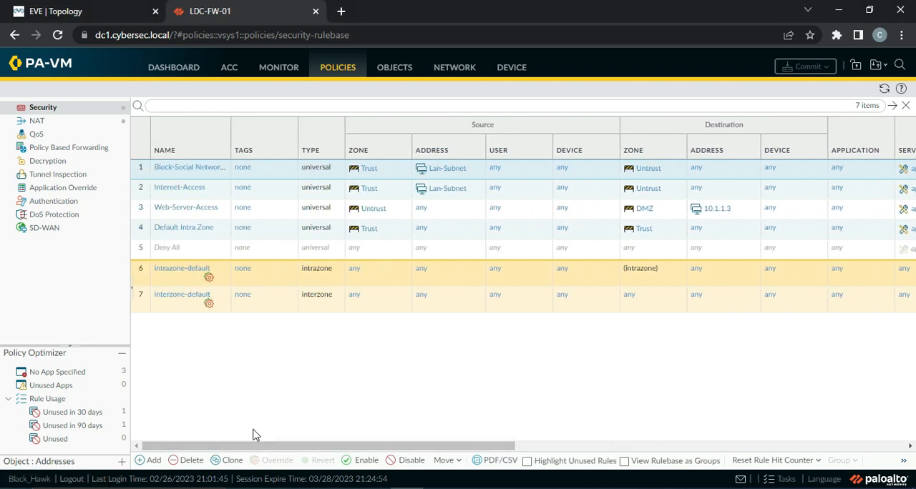
pyautogui.click(182, 189)
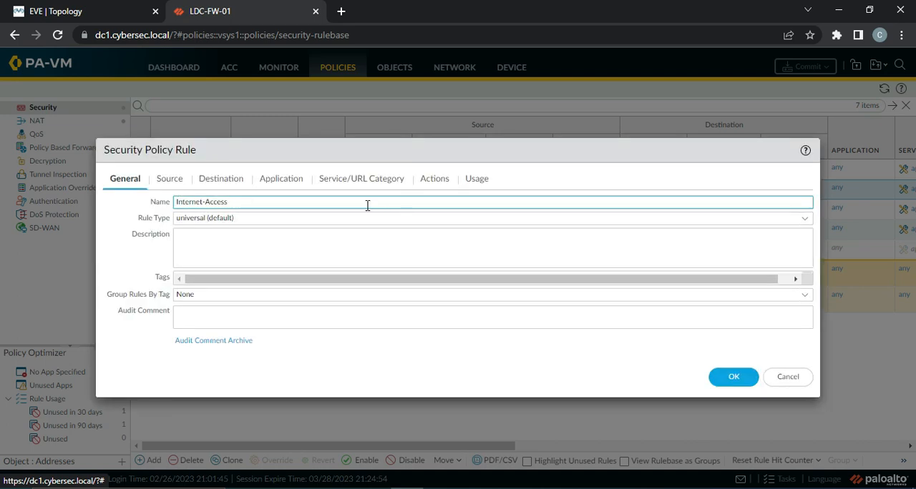
pyautogui.click(445, 185)
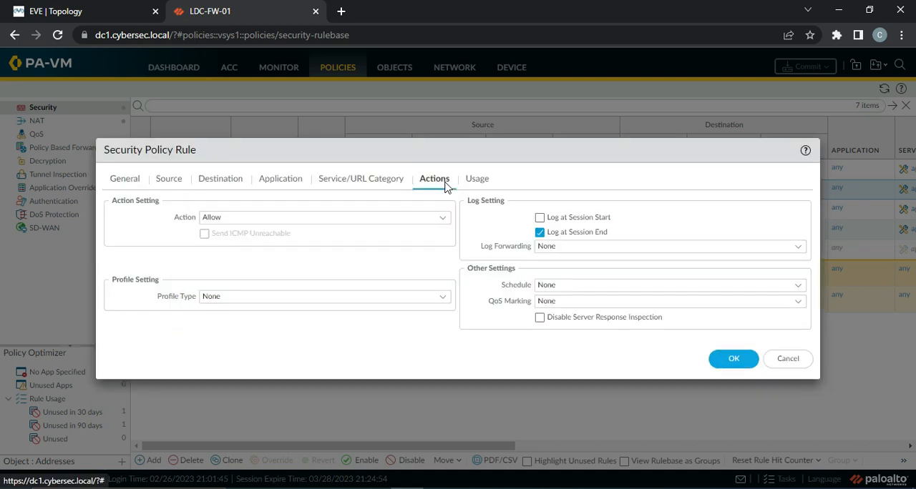
pyautogui.click(441, 301)
pyautogui.click(315, 317)
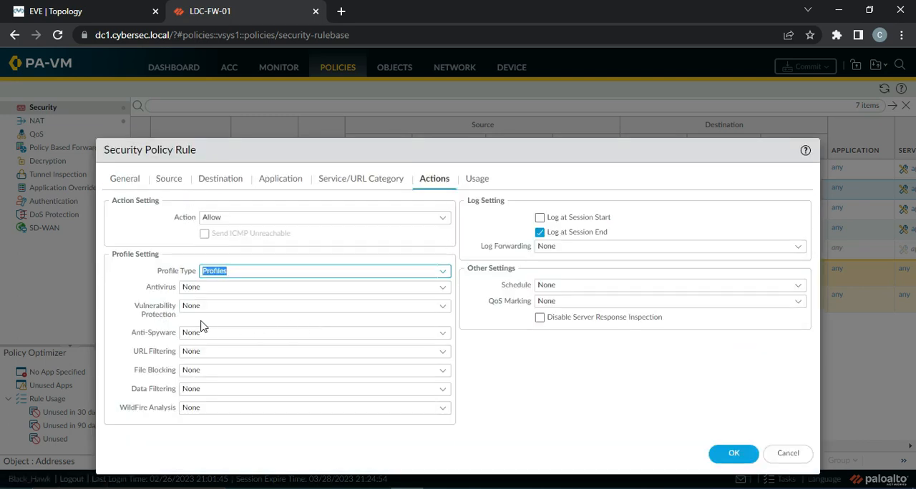
pyautogui.click(441, 351)
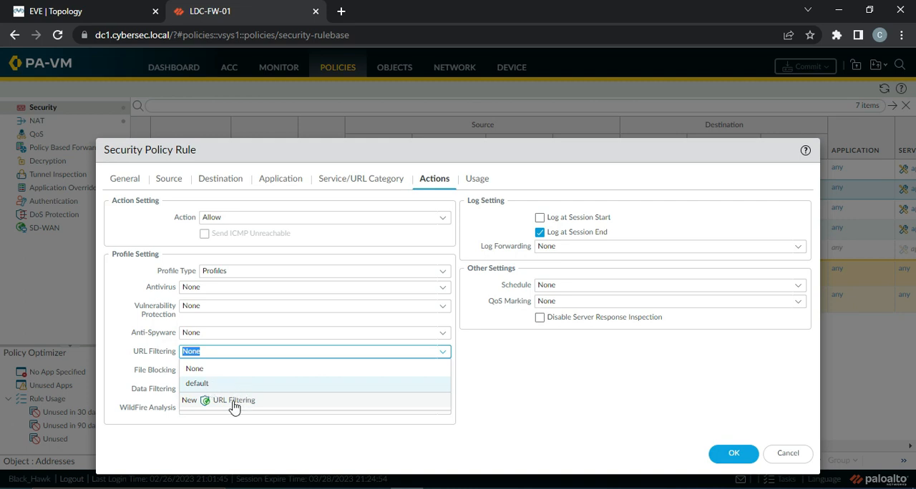
pyautogui.click(779, 455)
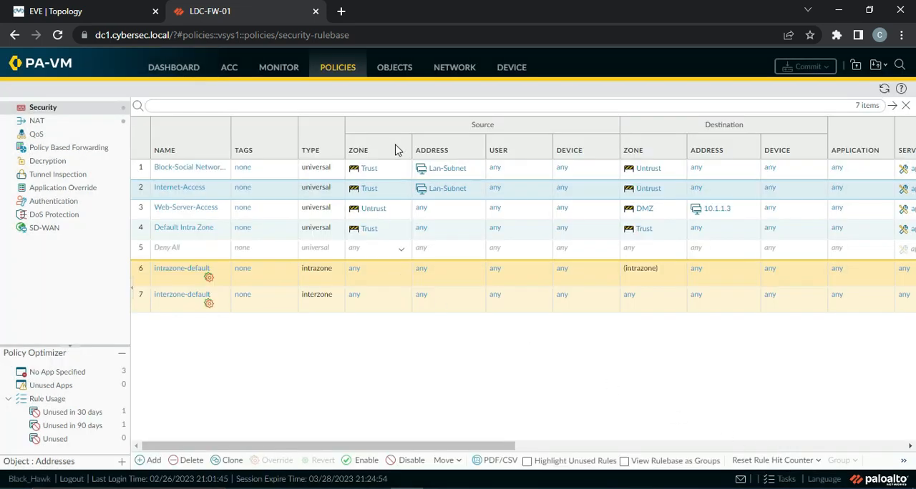
# View the URL Filtering security profiles and the blank form for a new profile, closing the form without saving.
pyautogui.click(398, 75)
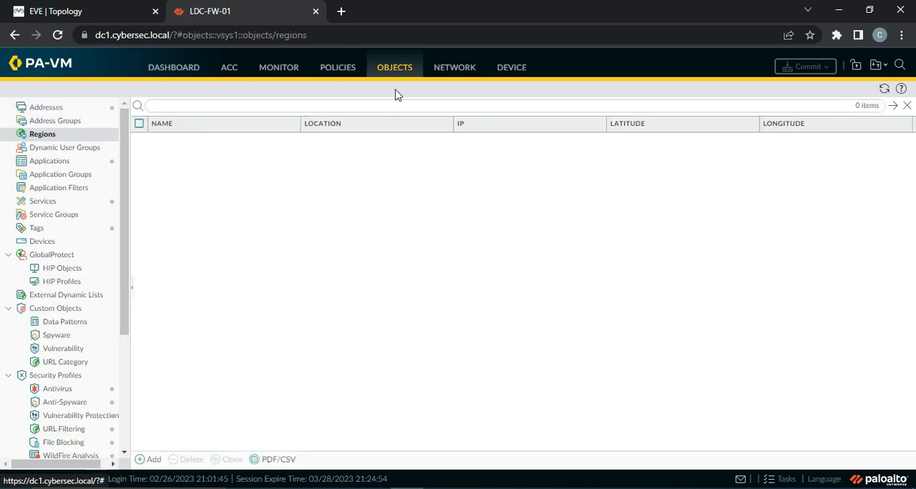
pyautogui.moveTo(120, 182); pyautogui.dragTo(121, 301)
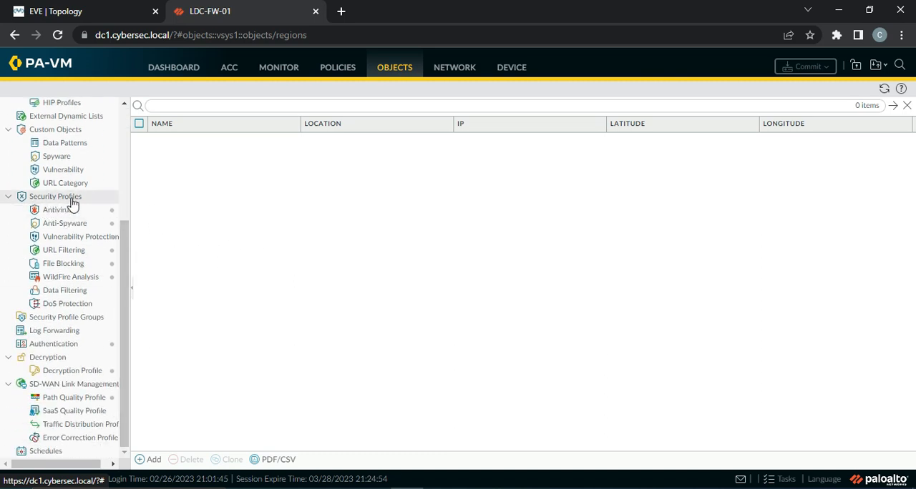
pyautogui.click(68, 256)
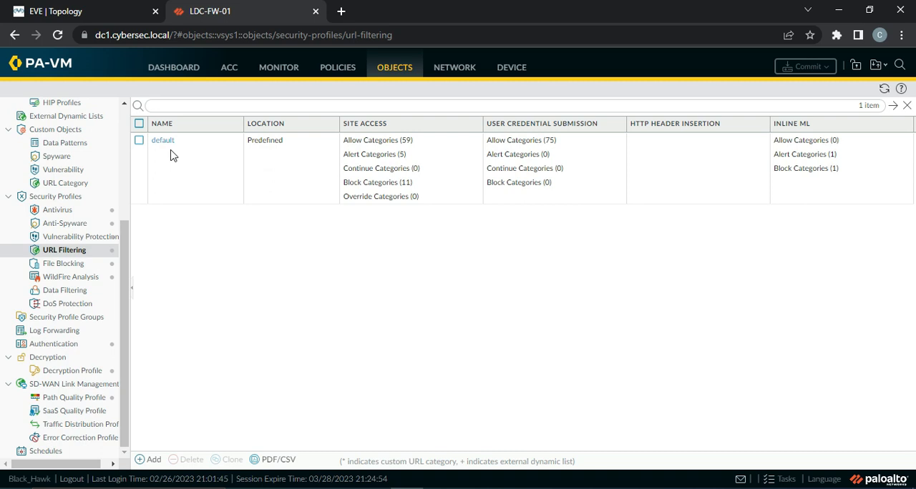
pyautogui.click(153, 462)
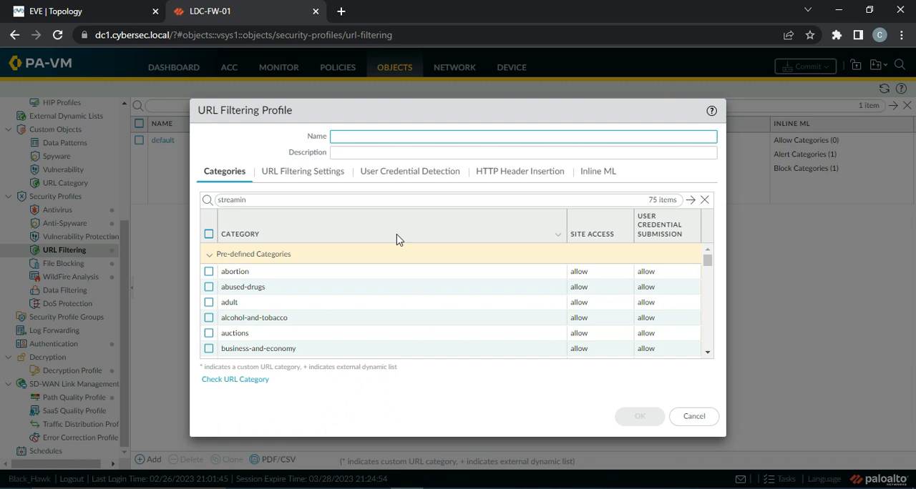
pyautogui.click(705, 422)
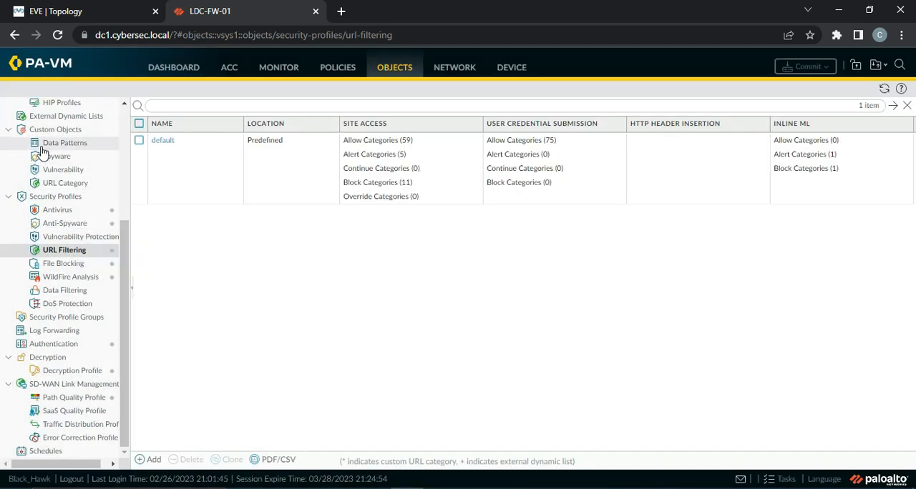
# Examine the custom URL category form and its type options, and close it without creating a category.
pyautogui.click(63, 186)
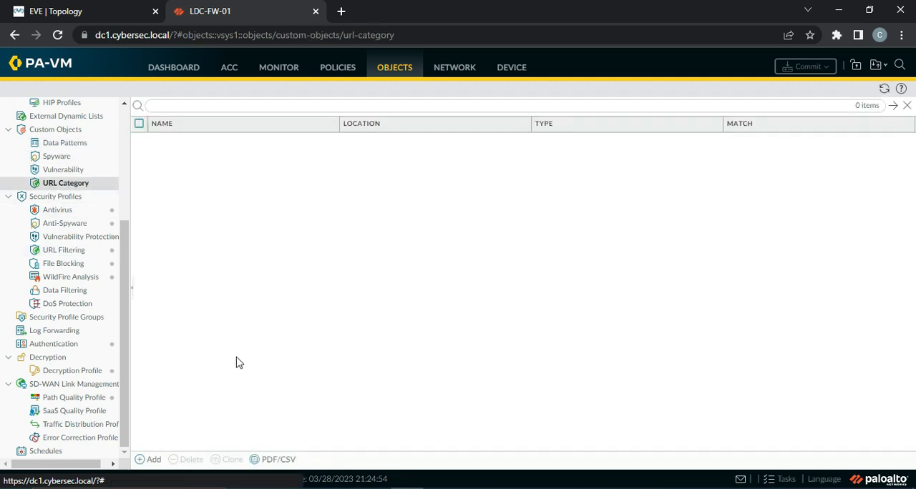
pyautogui.click(141, 460)
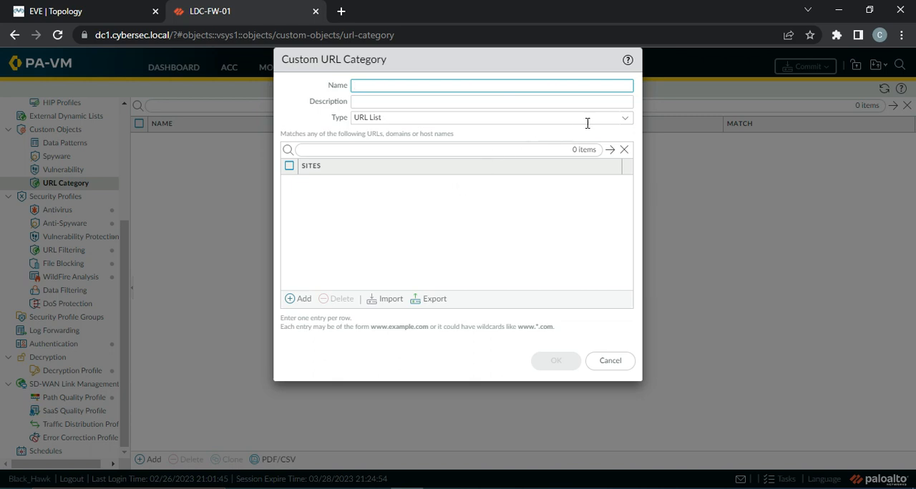
pyautogui.click(627, 122)
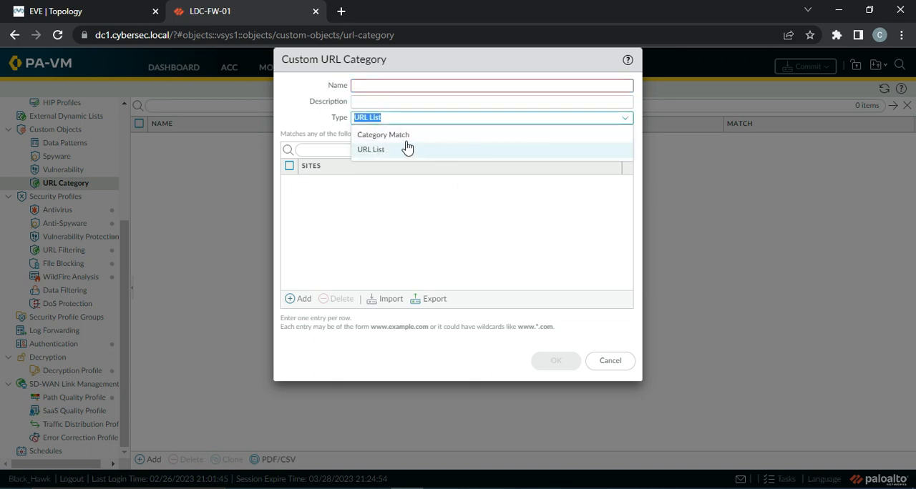
pyautogui.click(352, 150)
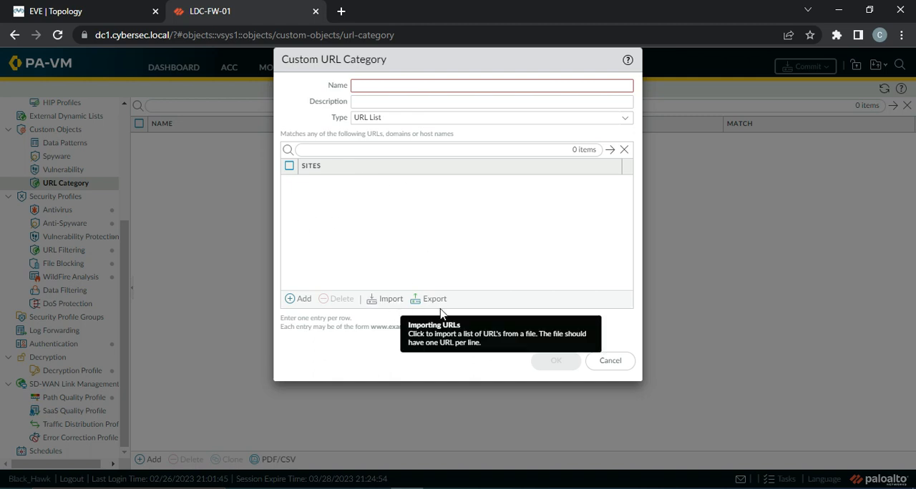
pyautogui.click(608, 361)
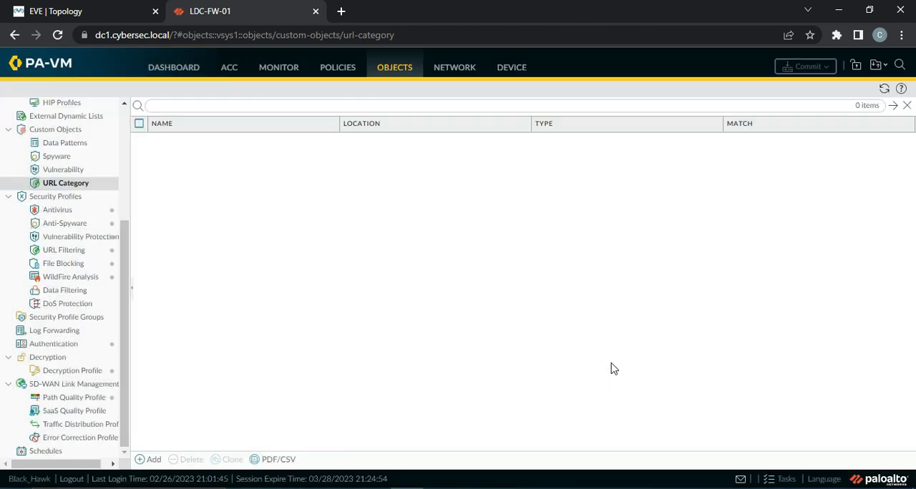
# Start a new URL Filtering security profile and name it Prod-URL-Profile.
pyautogui.click(75, 252)
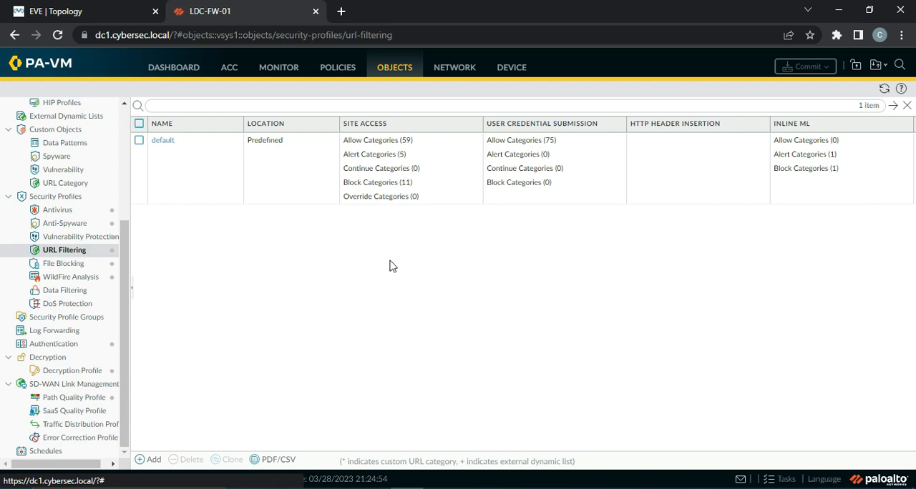
pyautogui.click(151, 460)
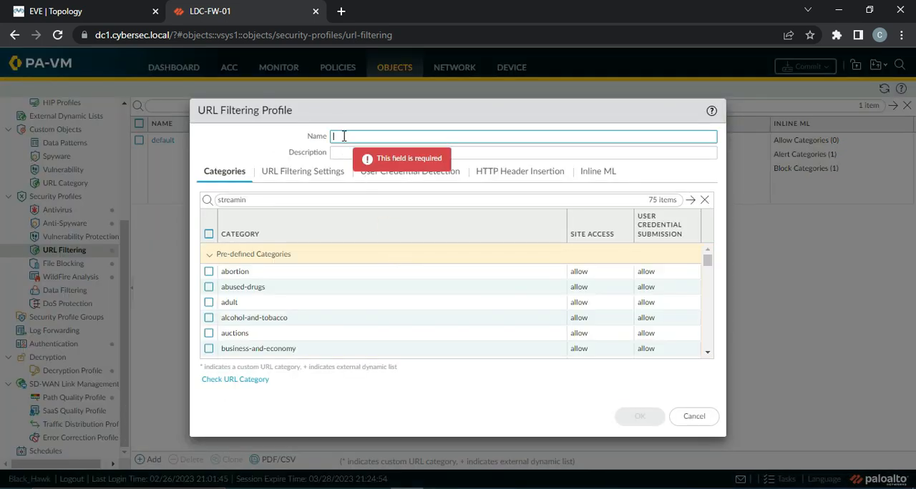
pyautogui.write('Prod')
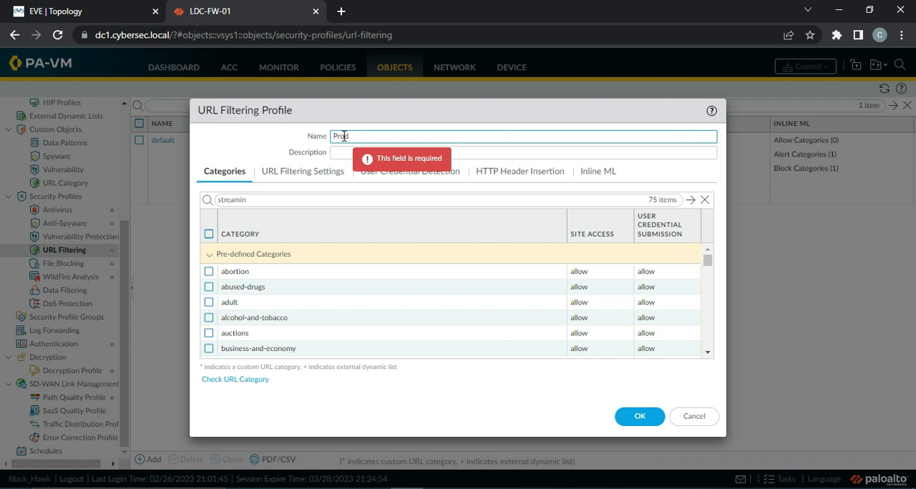
pyautogui.write('-URL-Profile')
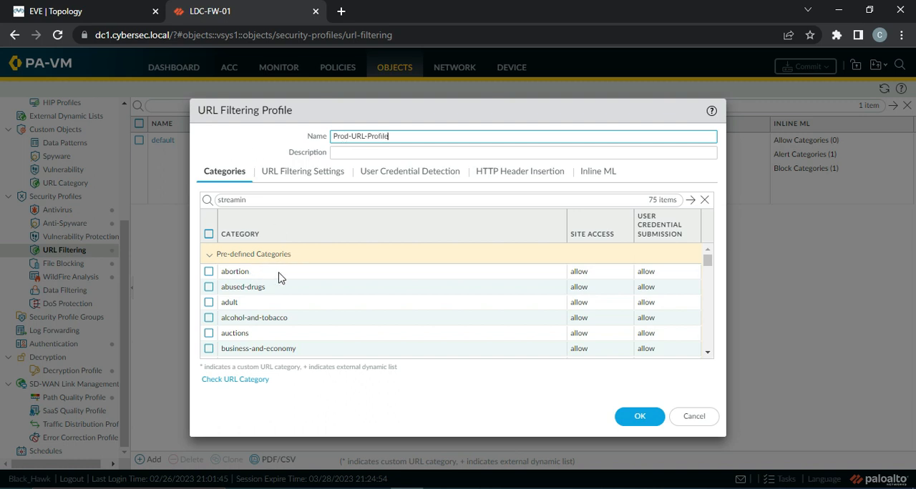
# Set the site access of the abortion category to block in the Prod-URL-Profile.
pyautogui.click(241, 275)
pyautogui.click(580, 274)
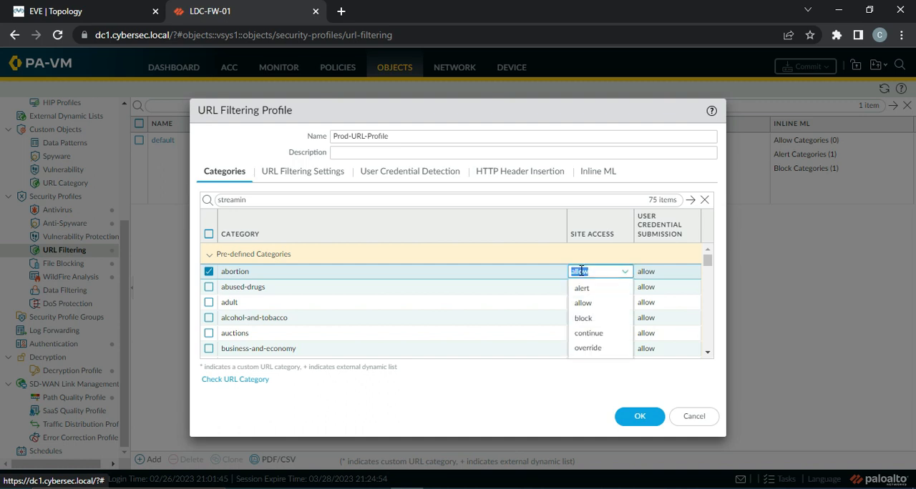
pyautogui.click(597, 318)
pyautogui.click(527, 257)
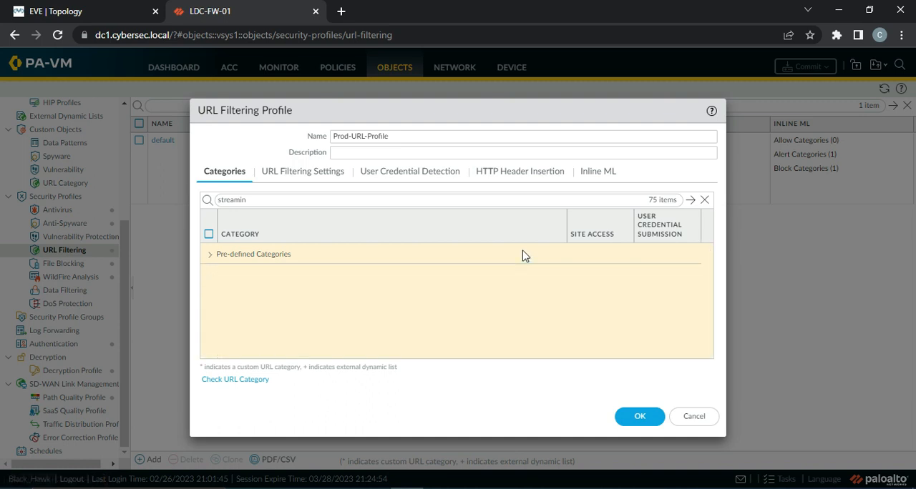
pyautogui.click(210, 255)
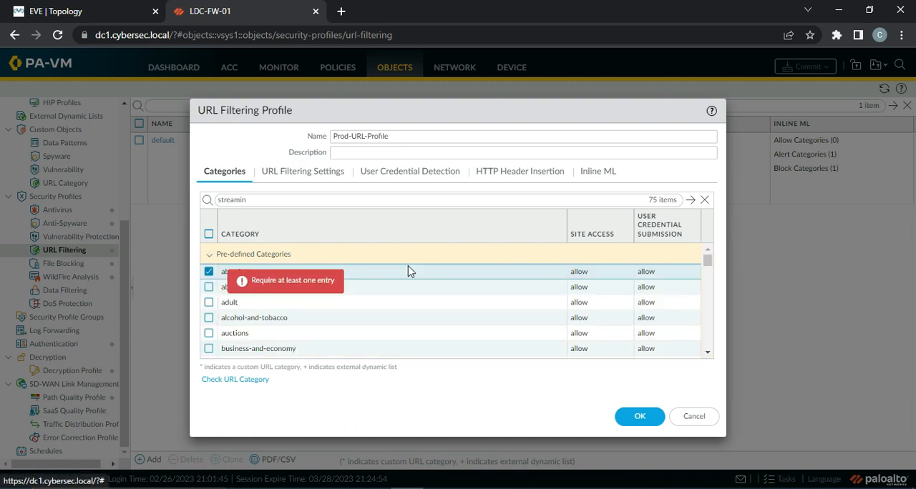
pyautogui.click(580, 272)
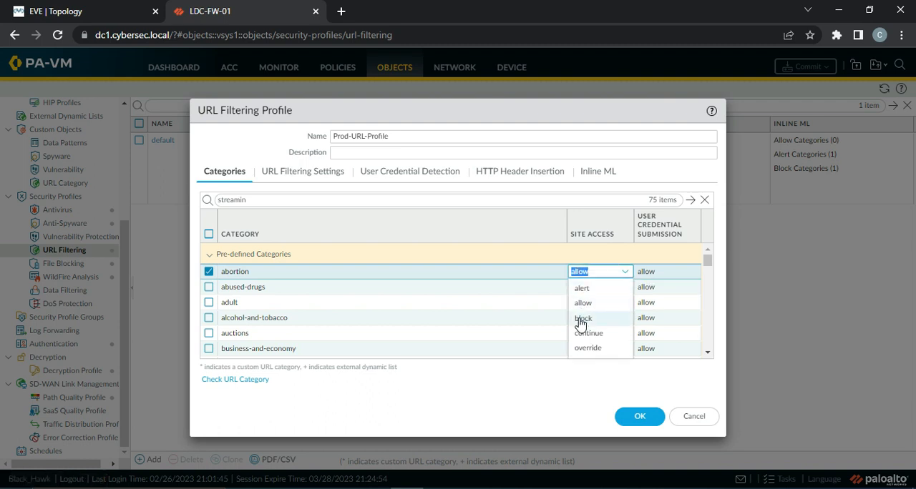
pyautogui.click(581, 318)
# Set the site access of the abused-drugs and adult categories to block.
pyautogui.click(549, 290)
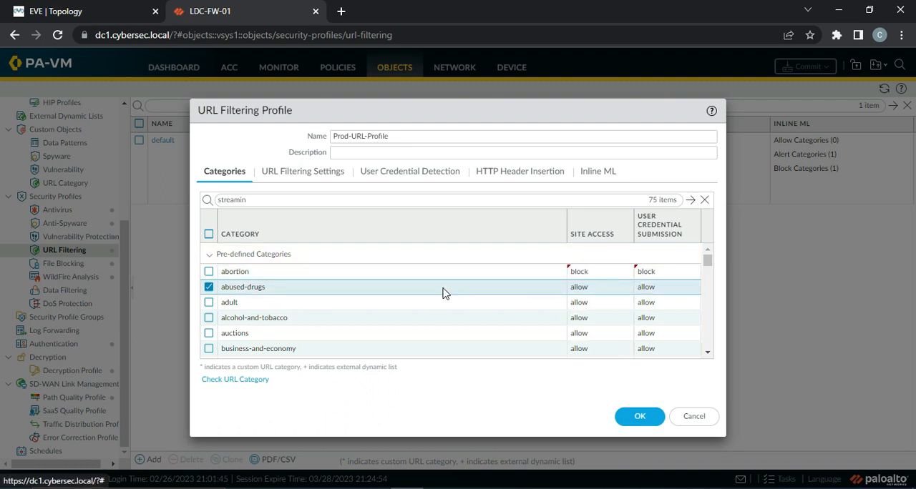
pyautogui.click(594, 289)
pyautogui.click(583, 334)
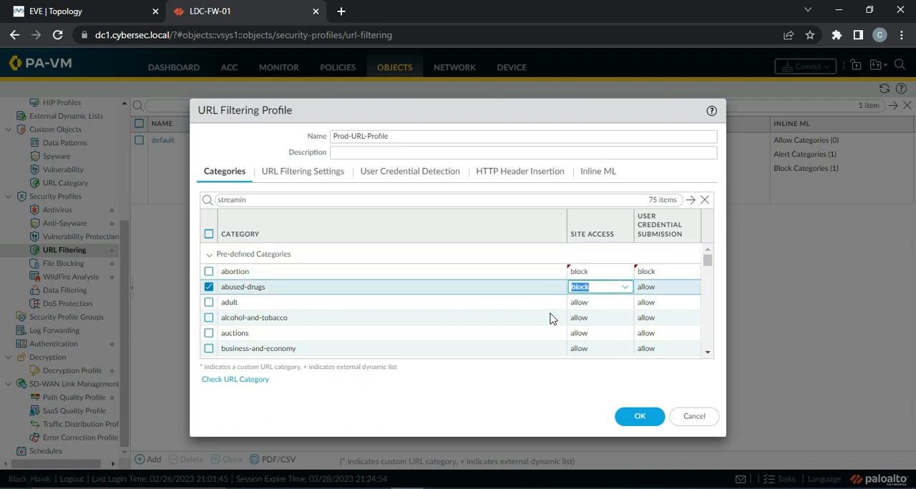
pyautogui.click(538, 304)
pyautogui.click(587, 303)
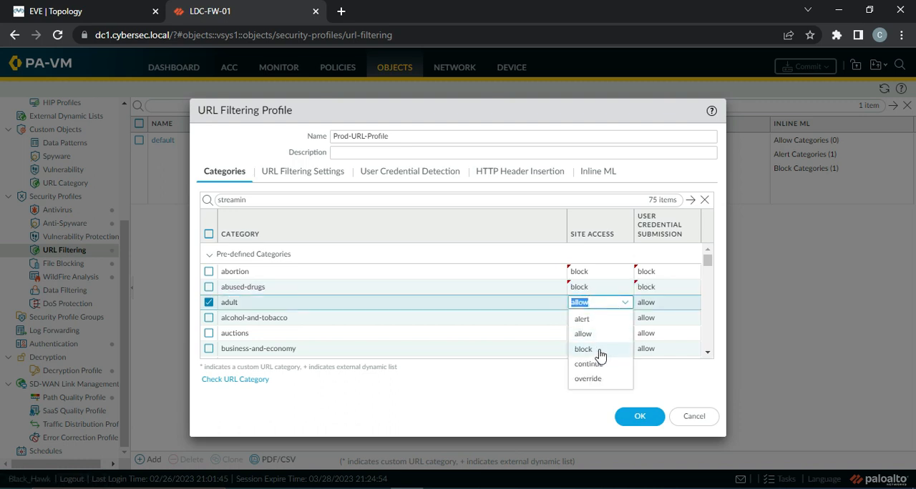
pyautogui.click(598, 350)
# Set the site access of the alcohol-and-tobacco and auctions categories to block.
pyautogui.click(555, 320)
pyautogui.click(591, 319)
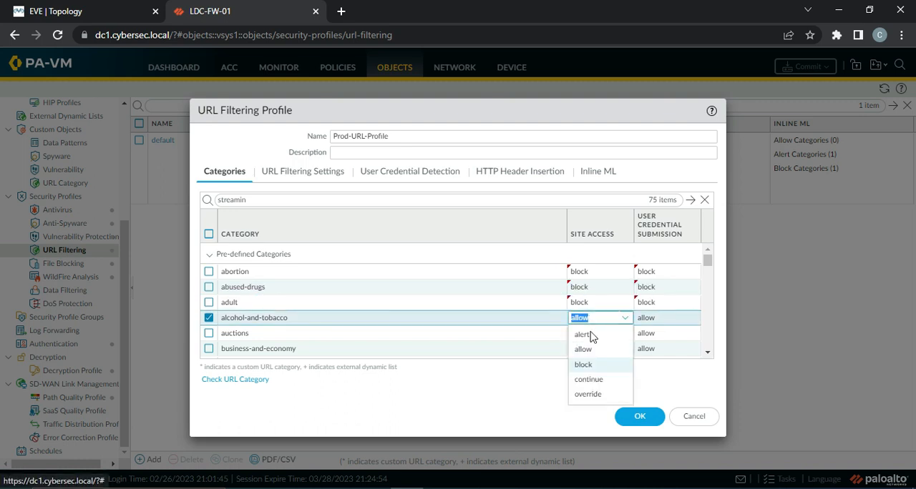
pyautogui.click(594, 366)
pyautogui.click(552, 334)
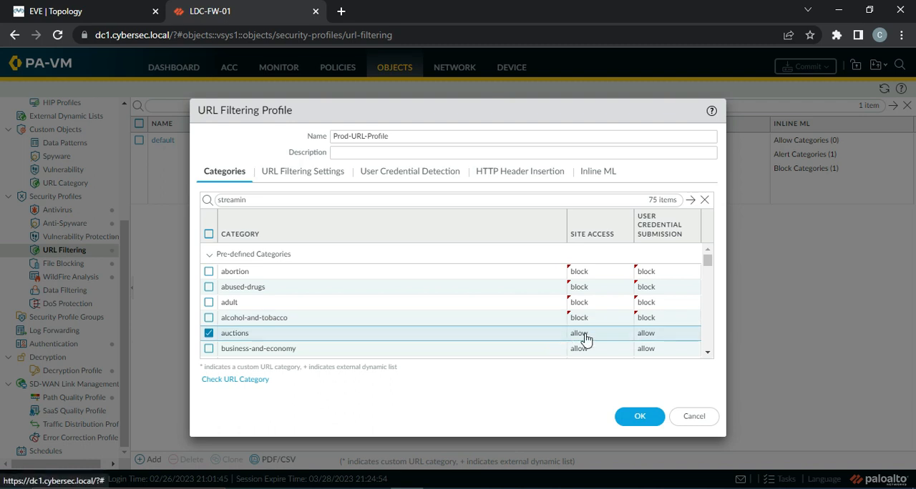
pyautogui.click(586, 334)
pyautogui.click(585, 380)
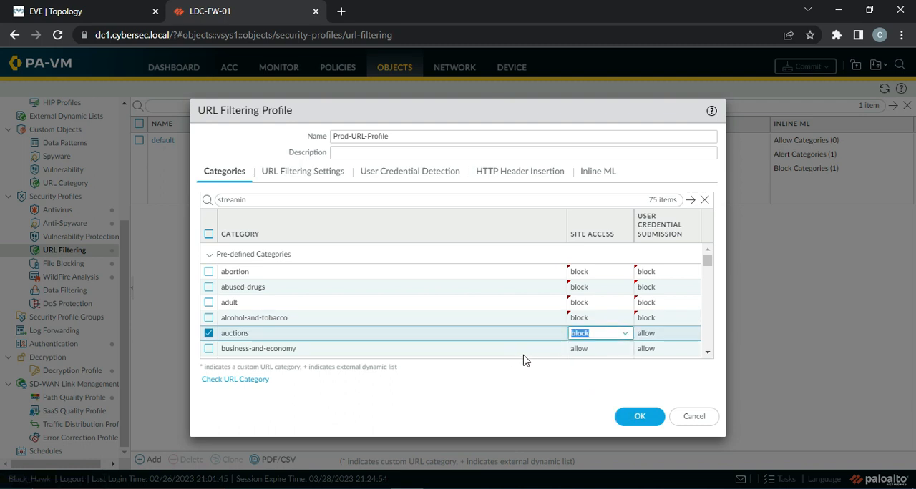
# Set the site access of the command-and-control category to block.
pyautogui.click(707, 353)
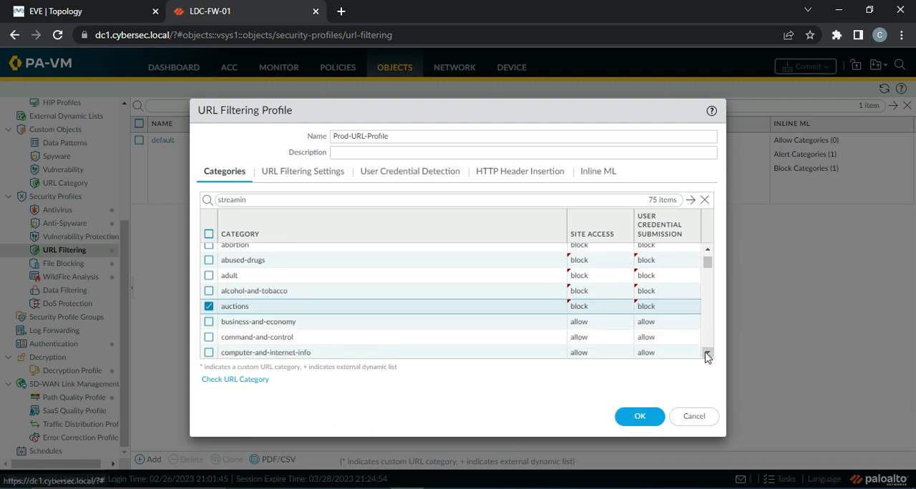
pyautogui.click(553, 314)
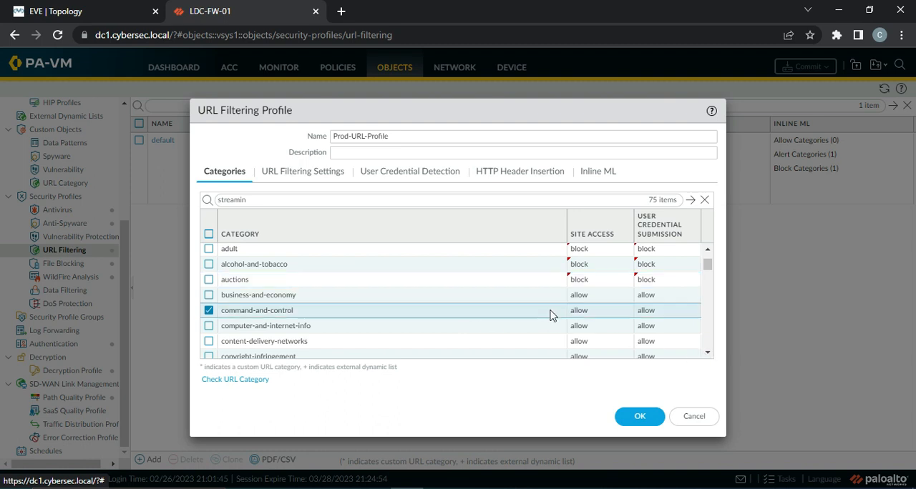
pyautogui.click(579, 311)
pyautogui.click(586, 359)
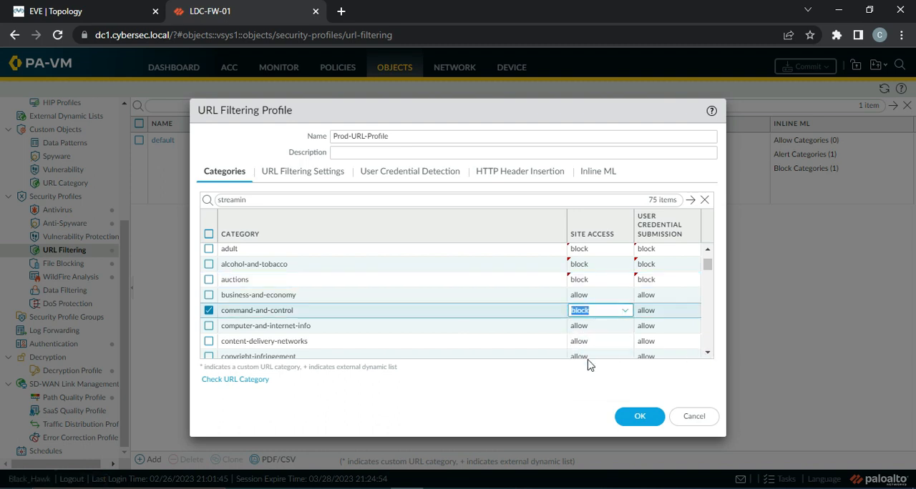
pyautogui.click(551, 344)
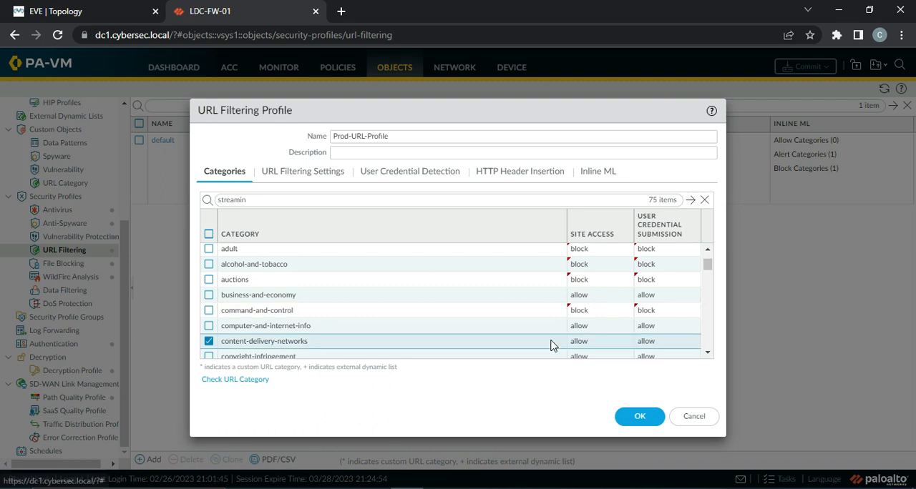
# Set the site access of the copyright-infringement and dating categories to block.
pyautogui.click(708, 352)
pyautogui.click(708, 352)
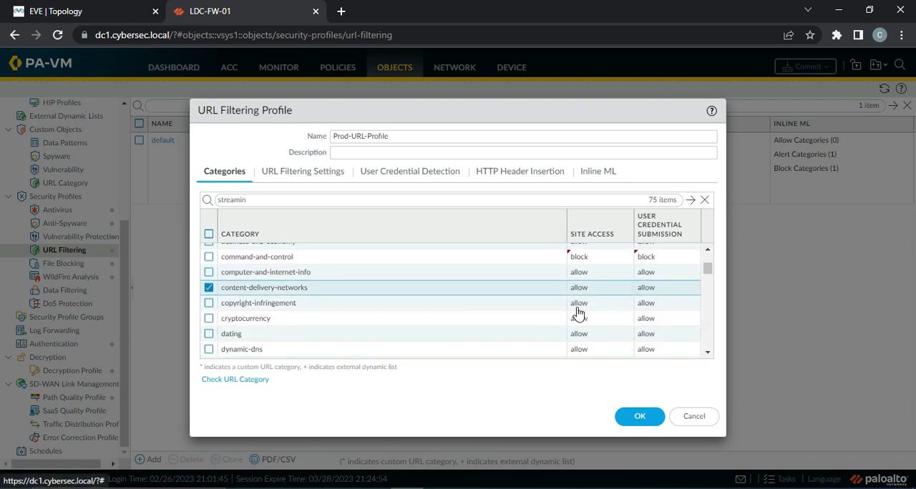
pyautogui.click(578, 308)
pyautogui.click(583, 350)
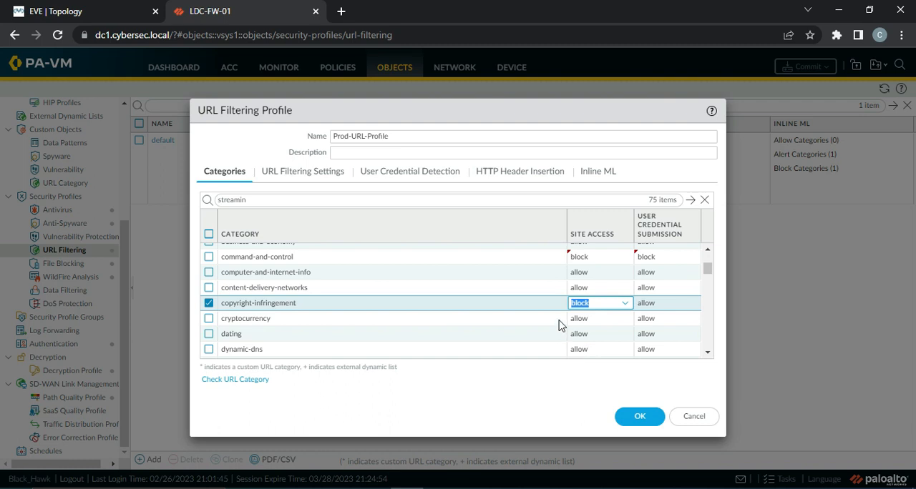
pyautogui.click(558, 322)
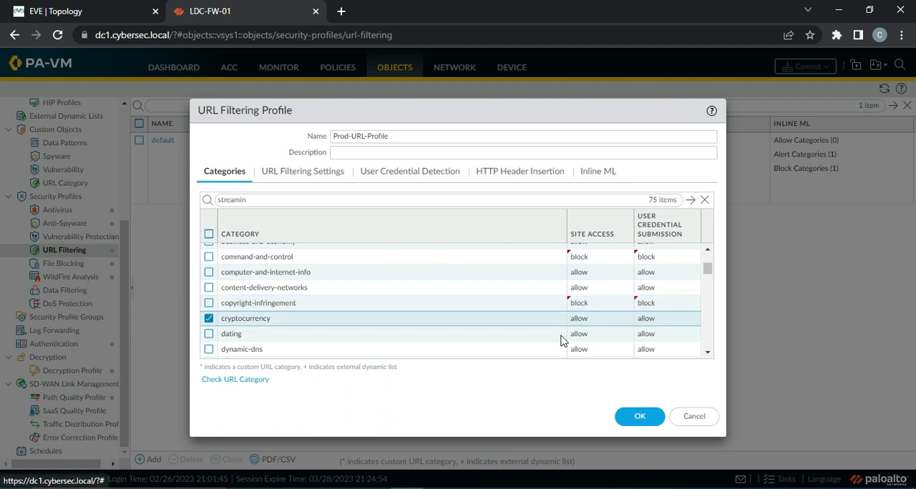
pyautogui.click(581, 334)
pyautogui.click(591, 386)
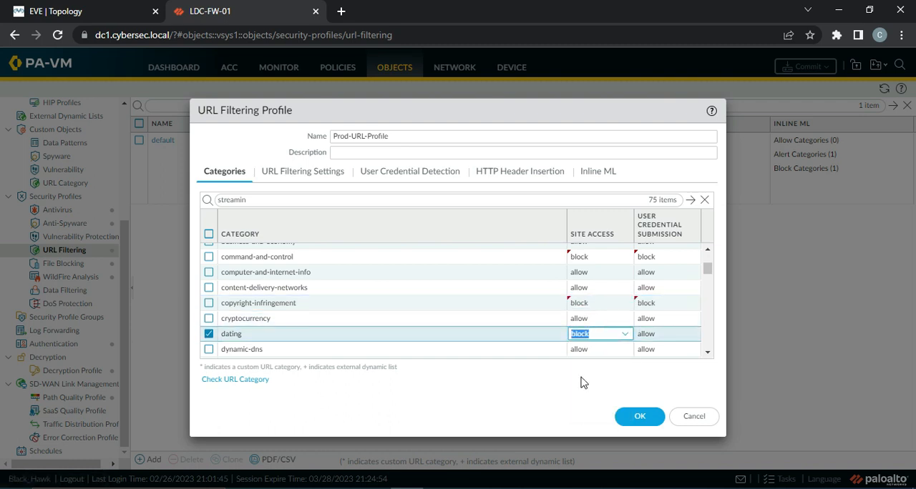
pyautogui.click(552, 350)
# Set the site access of the extremism category to block.
pyautogui.click(708, 352)
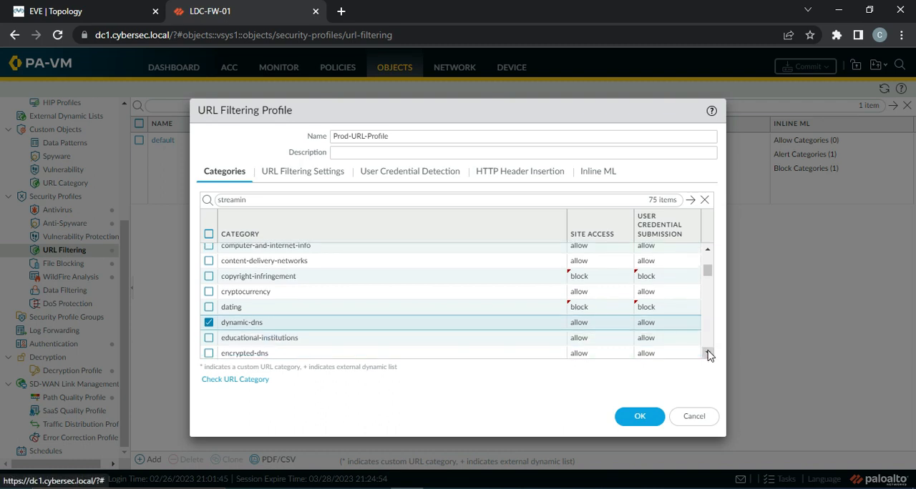
pyautogui.click(708, 353)
pyautogui.click(708, 356)
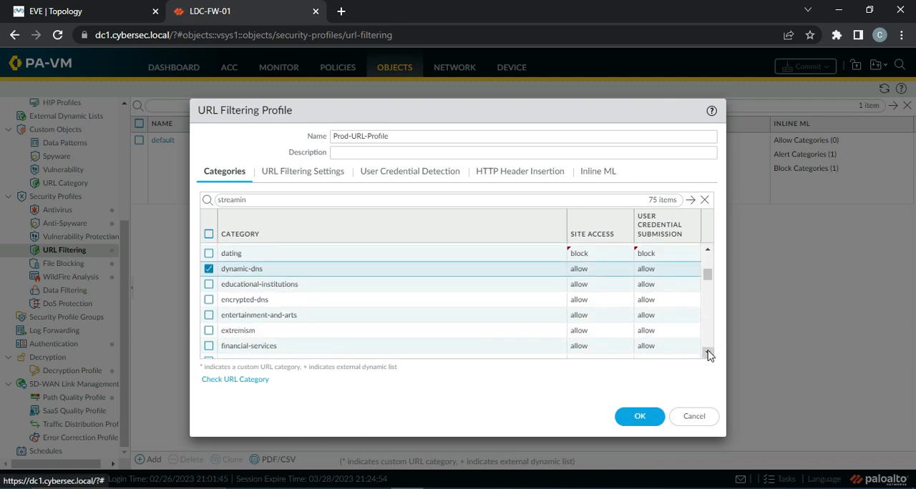
pyautogui.click(708, 355)
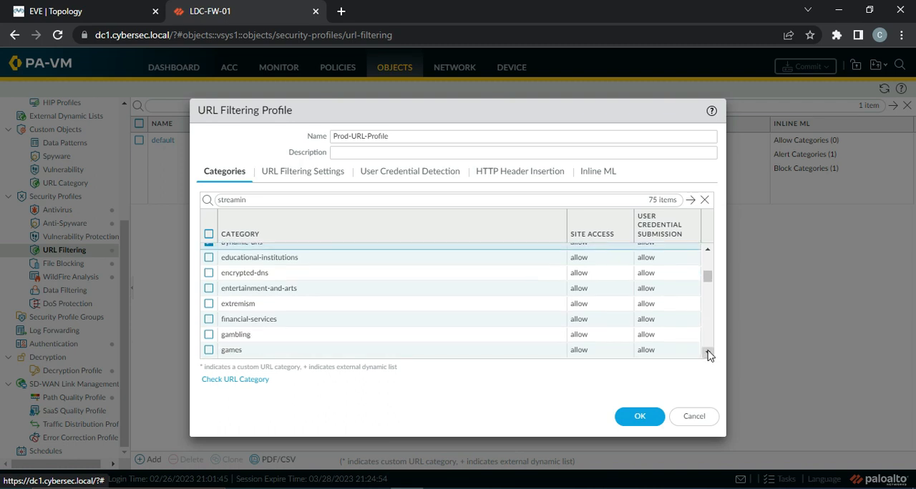
pyautogui.click(577, 304)
pyautogui.click(584, 352)
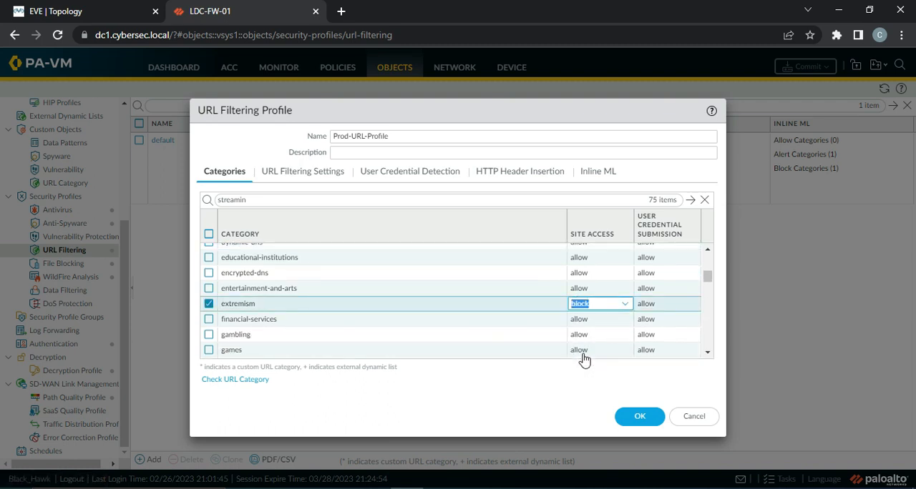
pyautogui.click(552, 326)
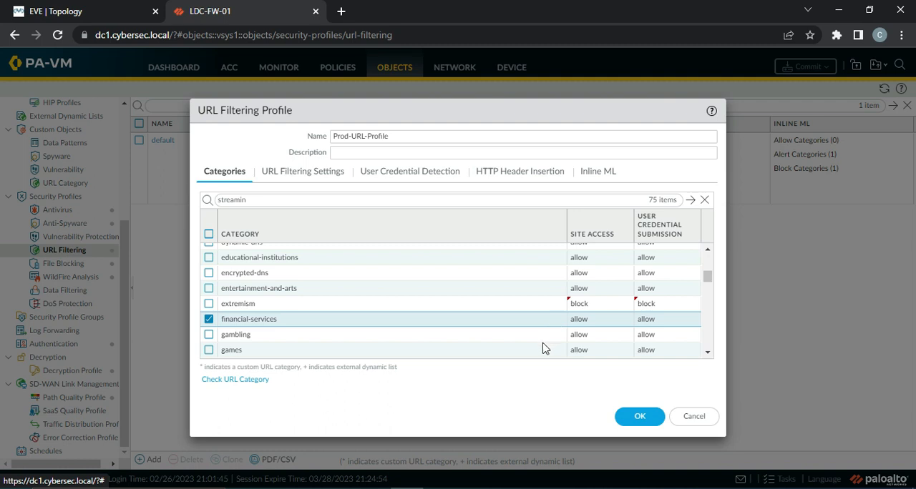
# Set the site access of the gambling and games categories to block.
pyautogui.click(573, 335)
pyautogui.click(588, 380)
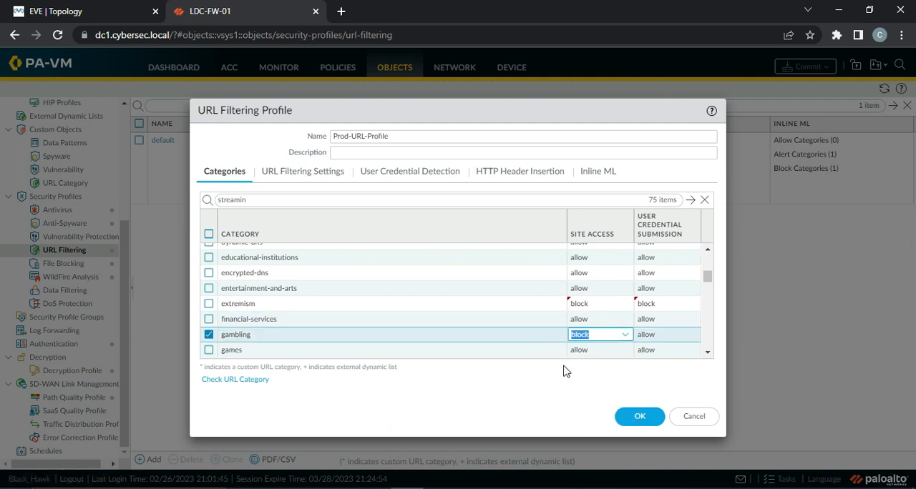
pyautogui.click(585, 352)
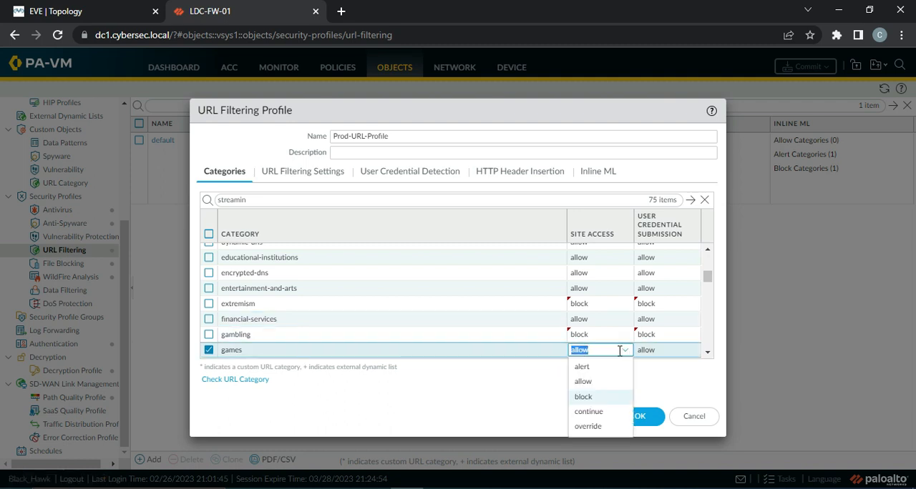
pyautogui.click(598, 397)
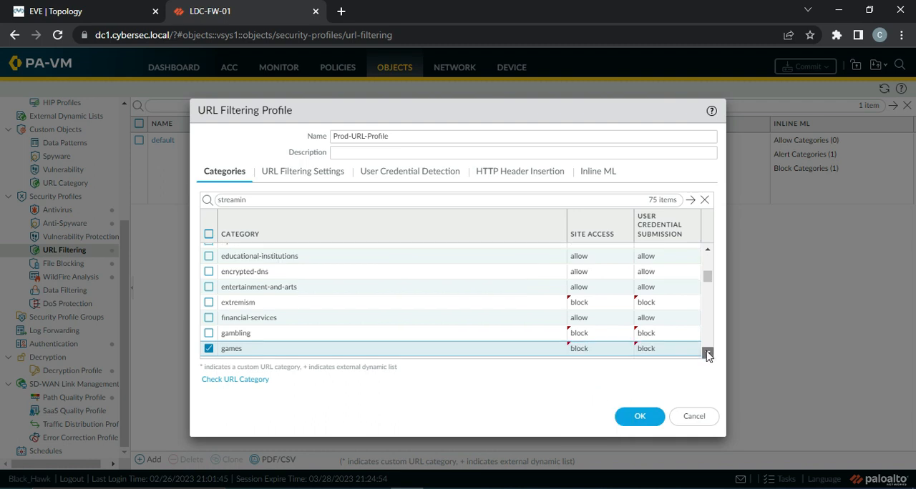
# Set the site access of the grayware and hacking categories to block, leaving government on allow.
pyautogui.click(707, 356)
pyautogui.click(707, 355)
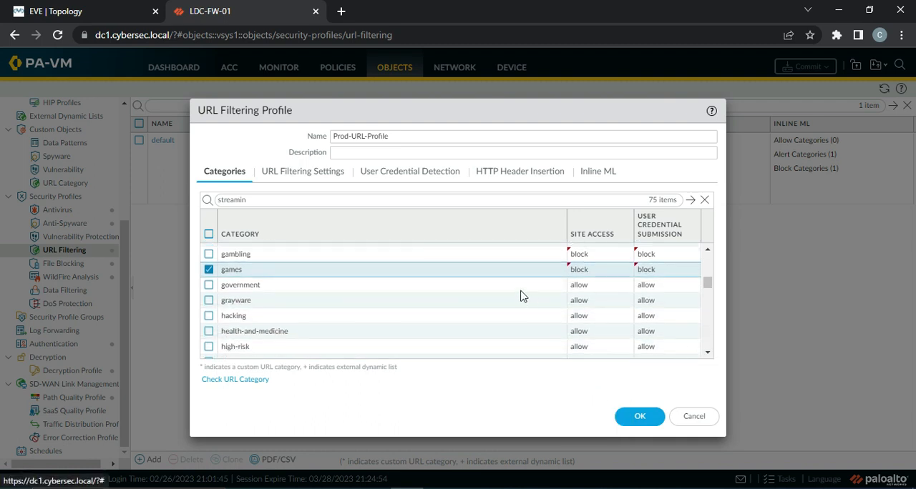
pyautogui.click(589, 286)
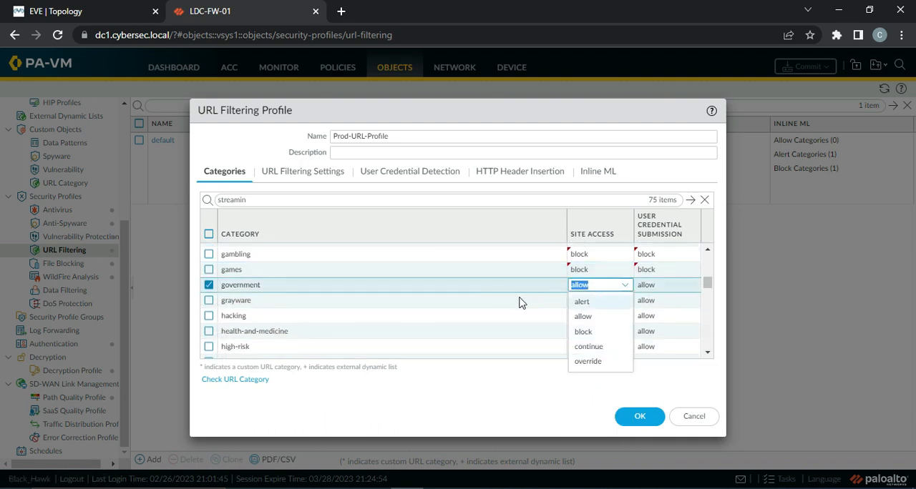
pyautogui.click(545, 302)
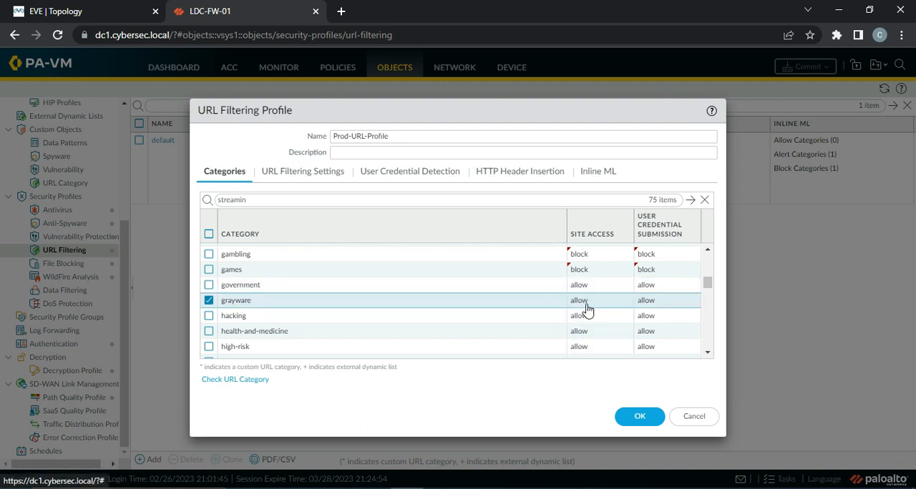
pyautogui.click(585, 303)
pyautogui.click(586, 348)
pyautogui.click(544, 322)
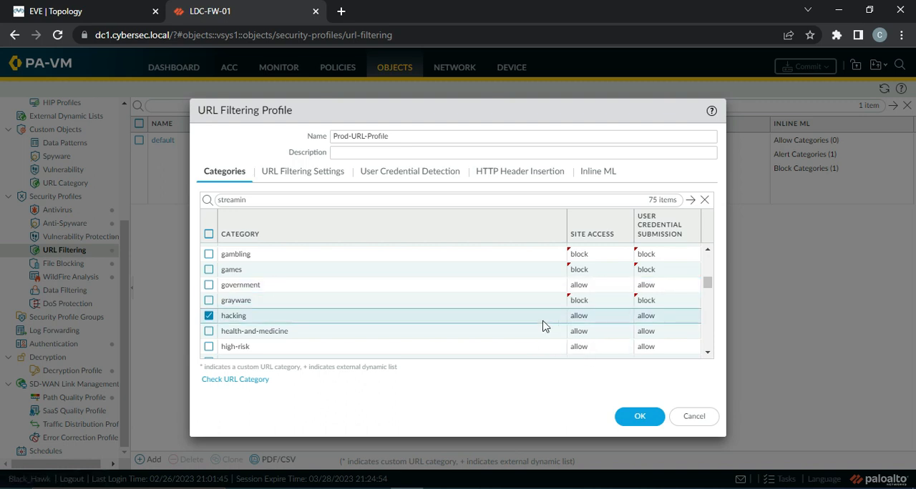
pyautogui.click(583, 319)
pyautogui.click(595, 363)
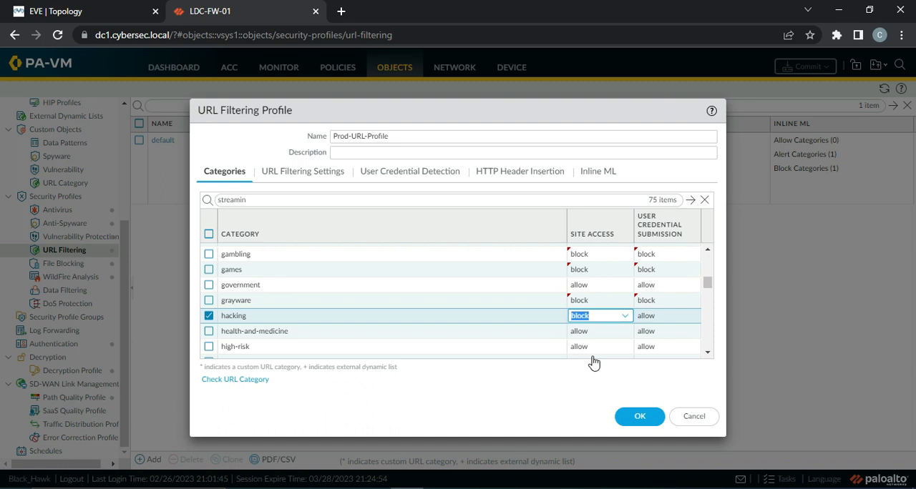
pyautogui.click(524, 334)
# Set the site access of the high-risk and insufficient-content categories to block.
pyautogui.scroll(-3, 707, 352)
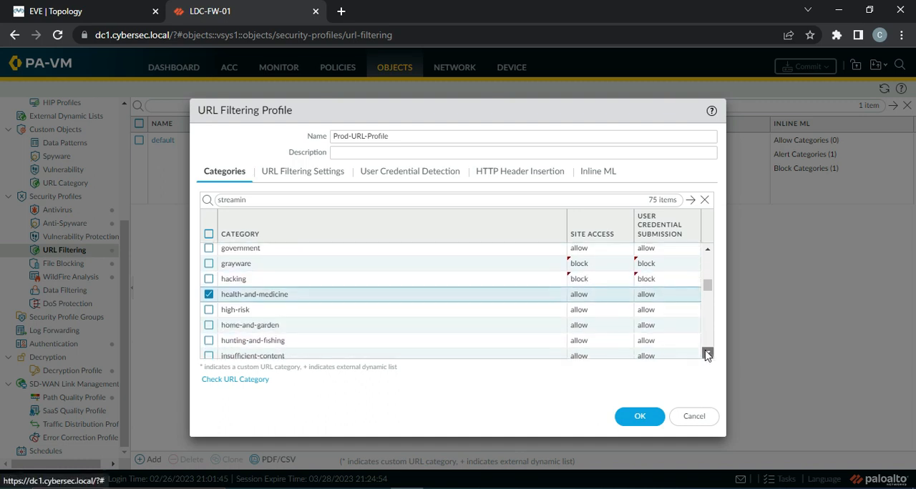
pyautogui.click(586, 293)
pyautogui.click(588, 340)
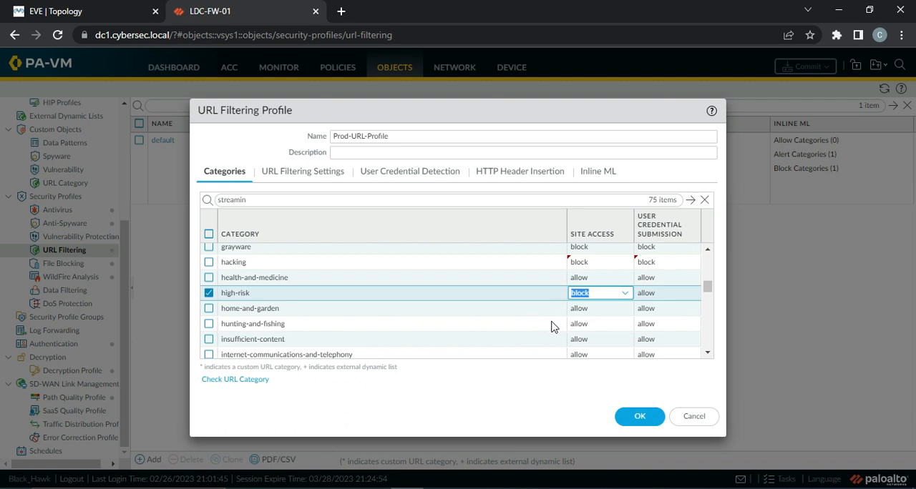
pyautogui.click(584, 340)
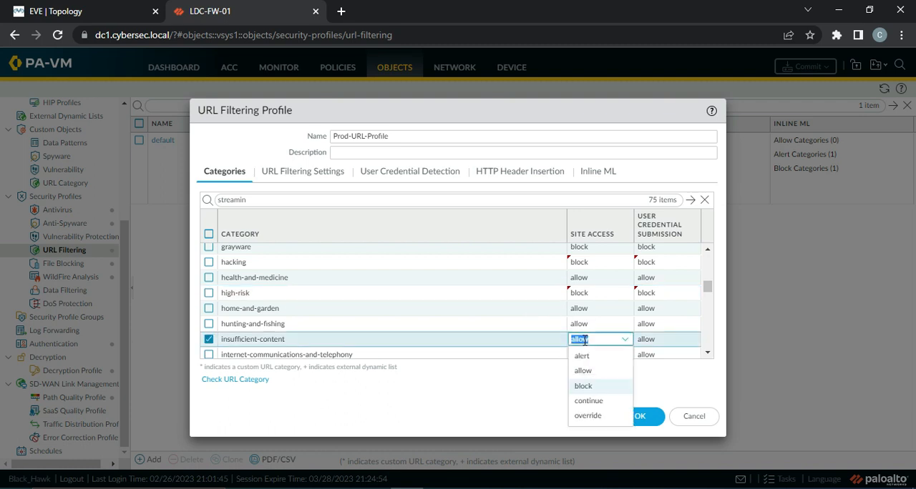
pyautogui.click(584, 386)
# Set the site access of the malware and medium-risk categories to block.
pyautogui.click(707, 353)
pyautogui.click(707, 354)
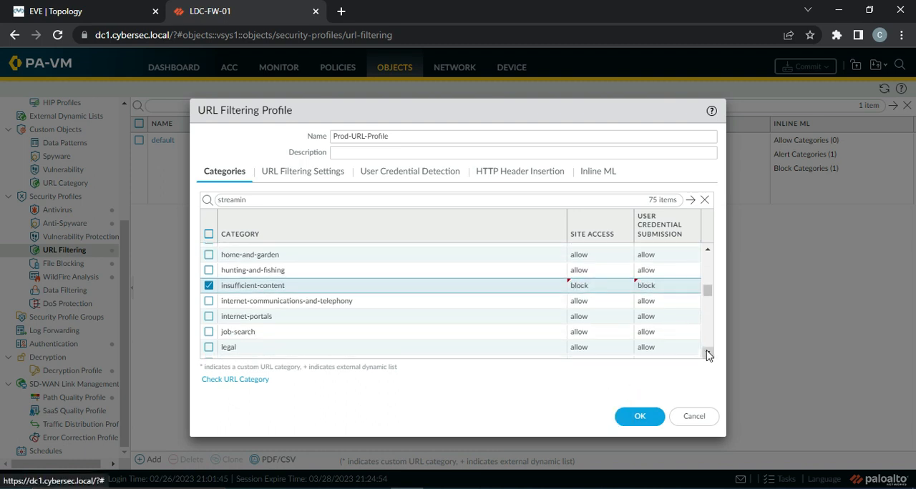
pyautogui.click(707, 354)
pyautogui.click(707, 354)
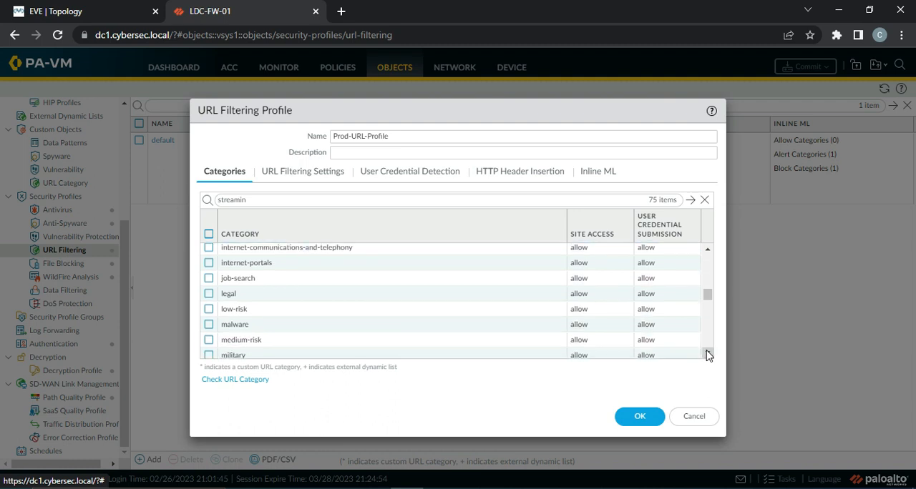
pyautogui.click(707, 353)
pyautogui.click(707, 354)
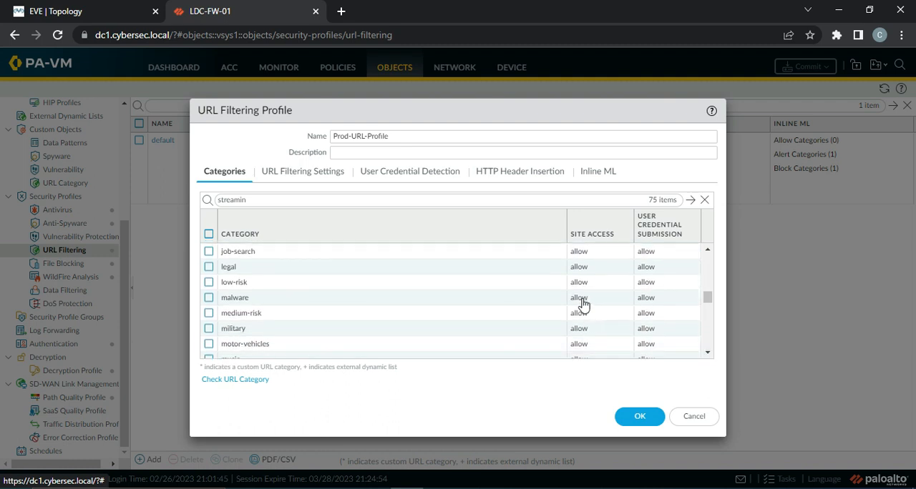
pyautogui.click(586, 304)
pyautogui.click(593, 346)
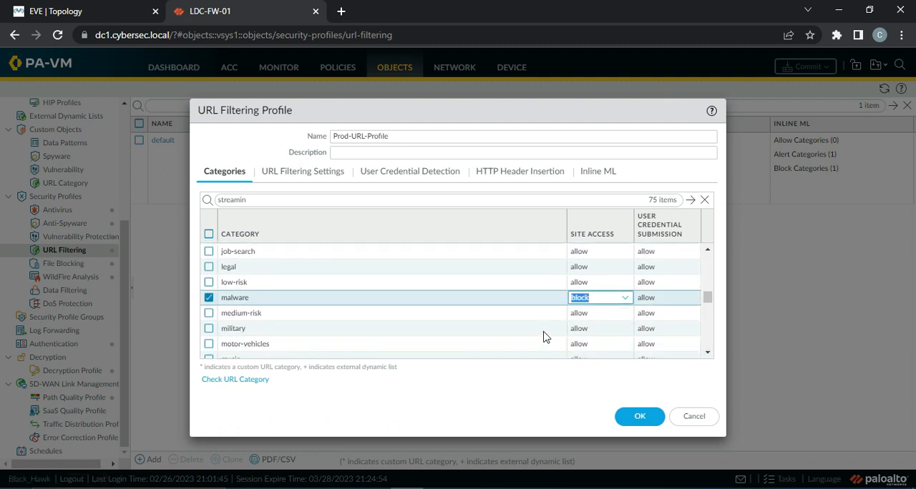
pyautogui.click(583, 315)
pyautogui.click(584, 359)
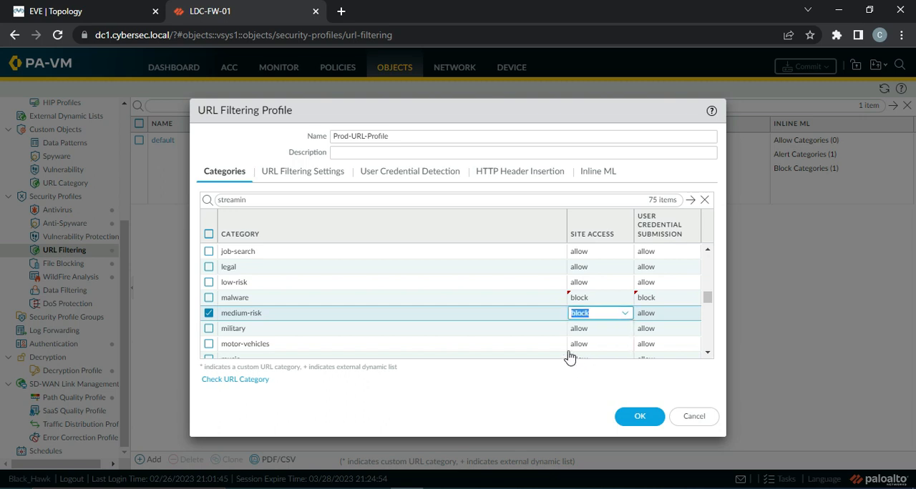
pyautogui.click(553, 331)
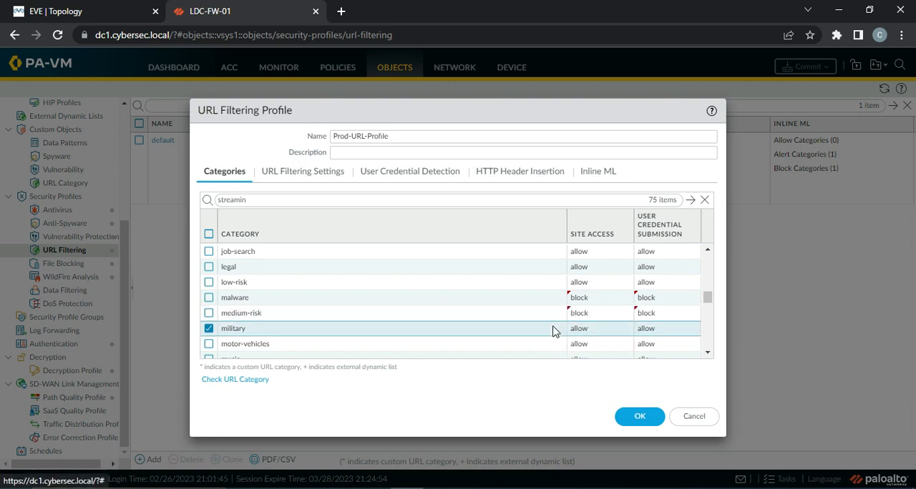
# Set the site access of the not-resolved and nudity categories to block.
pyautogui.click(707, 353)
pyautogui.click(708, 353)
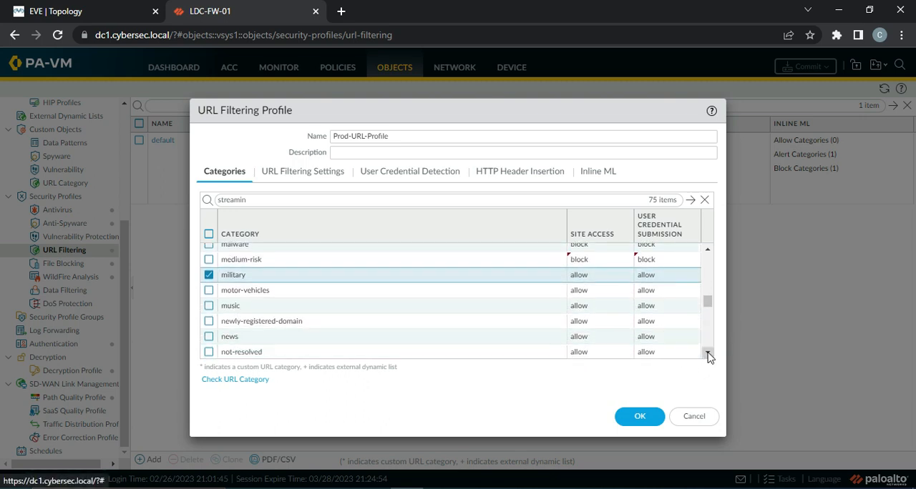
pyautogui.click(707, 352)
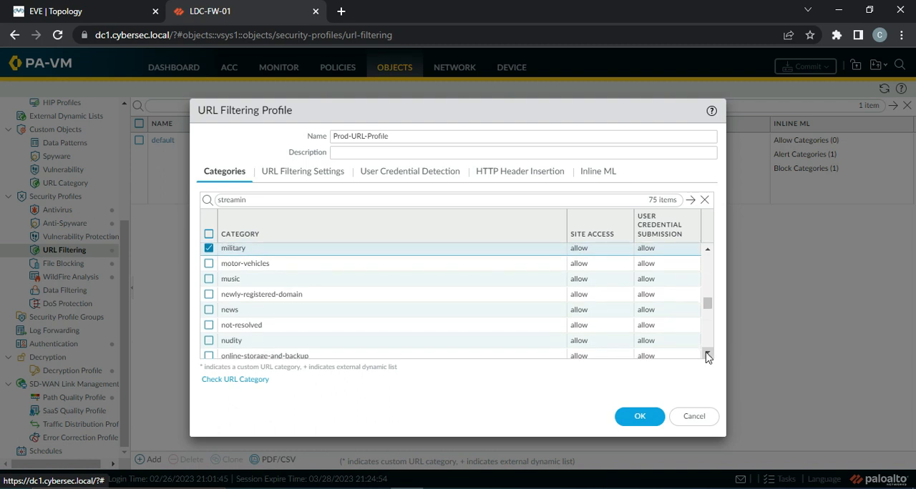
pyautogui.click(588, 325)
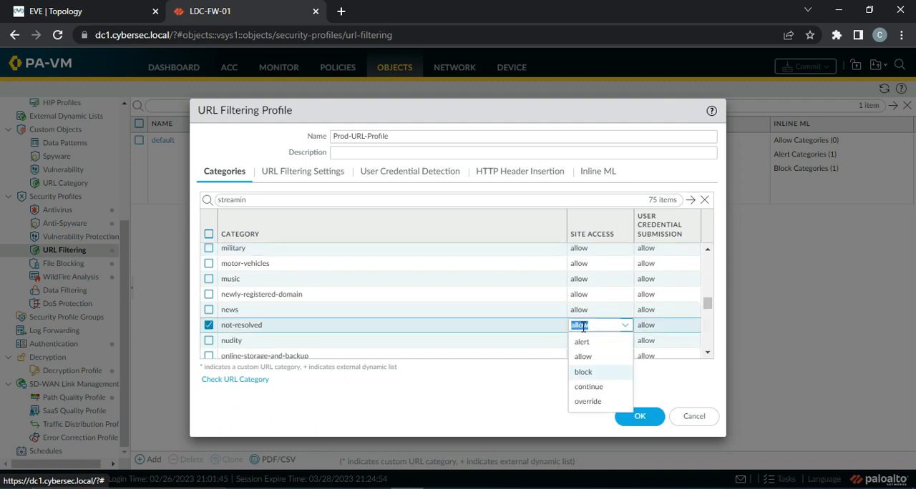
pyautogui.click(595, 370)
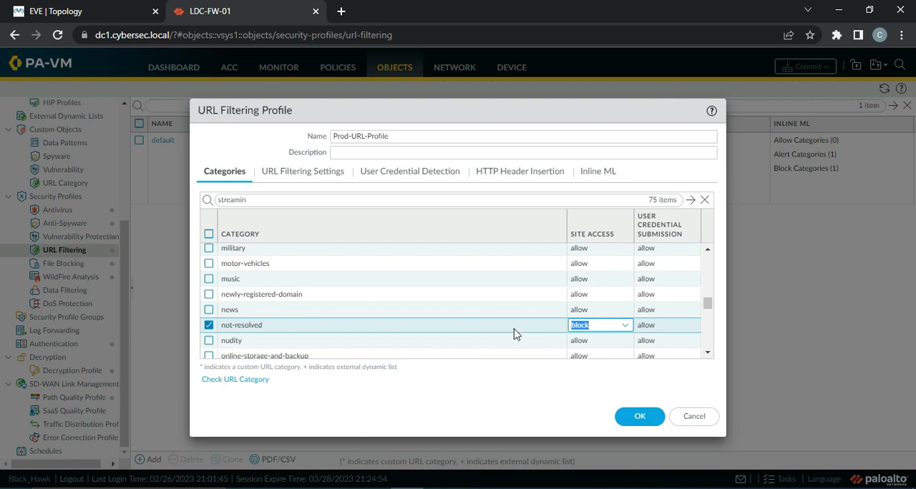
pyautogui.click(551, 346)
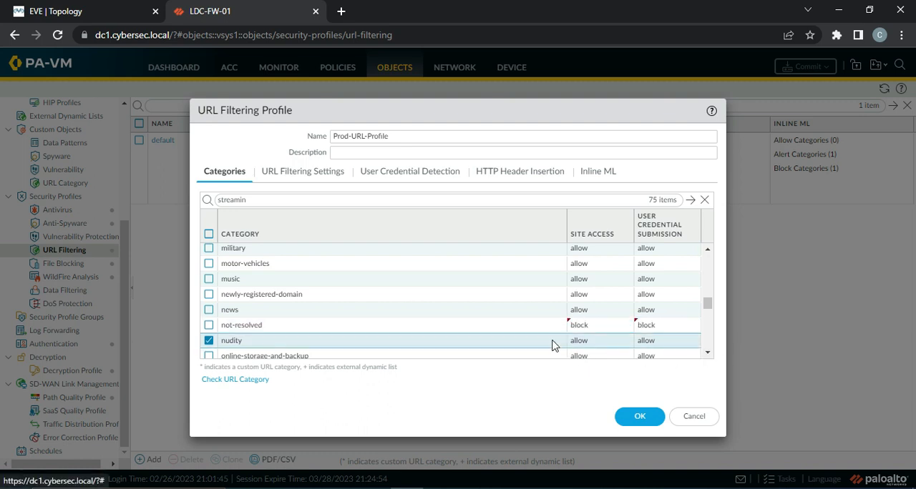
pyautogui.click(597, 342)
pyautogui.click(594, 389)
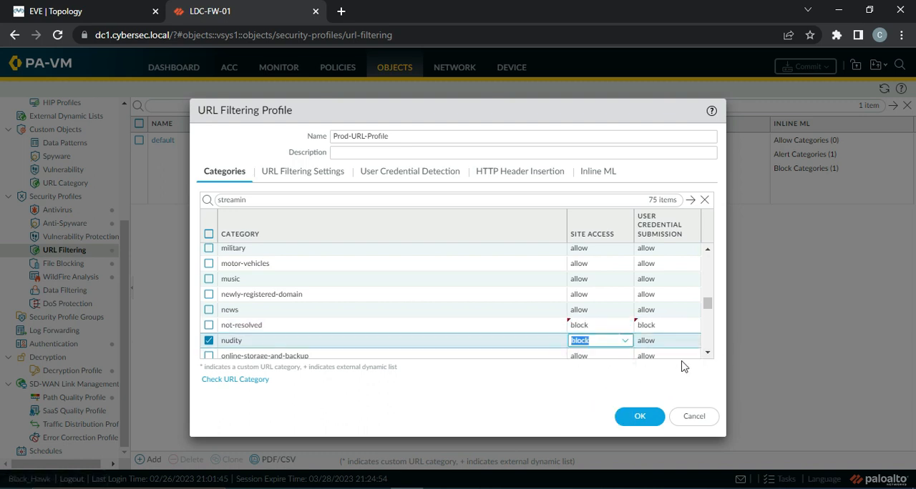
pyautogui.click(542, 357)
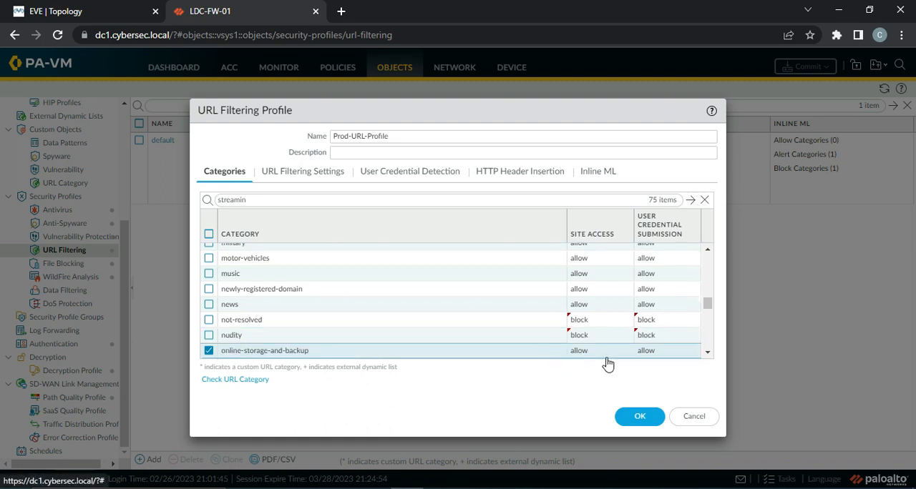
# Set the site access of the phishing category to block.
pyautogui.click(707, 352)
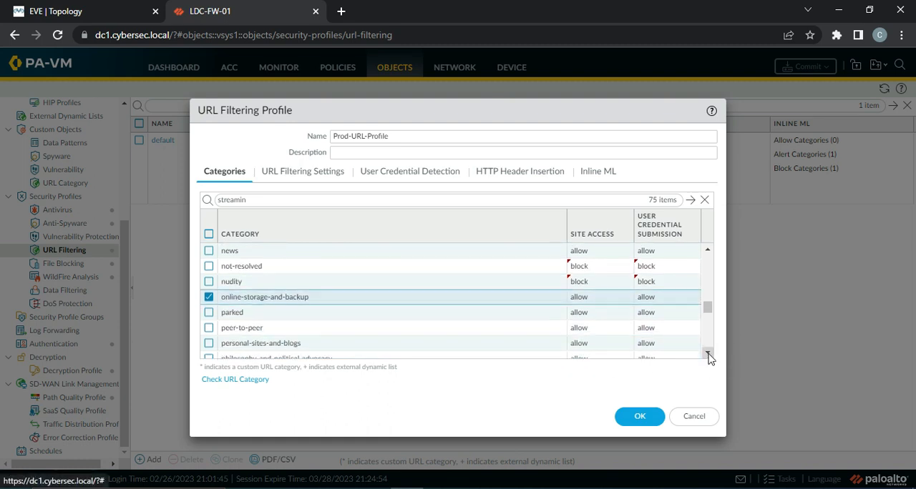
pyautogui.click(708, 354)
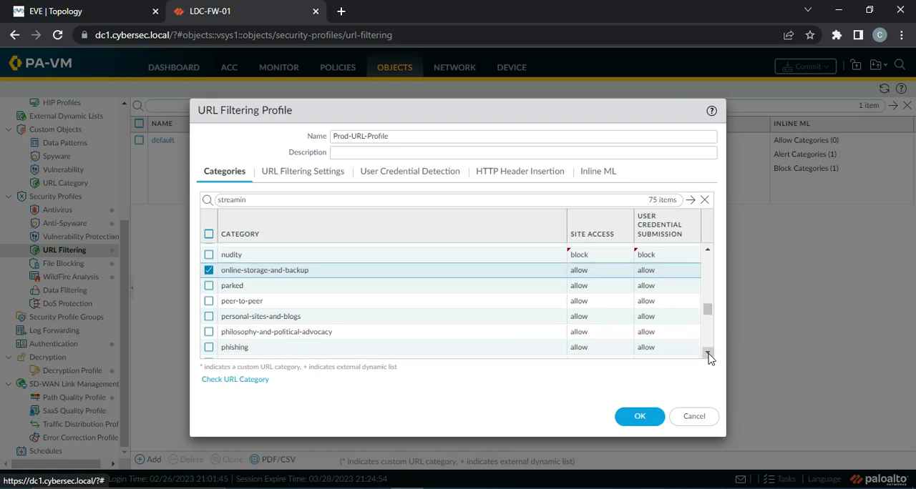
pyautogui.click(708, 354)
pyautogui.click(581, 320)
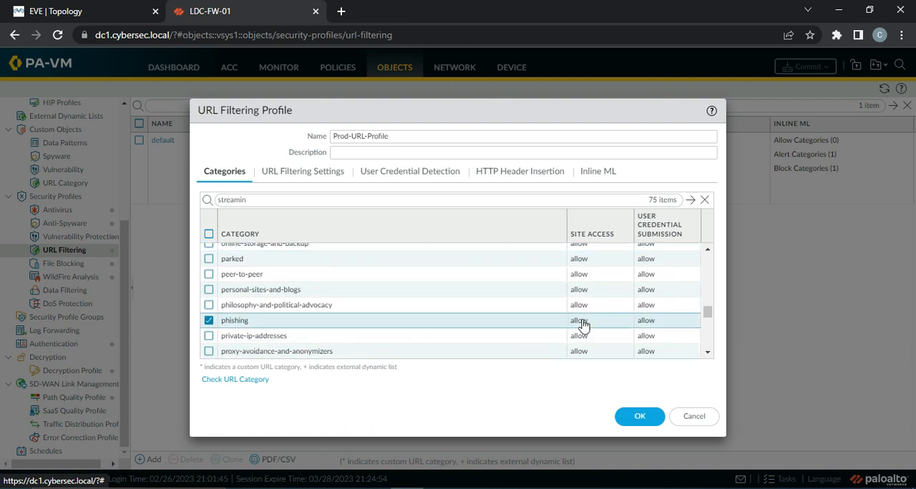
pyautogui.click(586, 366)
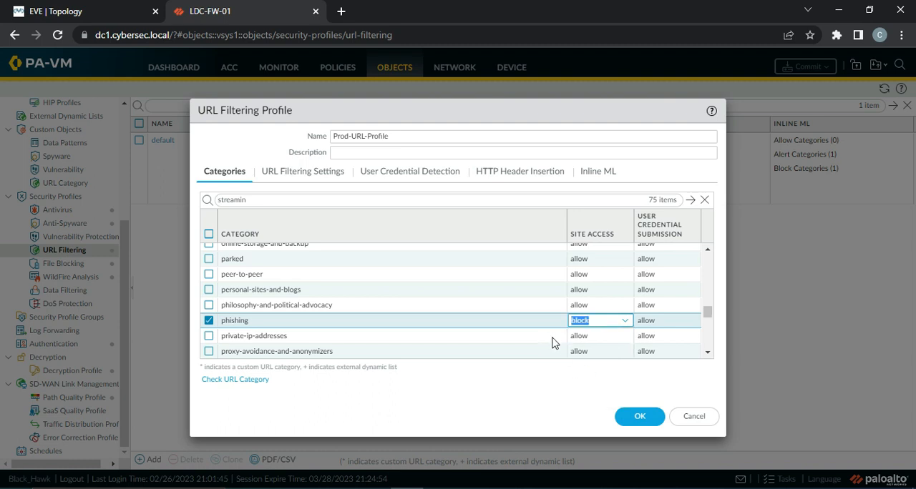
# Set the site access of the proxy-avoidance-and-anonymizers and ransomware categories to block.
pyautogui.click(708, 352)
pyautogui.click(707, 352)
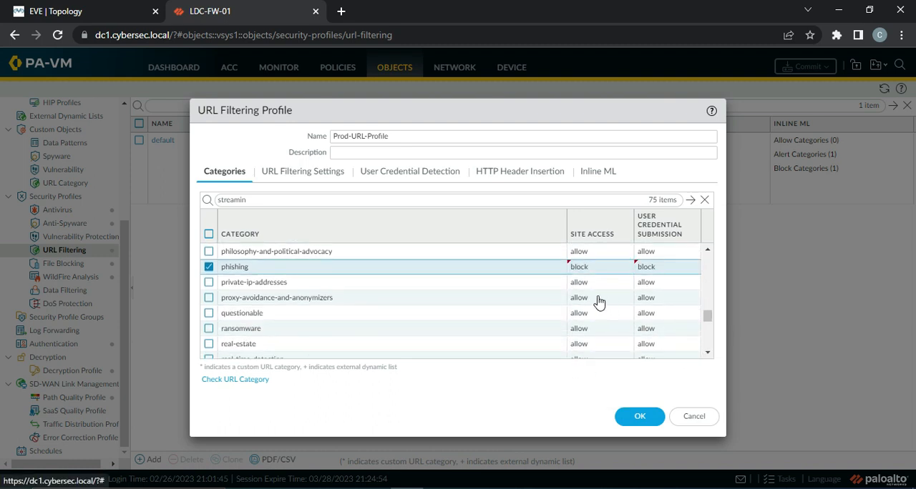
pyautogui.click(599, 303)
pyautogui.click(585, 345)
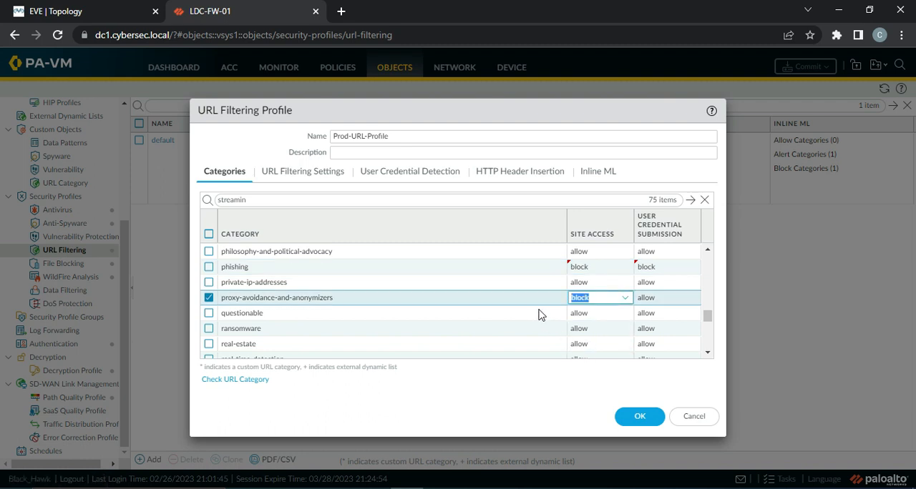
pyautogui.click(578, 329)
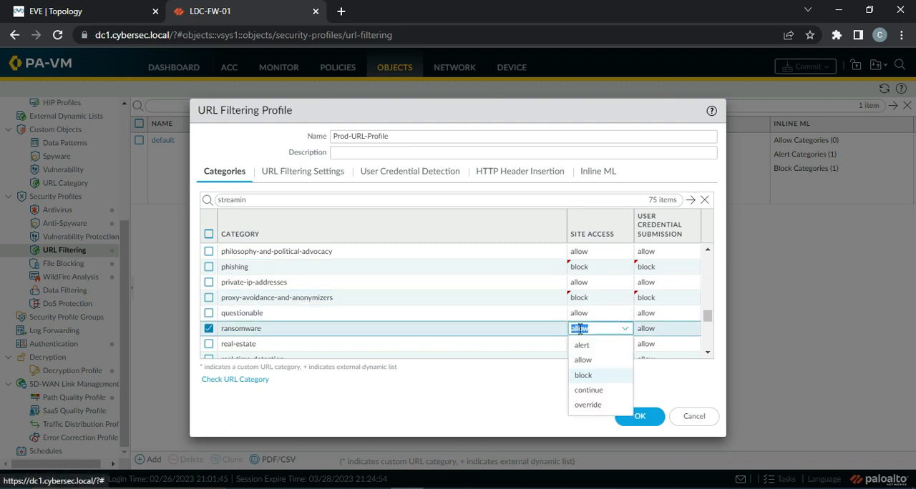
pyautogui.click(587, 375)
pyautogui.click(539, 344)
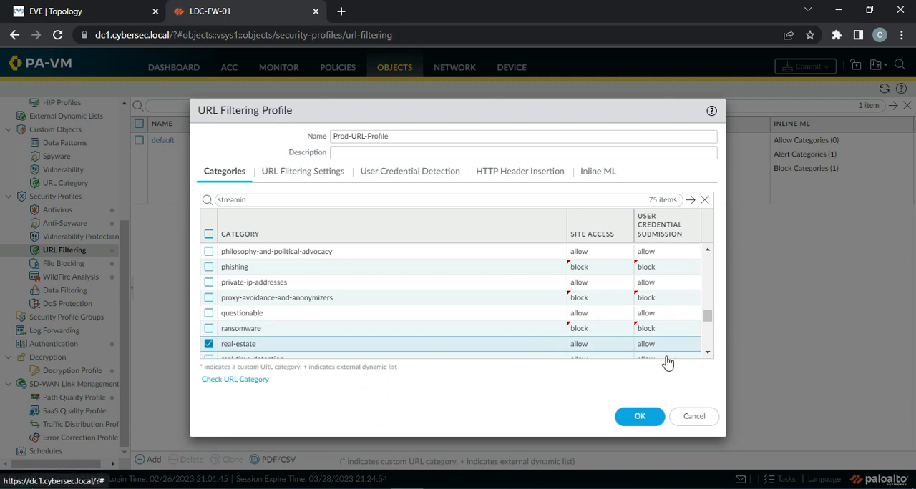
# Set the site access of the sex-education category to block.
pyautogui.click(707, 353)
pyautogui.click(708, 353)
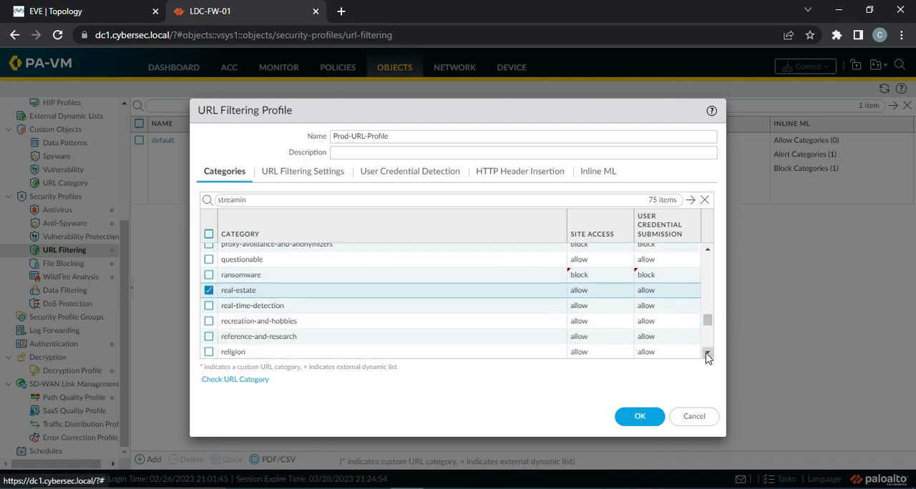
pyautogui.click(707, 354)
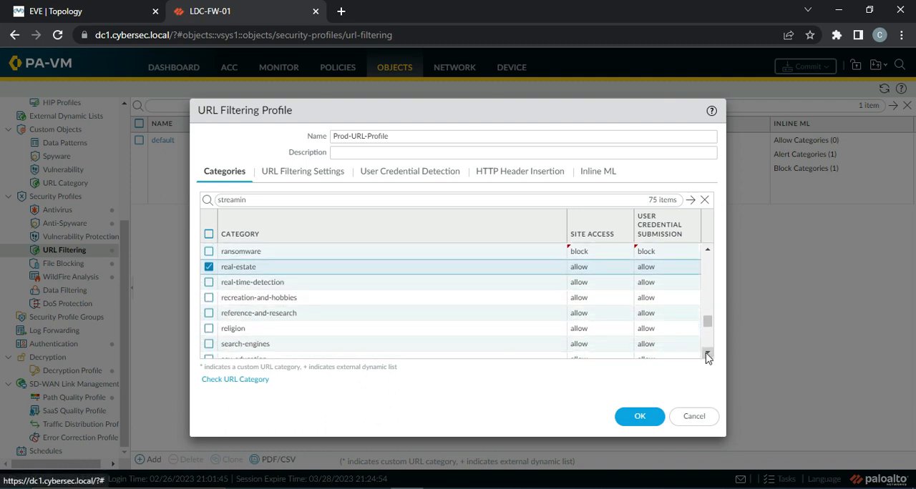
pyautogui.click(708, 354)
pyautogui.click(708, 354)
pyautogui.click(708, 353)
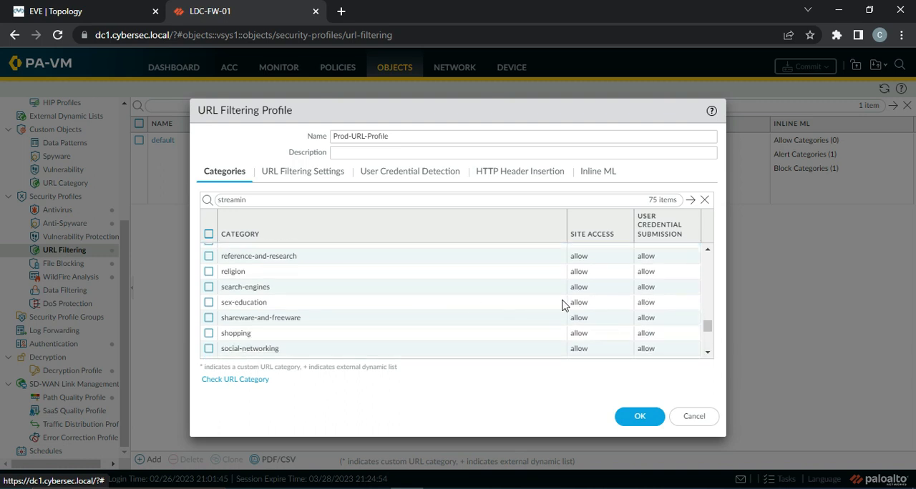
pyautogui.click(587, 303)
pyautogui.click(581, 349)
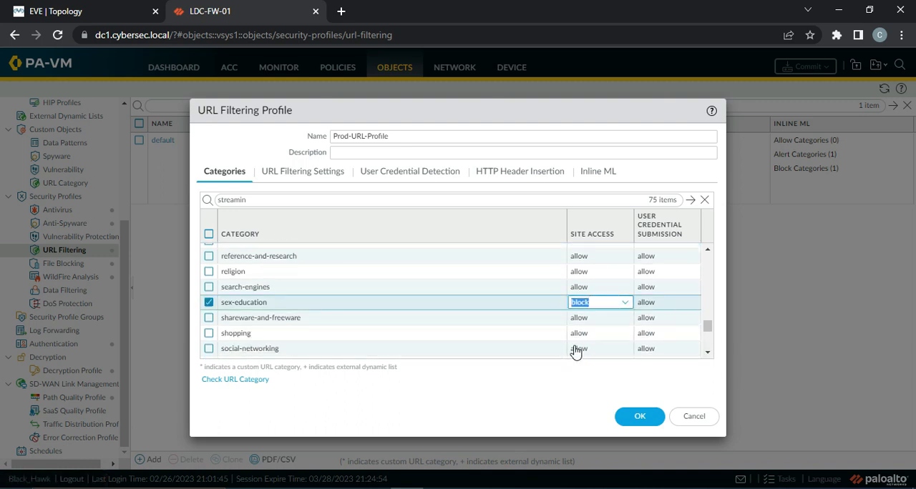
pyautogui.click(499, 321)
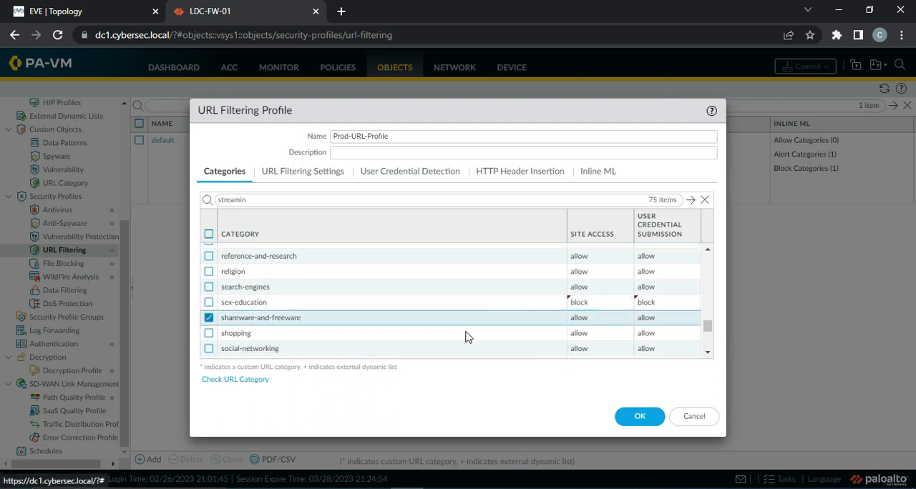
# Set the site access of the social-networking category to continue and keep its user credential submission on allow.
pyautogui.click(579, 349)
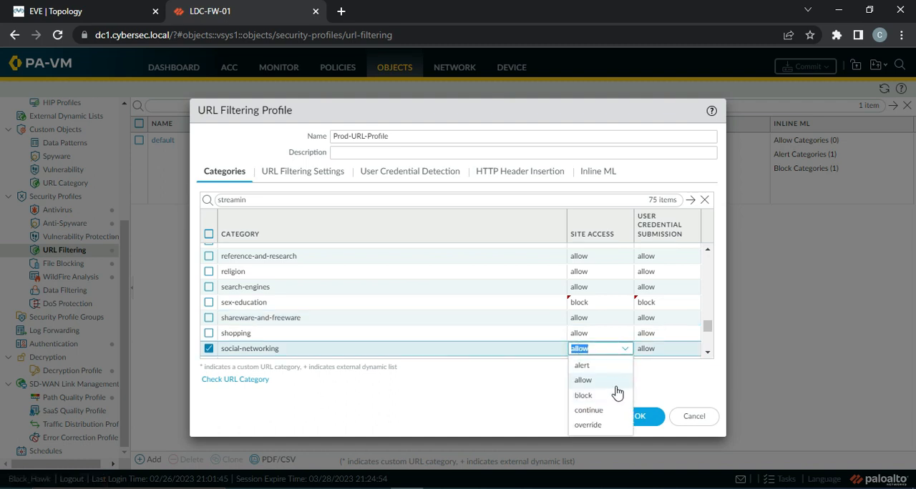
pyautogui.click(589, 411)
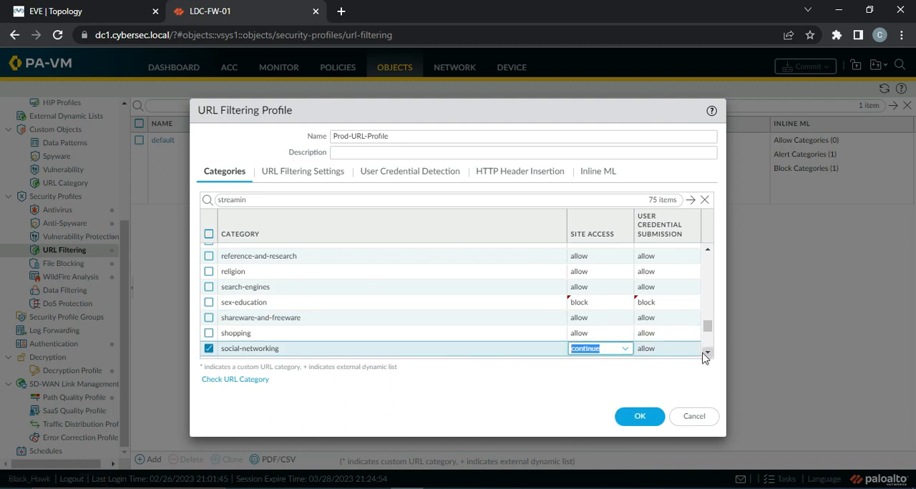
pyautogui.scroll(-1, 705, 352)
pyautogui.click(552, 311)
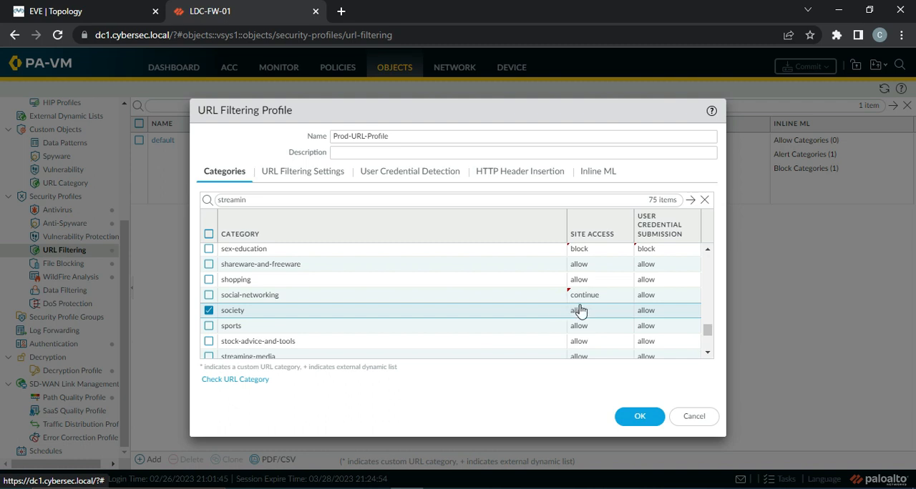
pyautogui.click(656, 295)
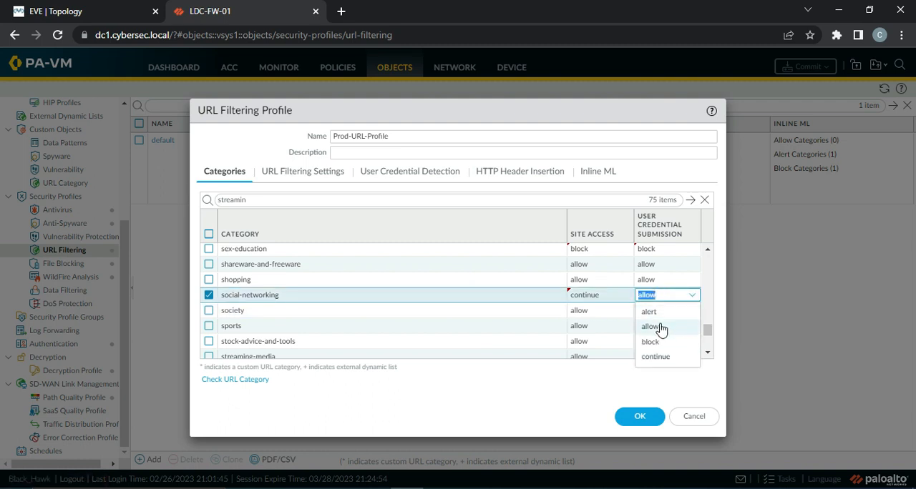
pyautogui.click(659, 328)
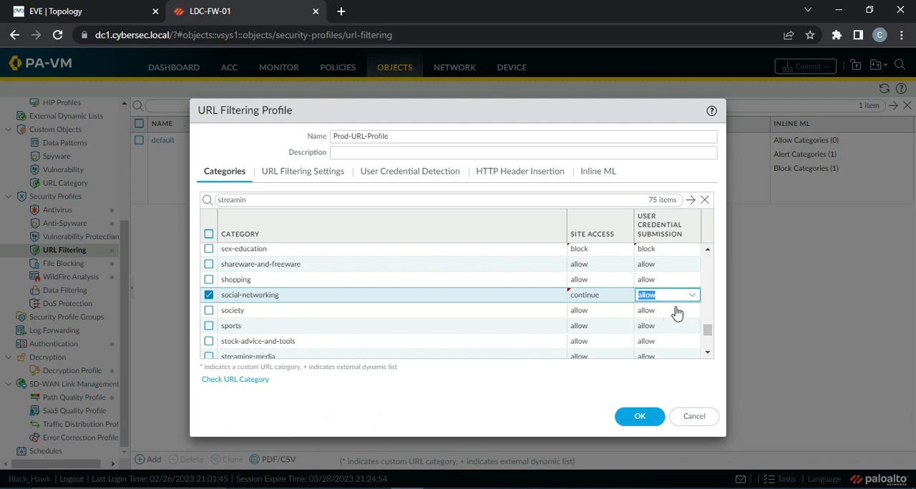
# Try the override site access on the social-networking category, with user credential submission on allow.
pyautogui.click(600, 295)
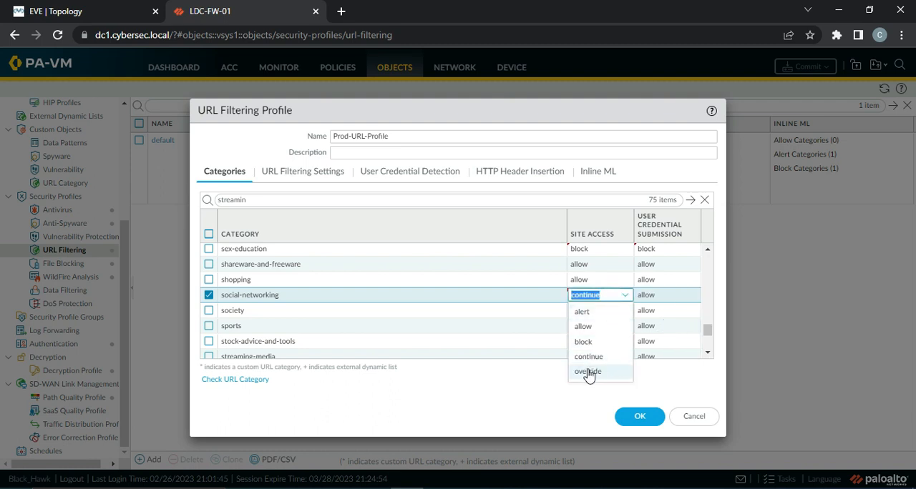
pyautogui.click(598, 372)
pyautogui.click(665, 298)
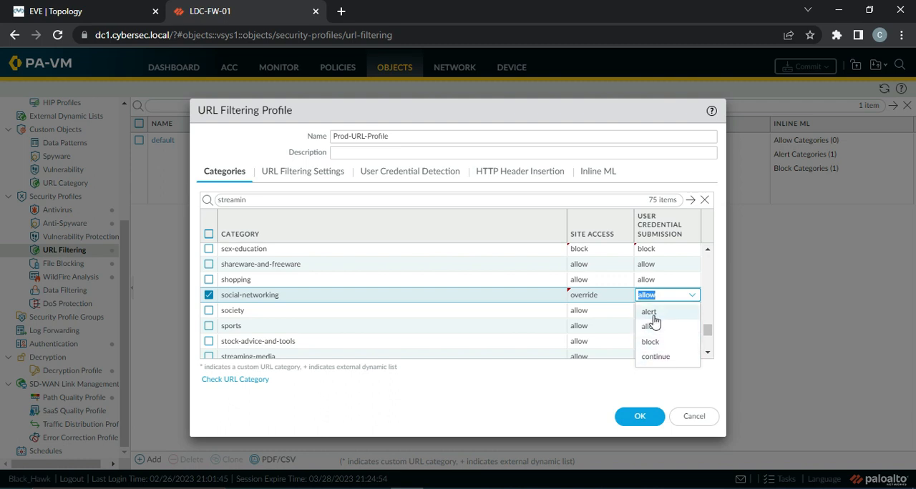
pyautogui.click(665, 326)
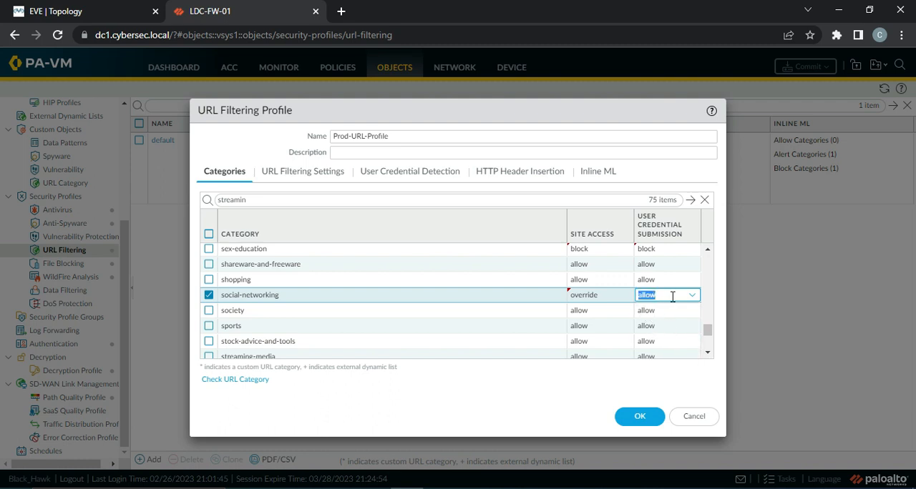
# Return the social-networking category's site access to continue, with user credential submission on allow.
pyautogui.click(605, 299)
pyautogui.click(592, 362)
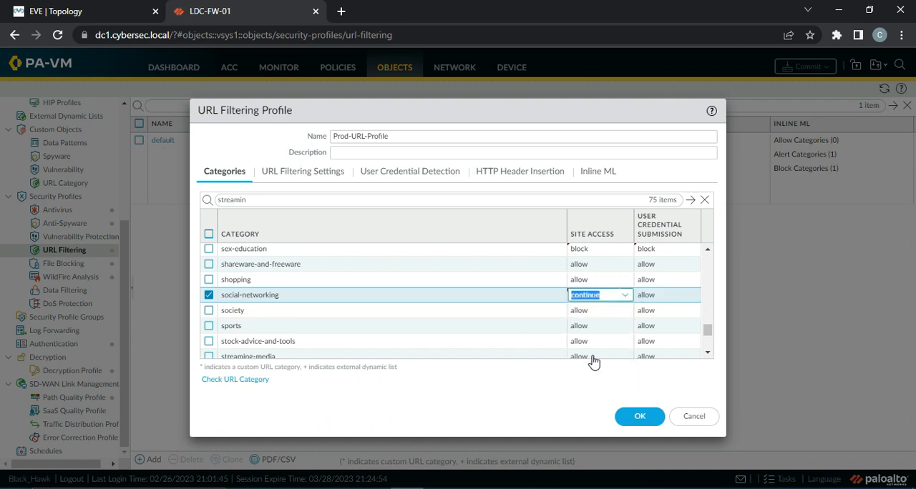
pyautogui.click(672, 300)
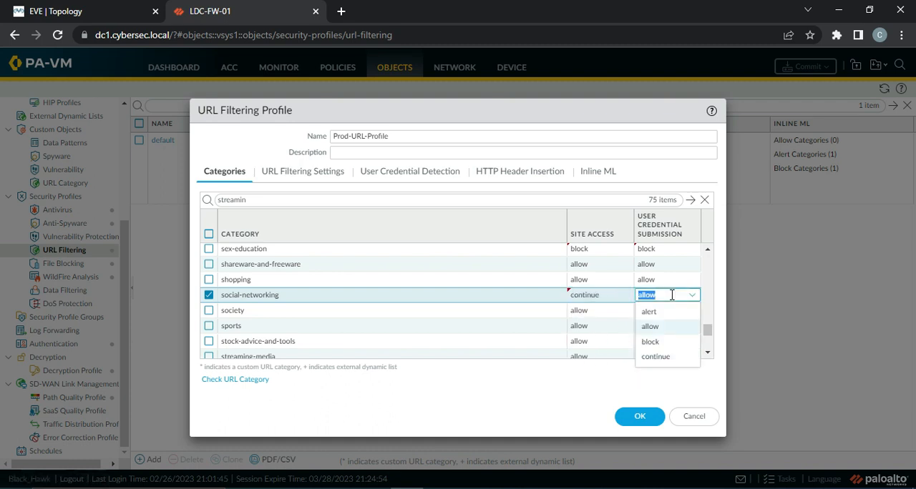
pyautogui.click(652, 328)
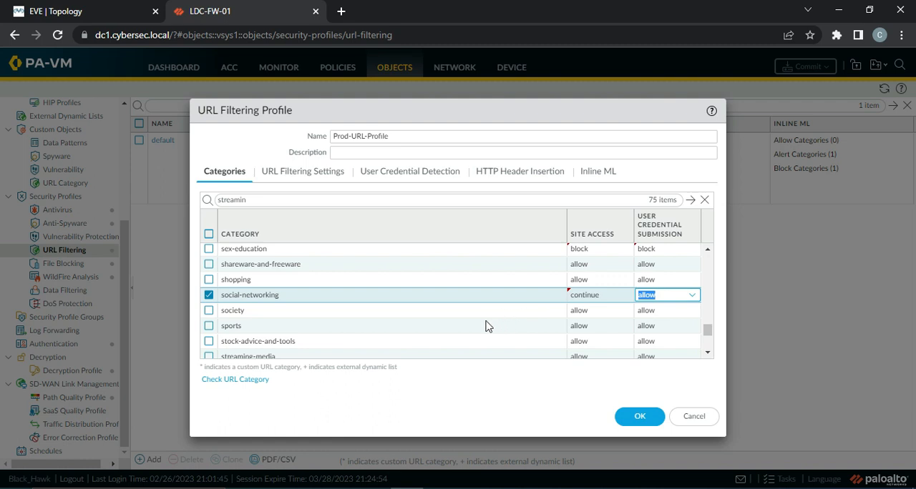
pyautogui.scroll(-1, 486, 326)
pyautogui.click(545, 261)
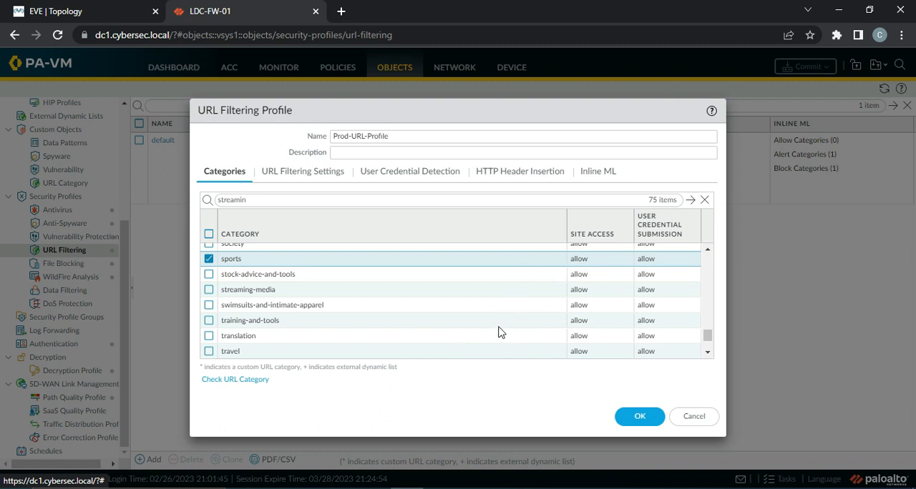
# Set both the site access and the user credential submission of the weapons category to alert.
pyautogui.scroll(-1, 501, 332)
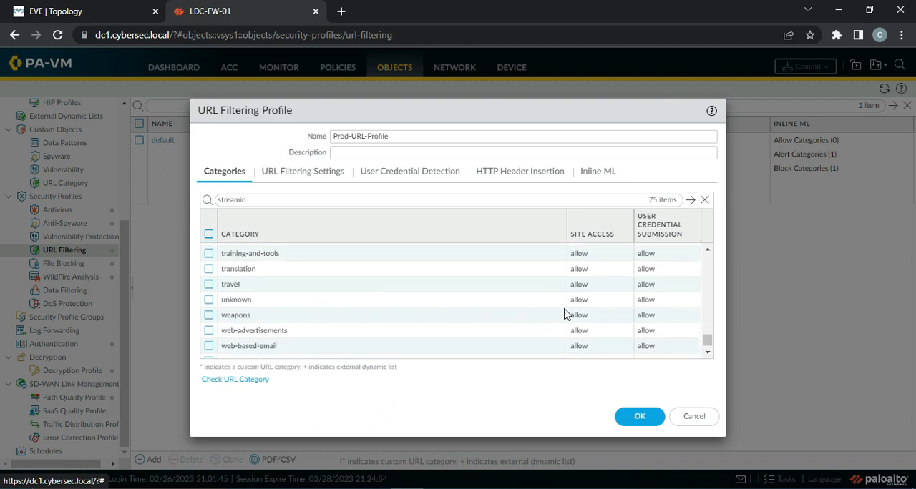
pyautogui.click(579, 315)
pyautogui.click(594, 337)
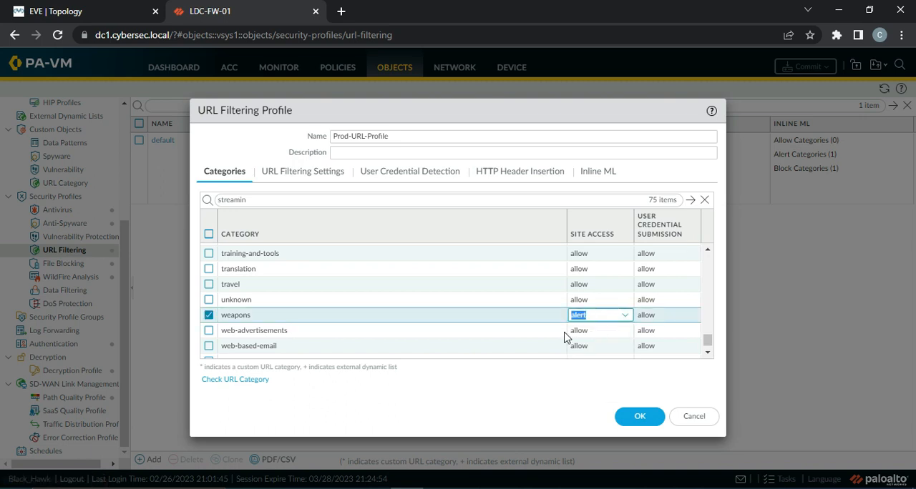
pyautogui.click(537, 331)
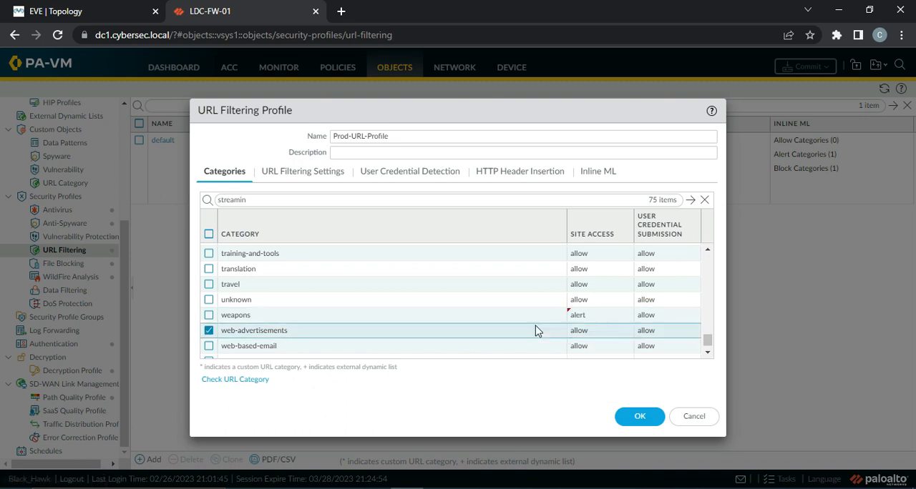
pyautogui.click(652, 322)
pyautogui.click(650, 331)
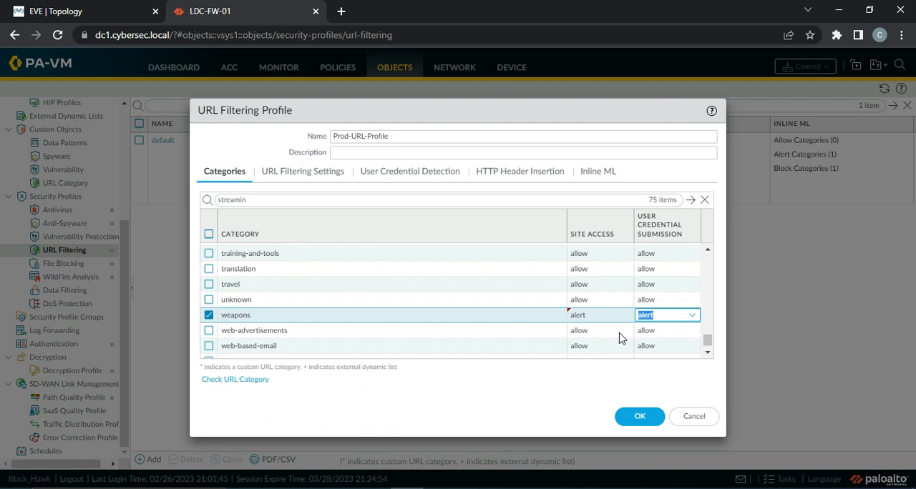
pyautogui.click(533, 333)
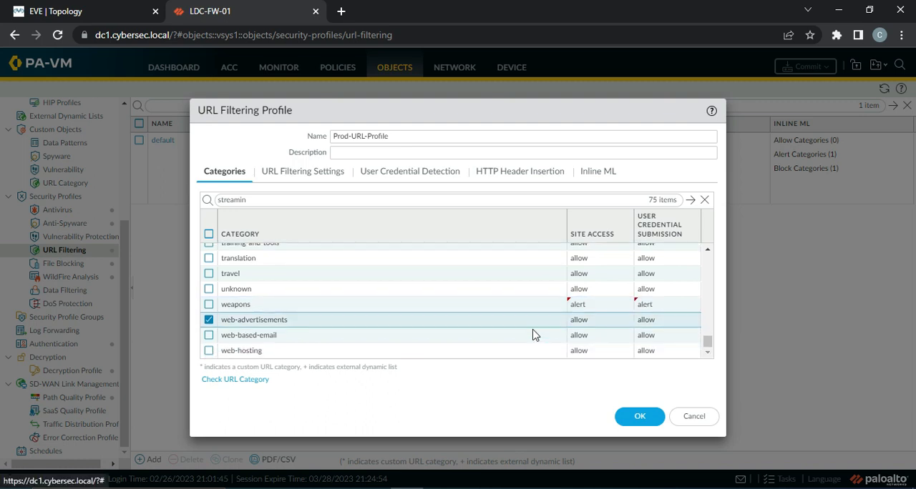
# Review the site access and user credential submission actions across the category list.
pyautogui.scroll(6, 537, 329)
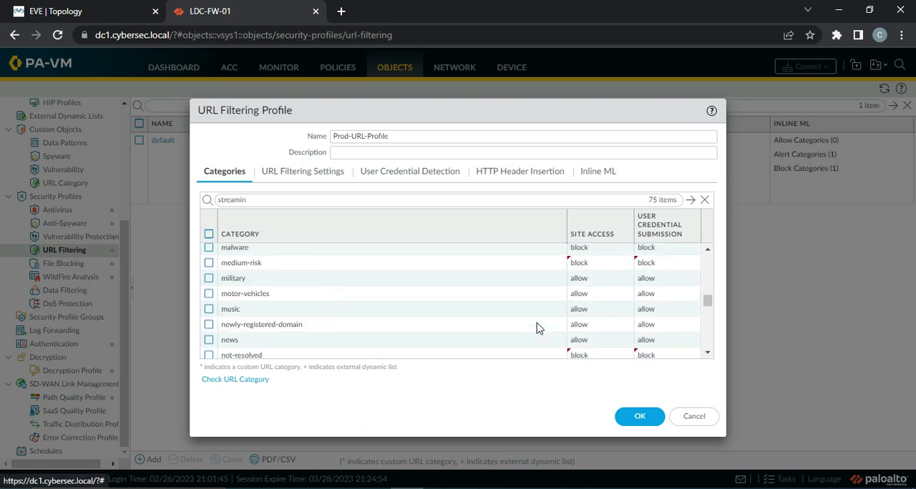
pyautogui.scroll(10, 538, 328)
pyautogui.scroll(-3, 539, 328)
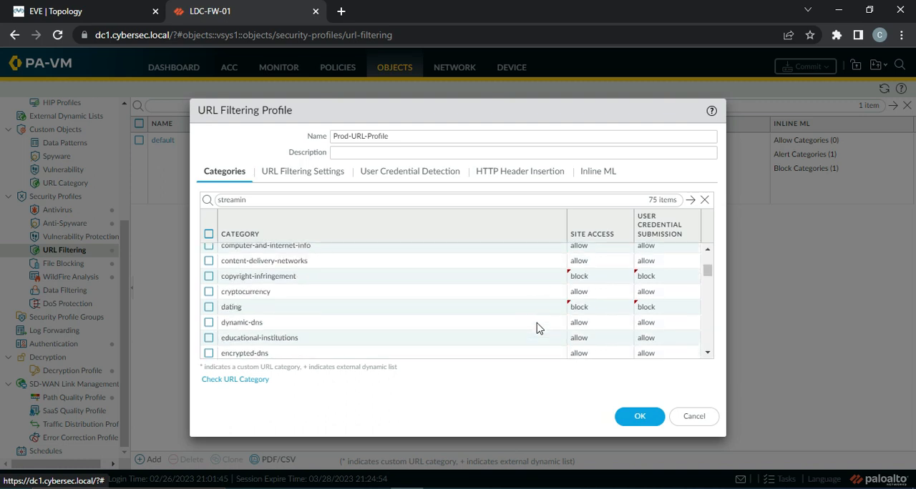
pyautogui.scroll(-4, 538, 329)
pyautogui.scroll(1, 538, 328)
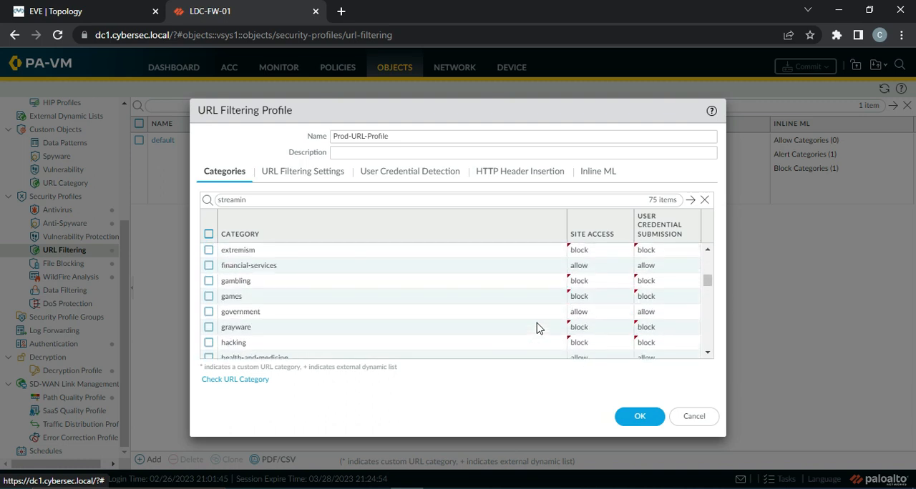
pyautogui.scroll(-1, 538, 327)
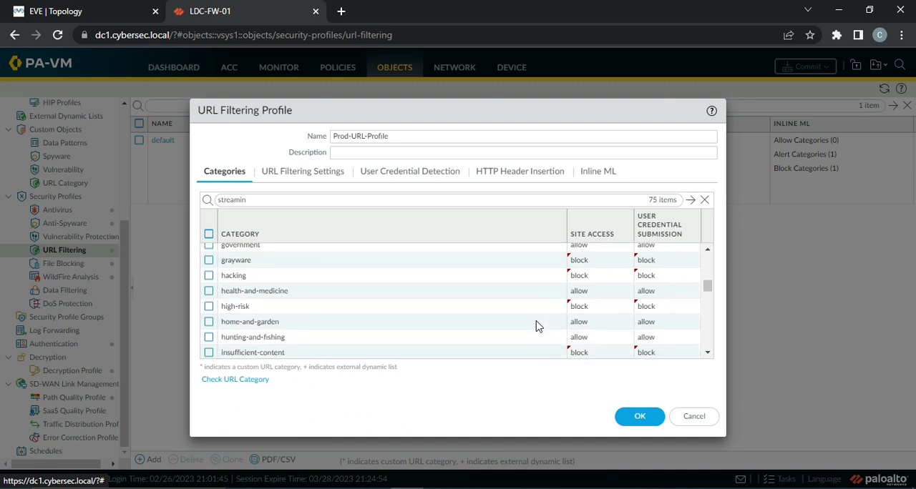
pyautogui.scroll(-2, 538, 327)
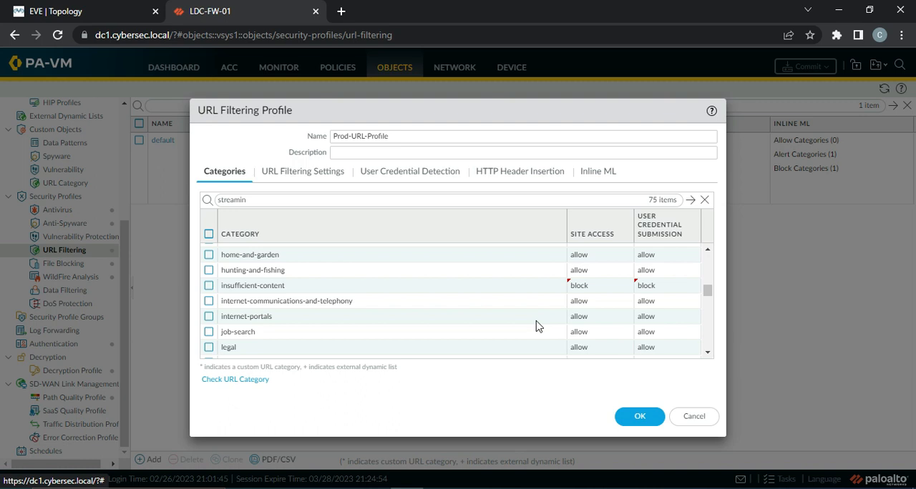
# Set the site access and user credential submission of the online-storage-and-backup category to alert, and save the URL Filtering profile.
pyautogui.scroll(-2, 538, 327)
pyautogui.scroll(-2, 538, 327)
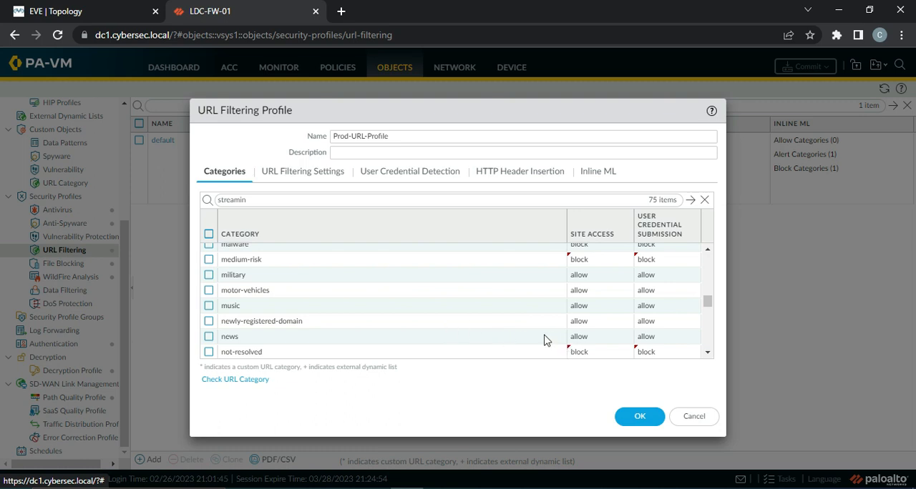
pyautogui.scroll(-2, 548, 338)
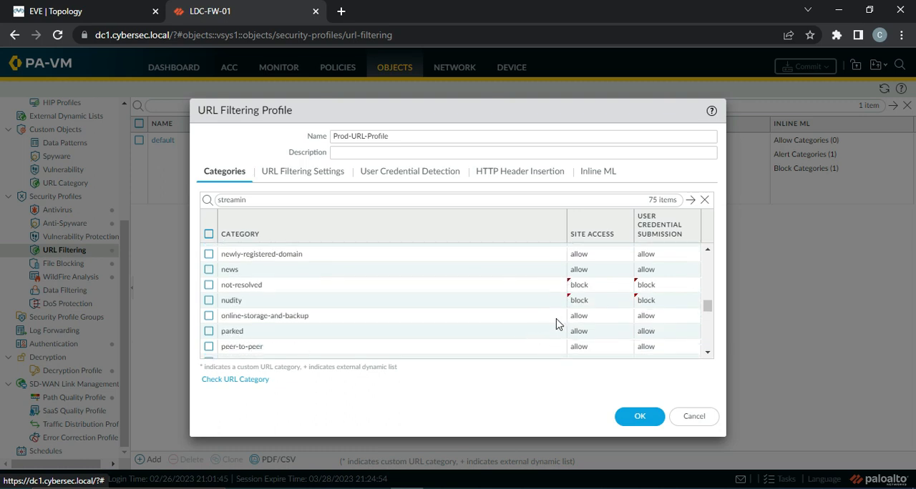
pyautogui.click(591, 317)
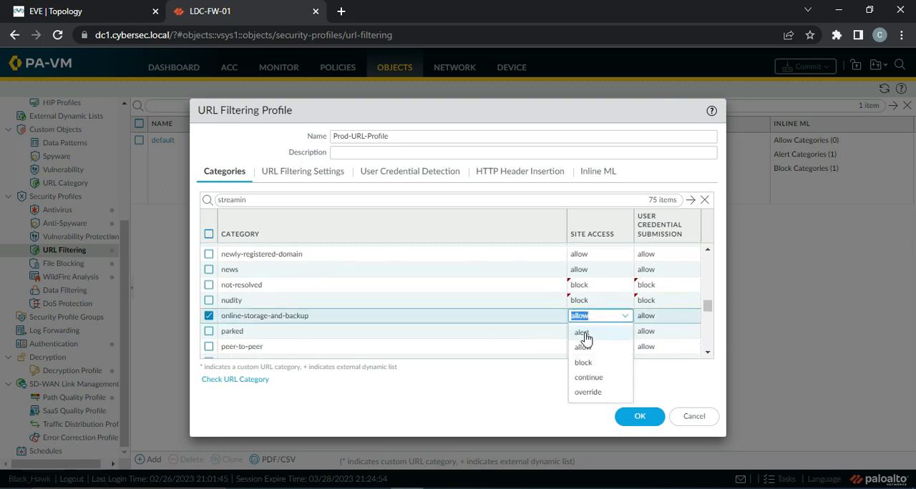
pyautogui.click(585, 340)
pyautogui.click(657, 318)
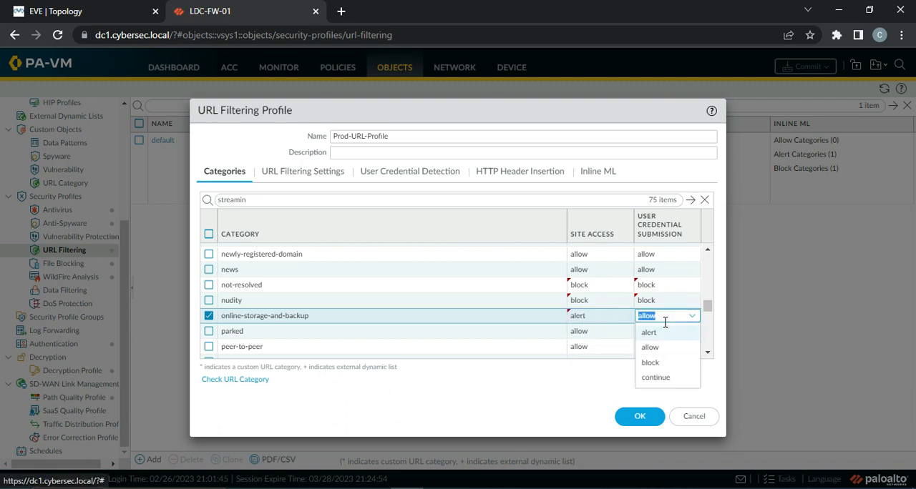
pyautogui.click(651, 333)
pyautogui.click(505, 331)
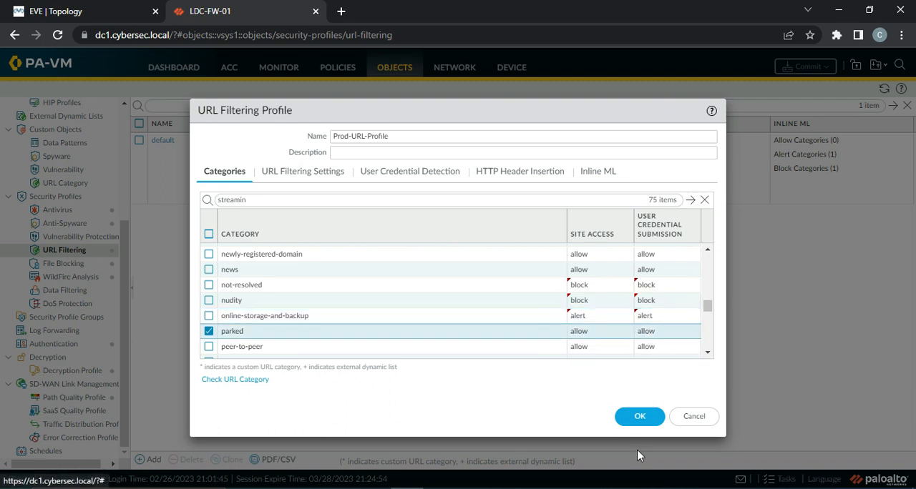
pyautogui.click(639, 417)
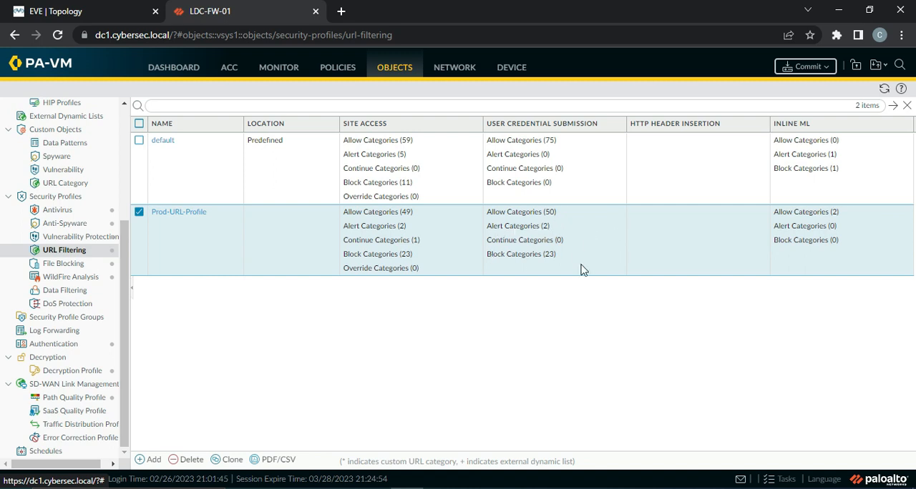
# Attach Prod-URL-Profile as the URL filtering profile of the Internet-Access security rule, using the Profiles profile type, and save the rule.
pyautogui.click(336, 70)
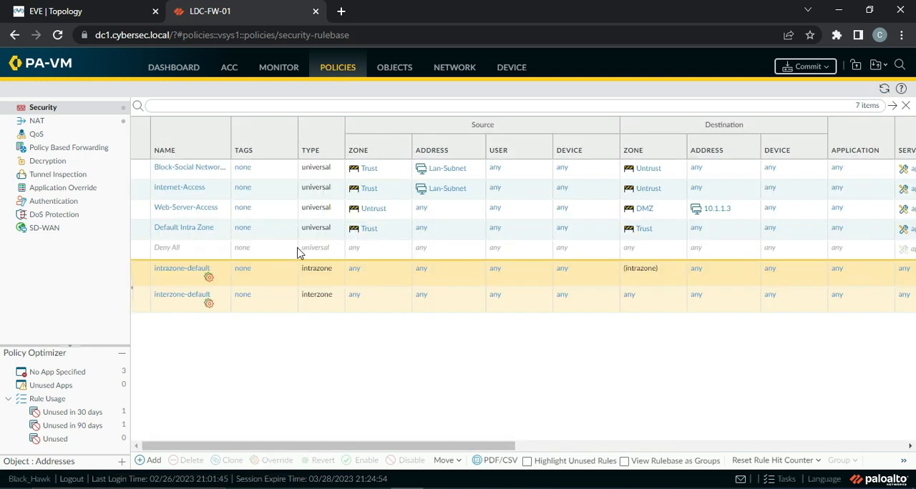
pyautogui.click(175, 189)
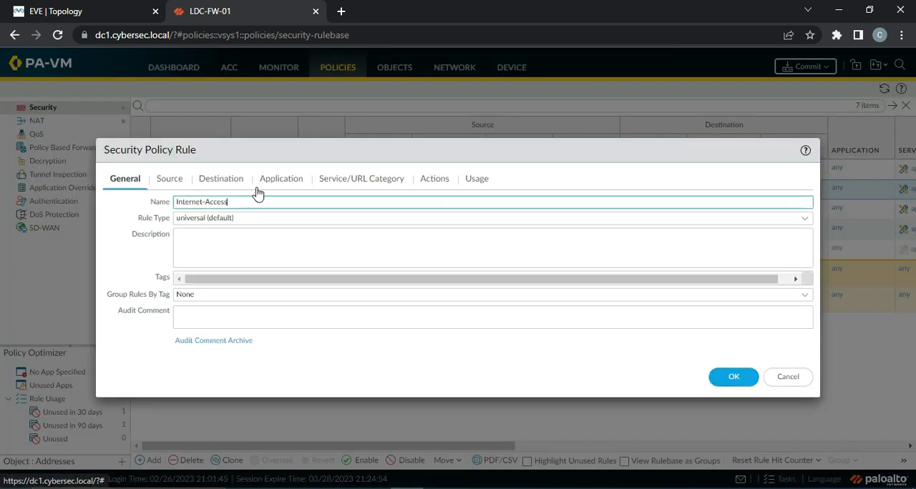
pyautogui.click(437, 180)
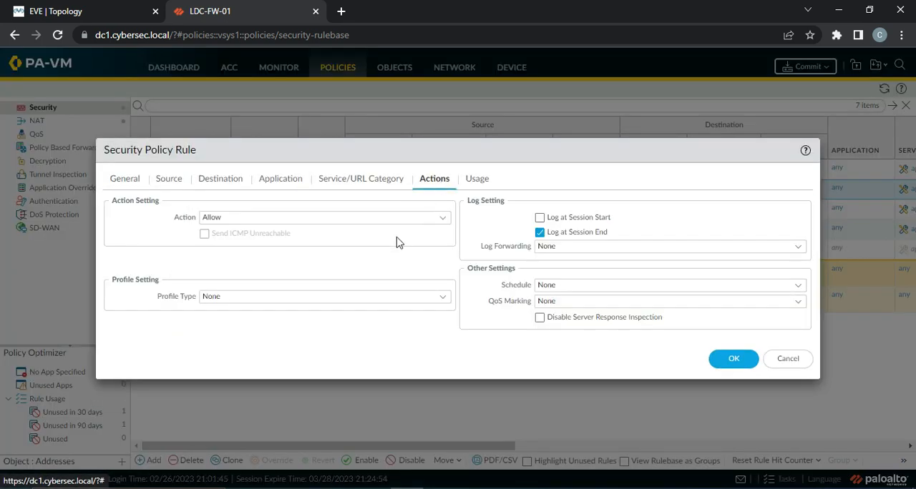
pyautogui.click(445, 297)
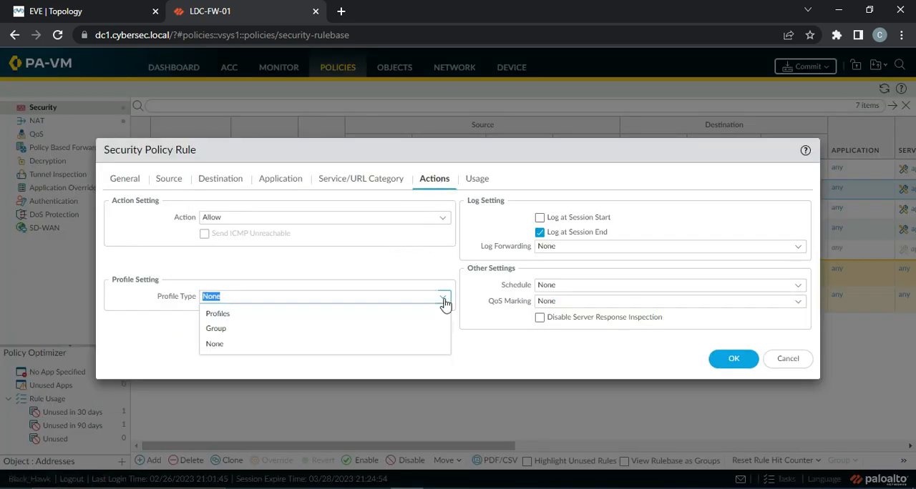
pyautogui.click(344, 317)
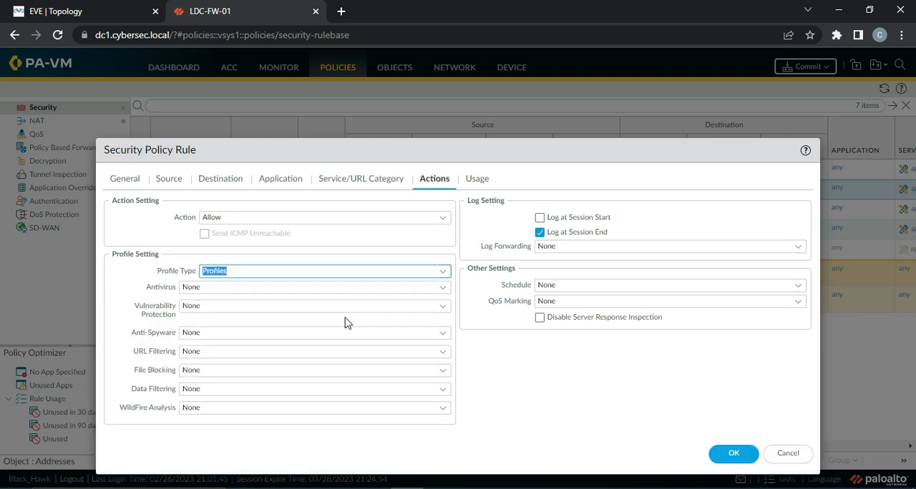
pyautogui.click(440, 354)
pyautogui.click(237, 400)
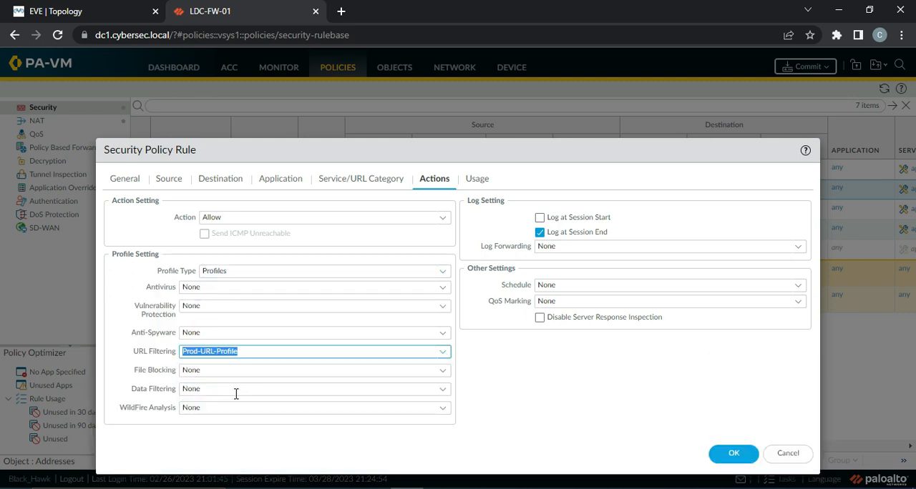
pyautogui.click(725, 456)
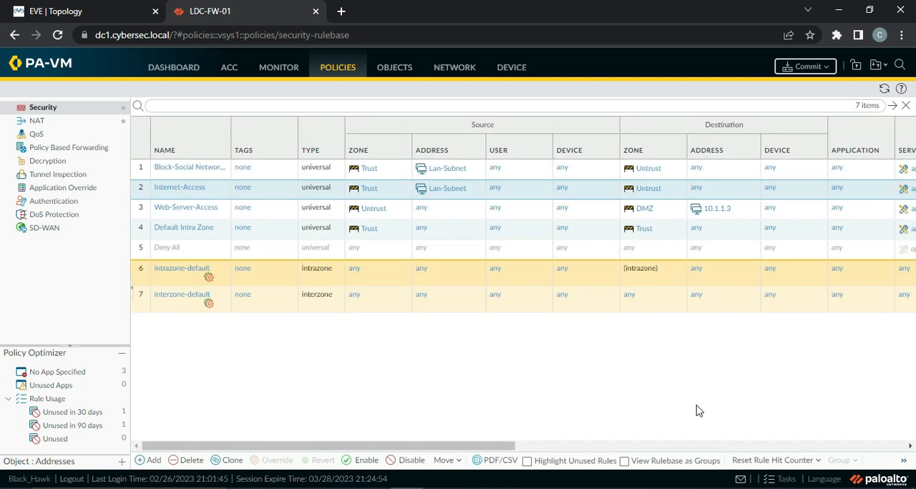
# Commit all changes to the firewall and close the commit status.
pyautogui.click(792, 68)
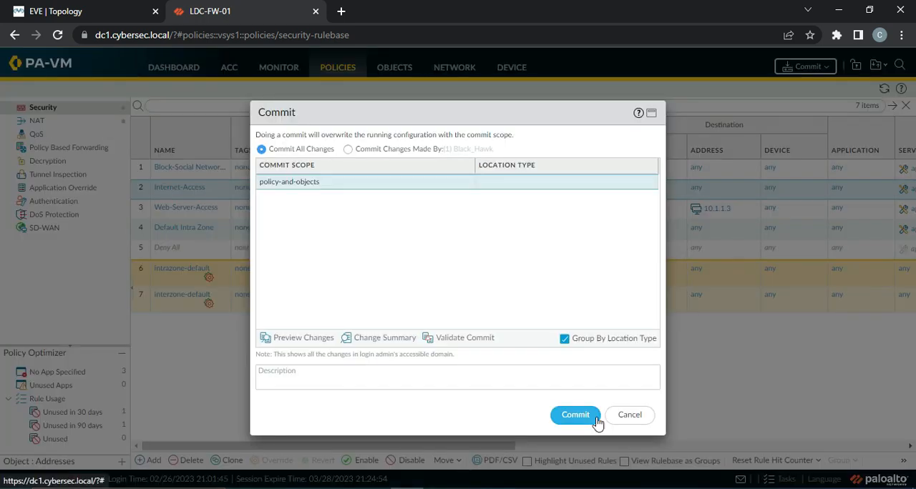
pyautogui.click(574, 416)
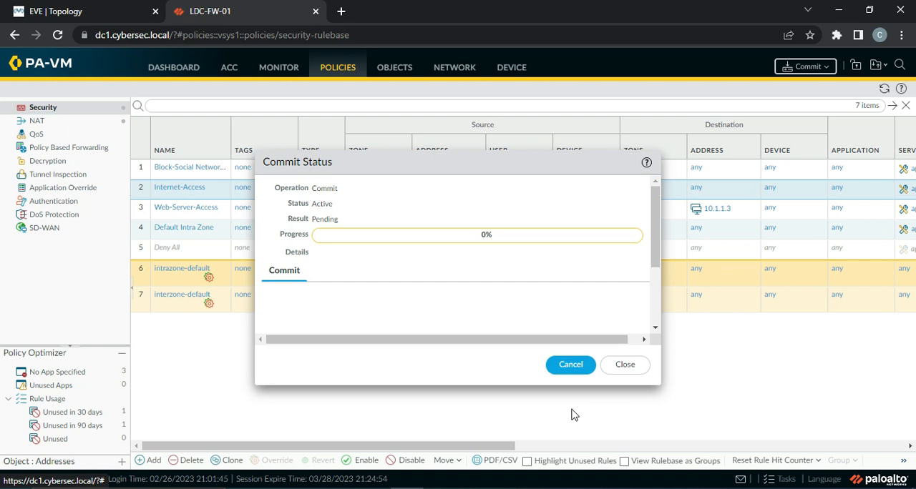
pyautogui.click(625, 365)
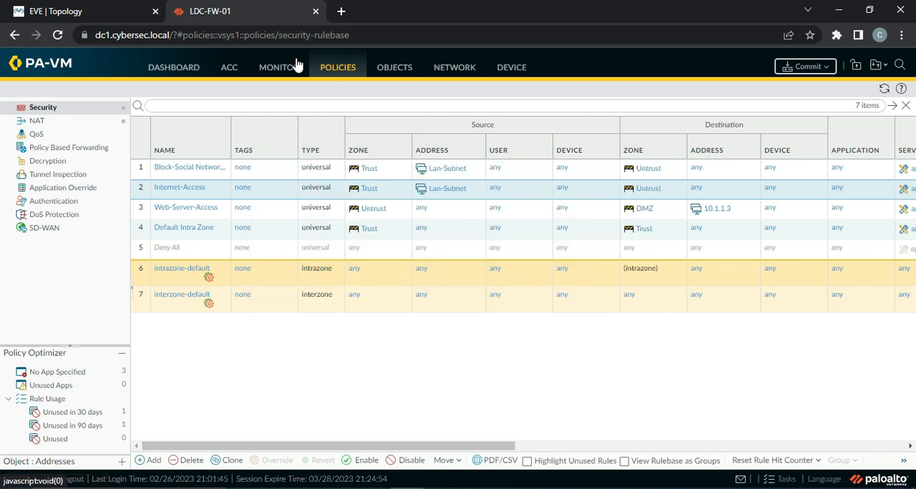
# Check the firewall's threat and traffic logs, and open the task list to follow the commit.
pyautogui.click(296, 64)
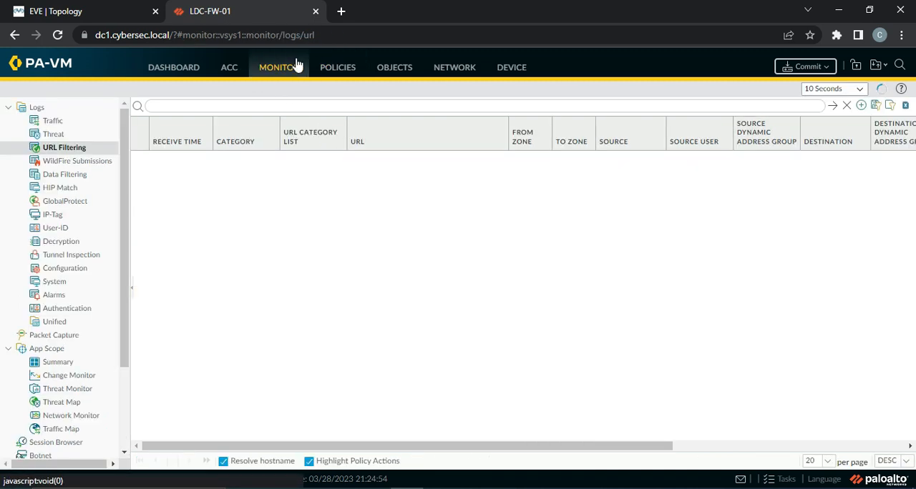
pyautogui.click(63, 134)
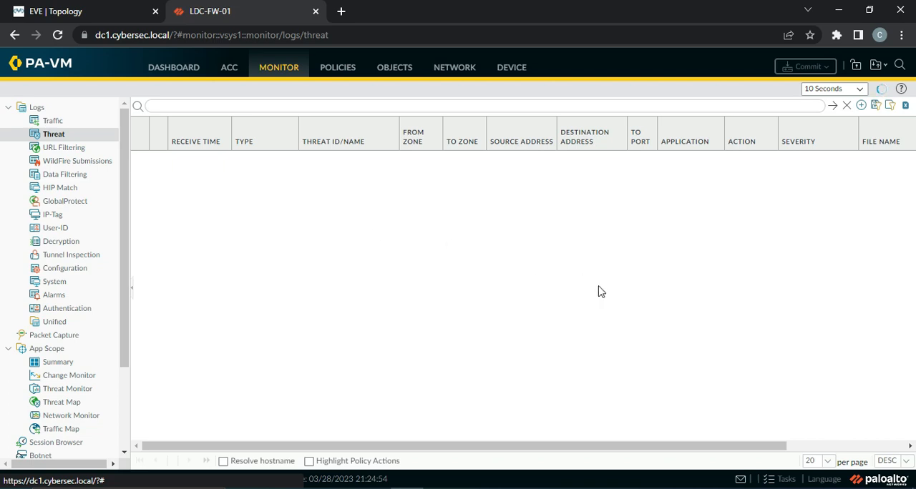
pyautogui.click(574, 488)
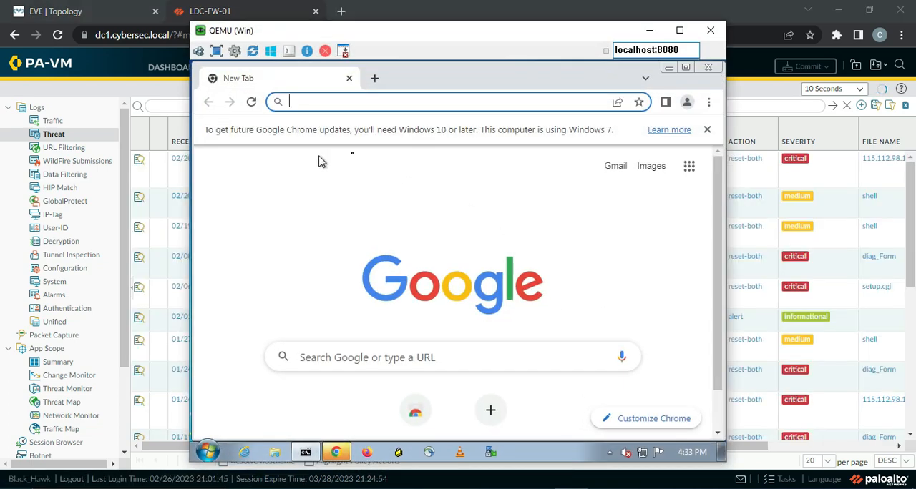
pyautogui.click(649, 30)
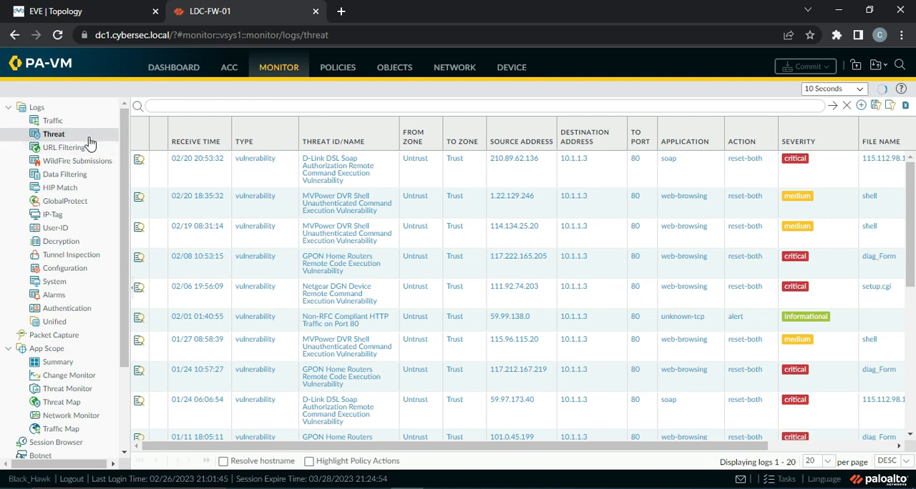
pyautogui.click(53, 121)
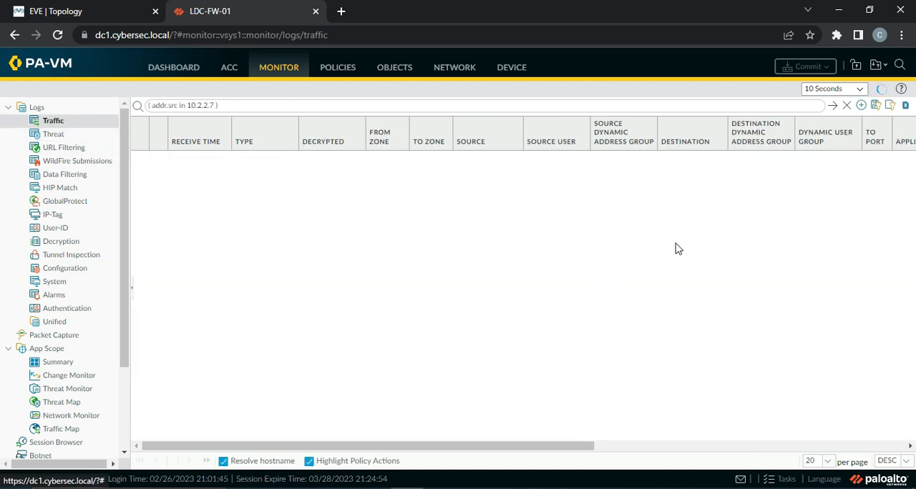
pyautogui.click(789, 482)
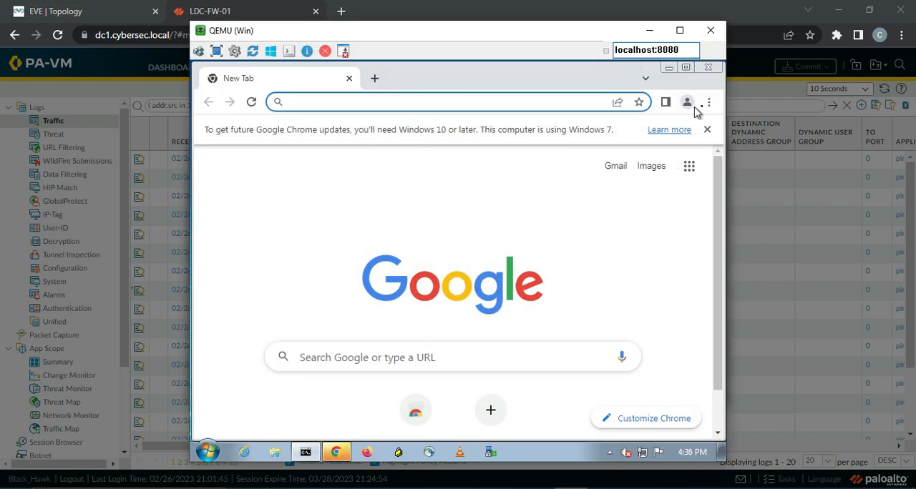
pyautogui.click(710, 103)
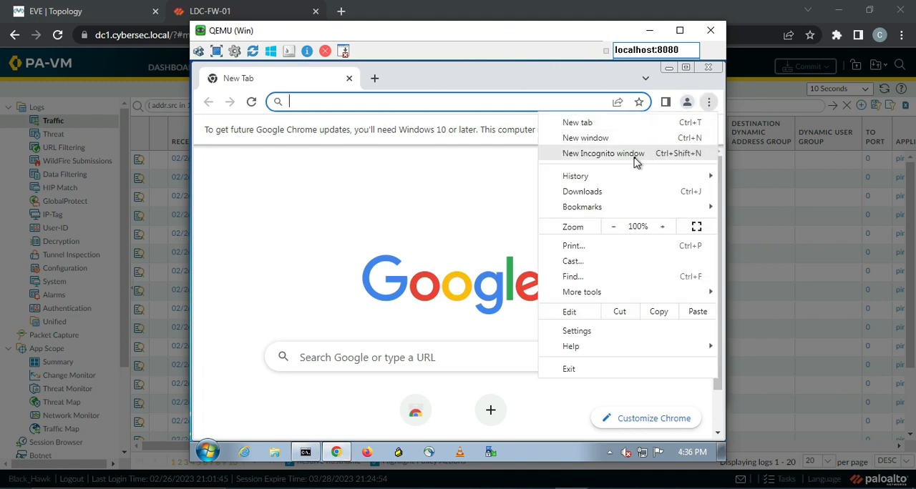
pyautogui.click(609, 159)
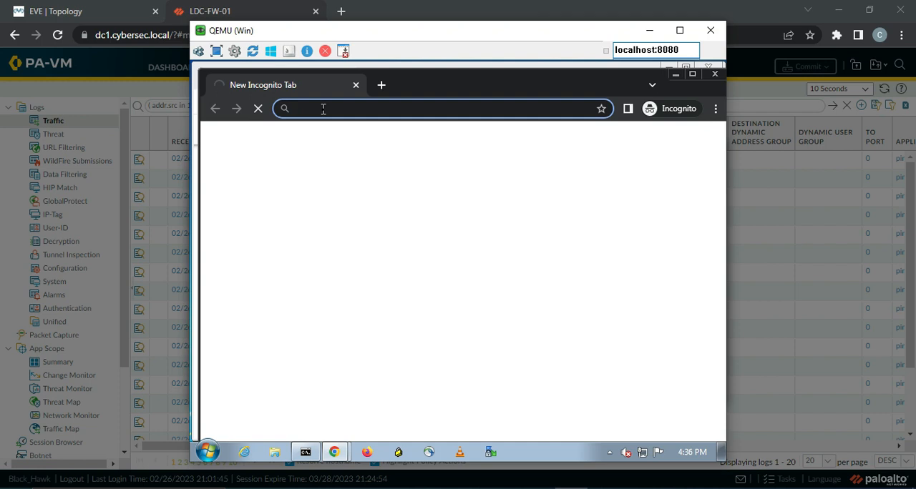
pyautogui.write('htt')
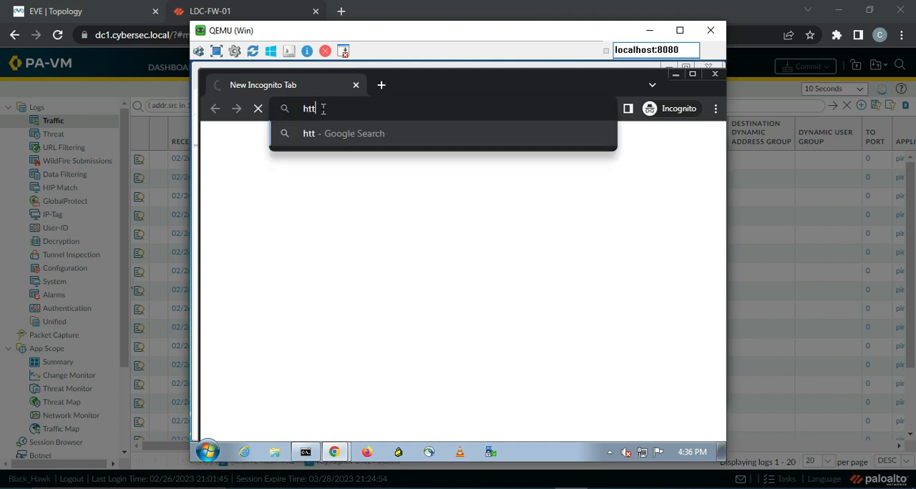
pyautogui.write('ps://')
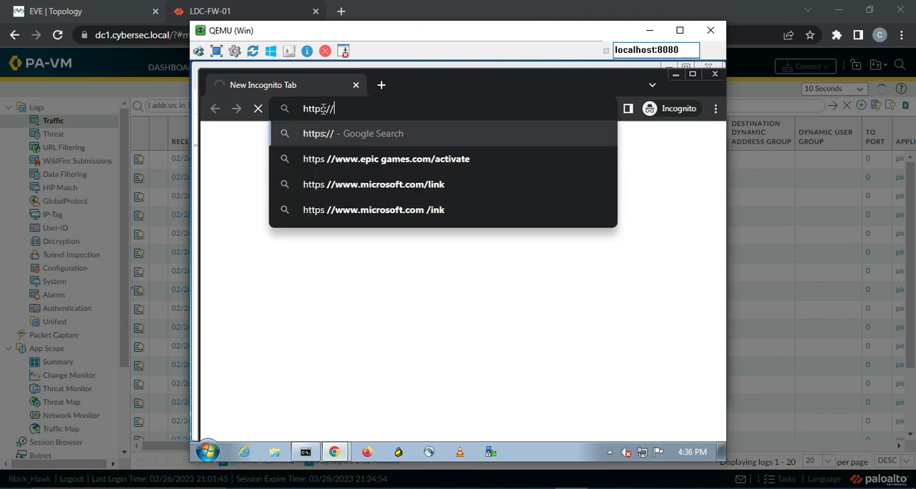
pyautogui.write('facebook')
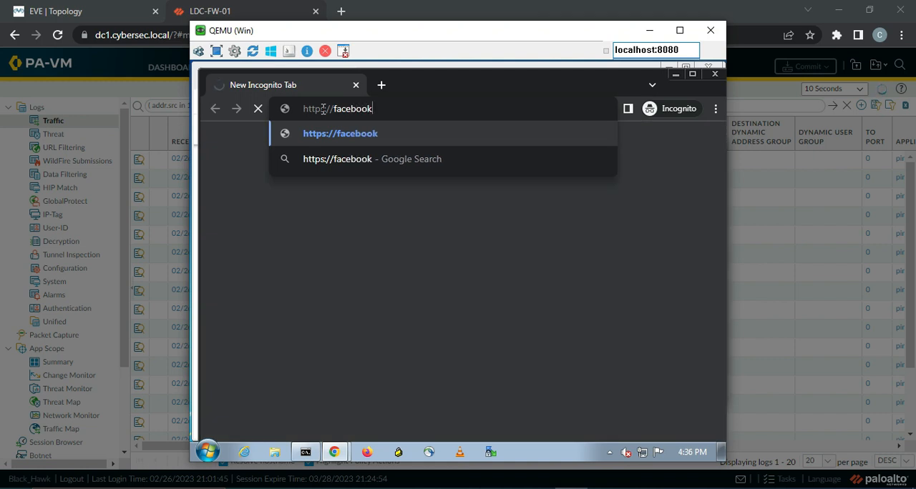
pyautogui.write('.com')
pyautogui.press('Return')
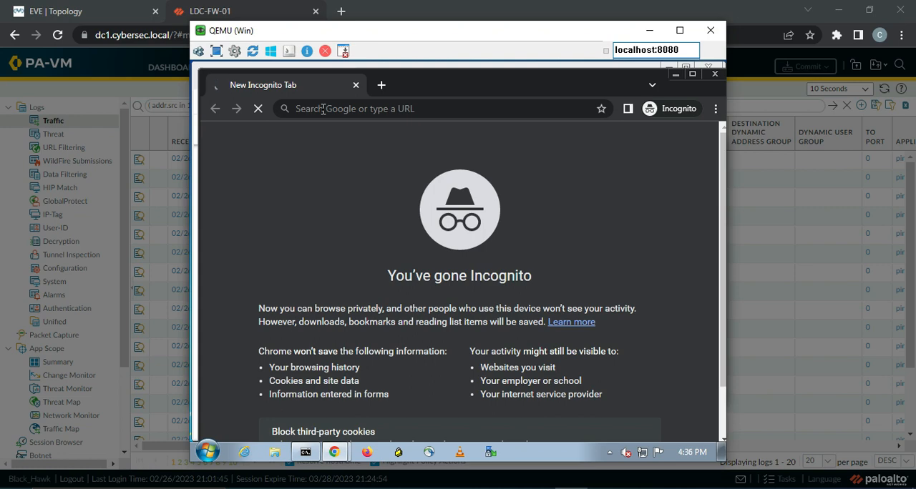
# Switch back to the firewall, check the commit's progress in the task list, and open the URL Filtering log.
pyautogui.click(767, 91)
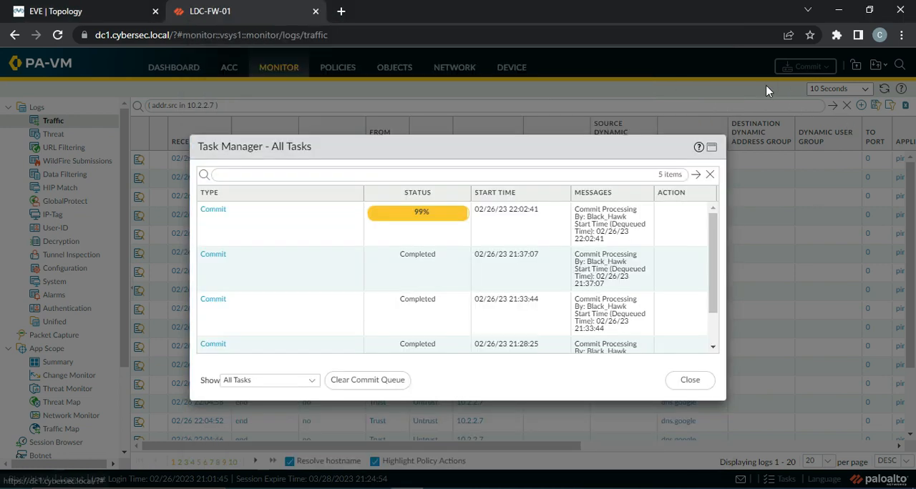
pyautogui.click(691, 382)
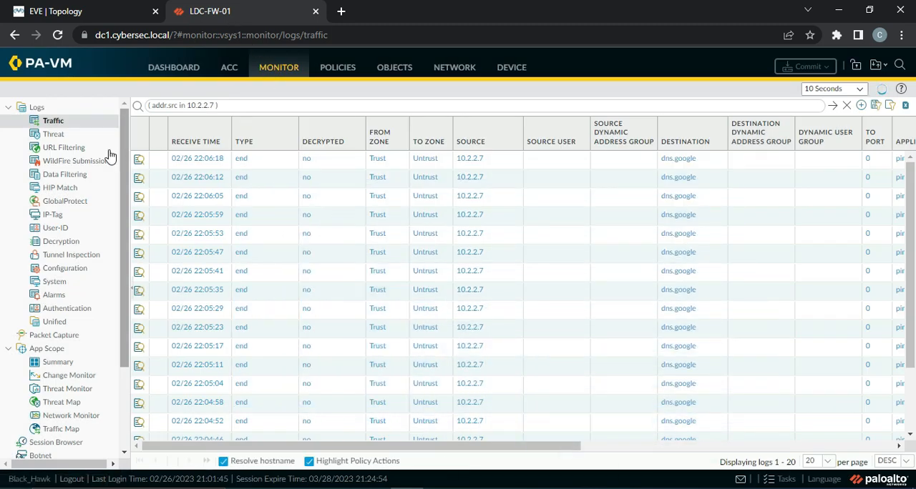
pyautogui.click(69, 150)
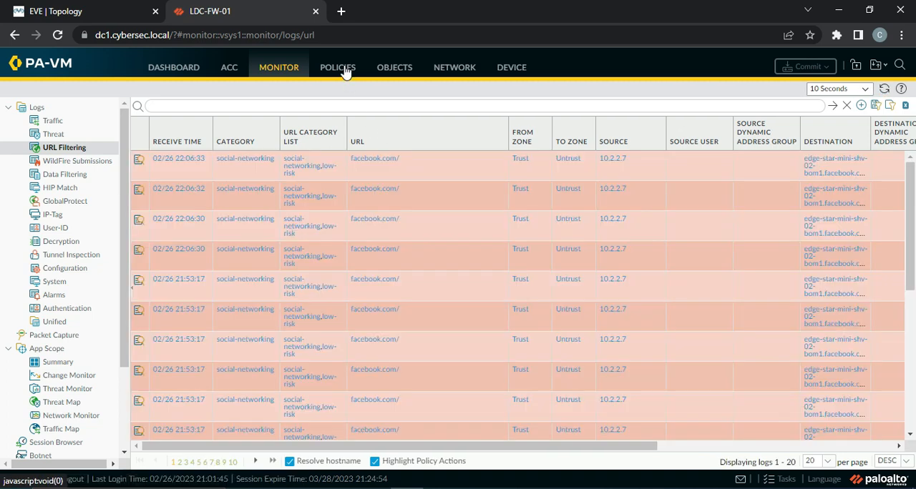
# Disable the Block-Social Networking security rule and commit all changes to the firewall.
pyautogui.click(345, 69)
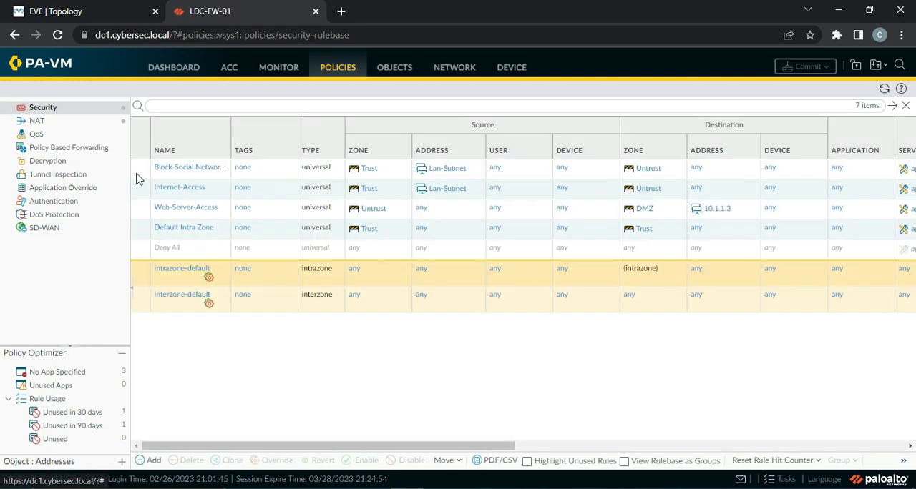
pyautogui.click(141, 177)
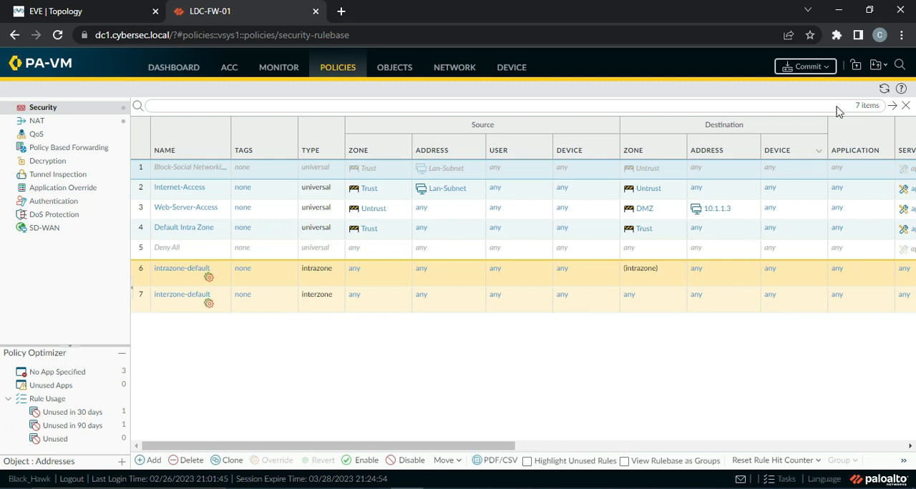
pyautogui.click(807, 67)
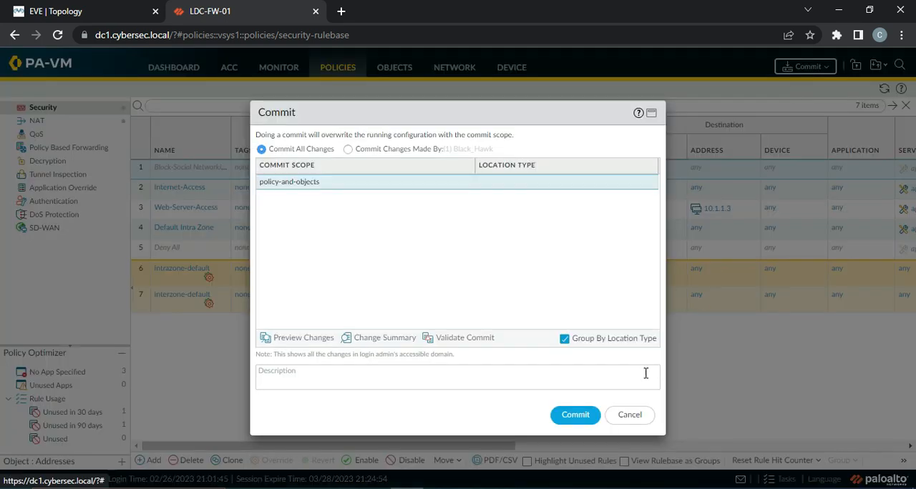
pyautogui.click(572, 416)
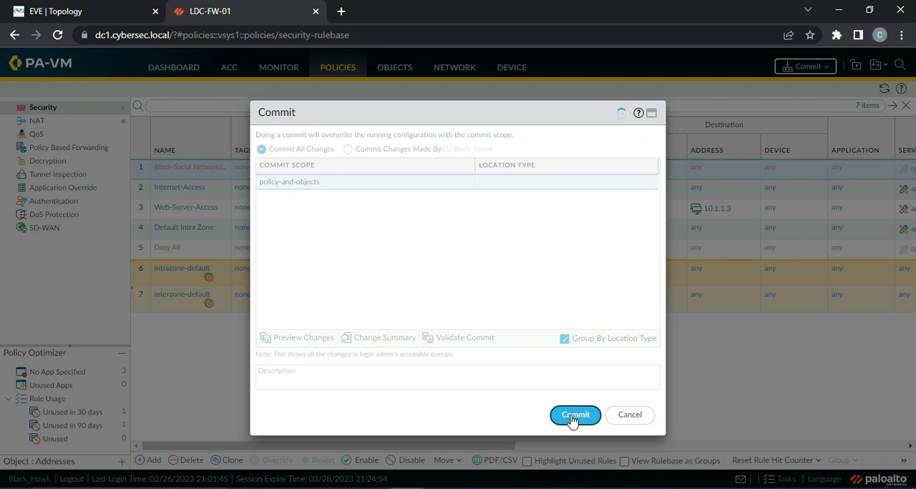
# Start the commit of all changes and check its progress in the firewall's task list.
pyautogui.click(573, 416)
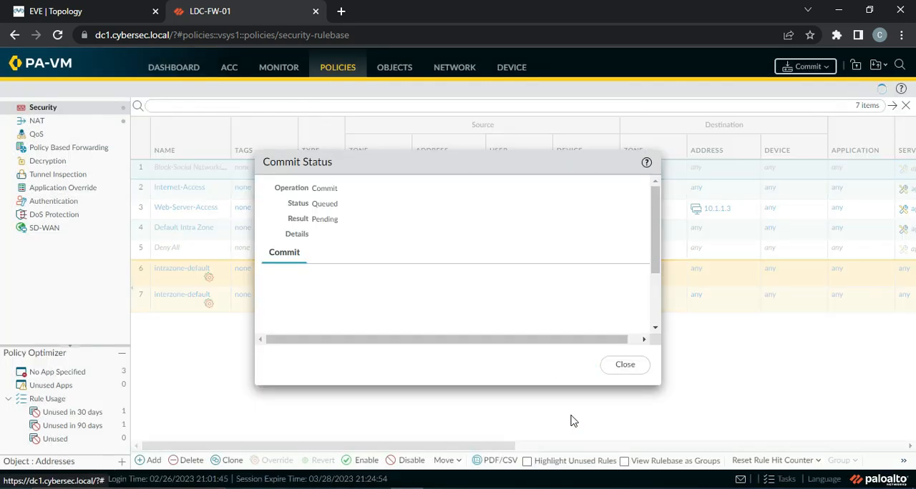
pyautogui.click(631, 364)
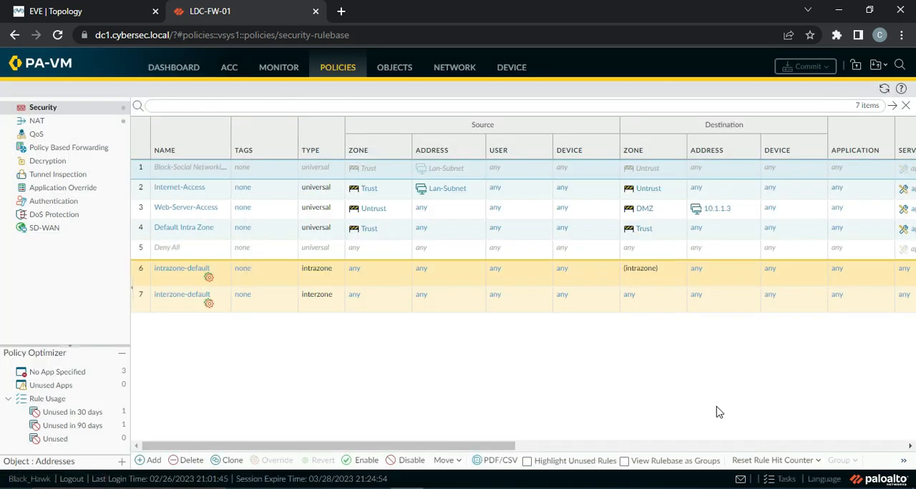
pyautogui.click(785, 479)
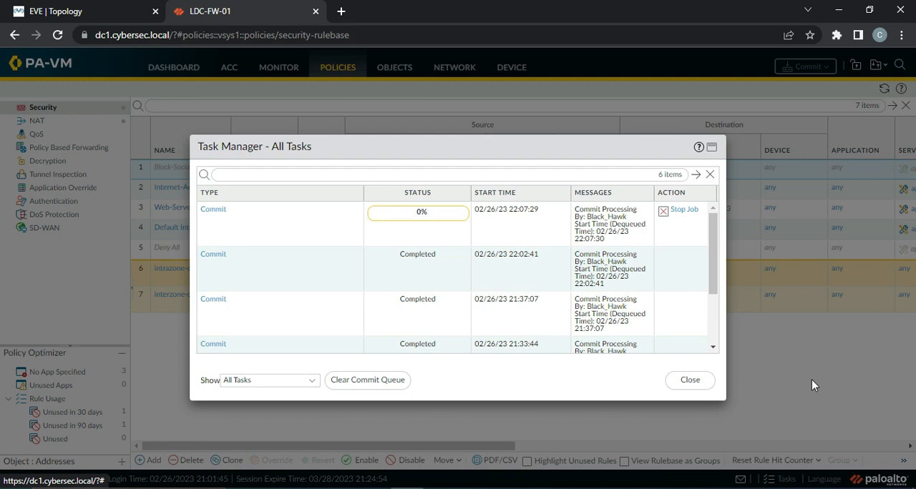
pyautogui.click(690, 379)
# Open the Prod-URL-Profile URL Filtering profile and review the site access actions of its categories down to dating.
pyautogui.click(393, 78)
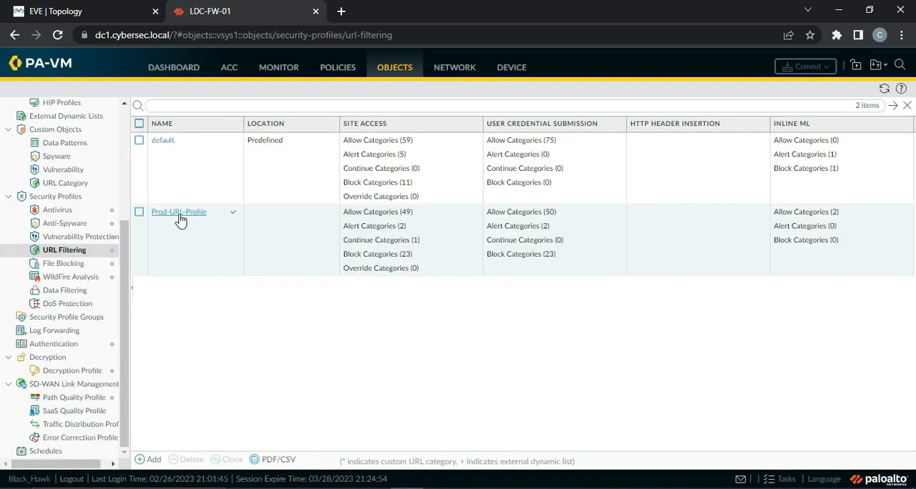
pyautogui.click(179, 217)
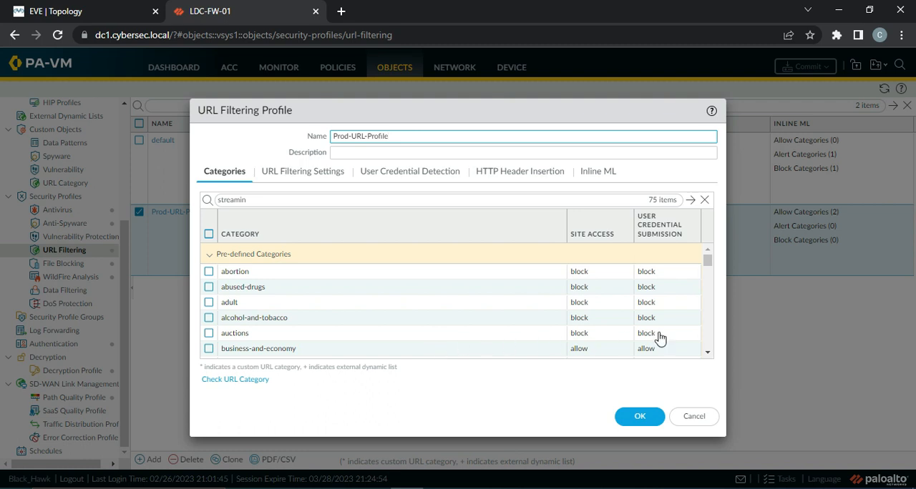
pyautogui.click(706, 353)
pyautogui.click(705, 353)
pyautogui.click(705, 354)
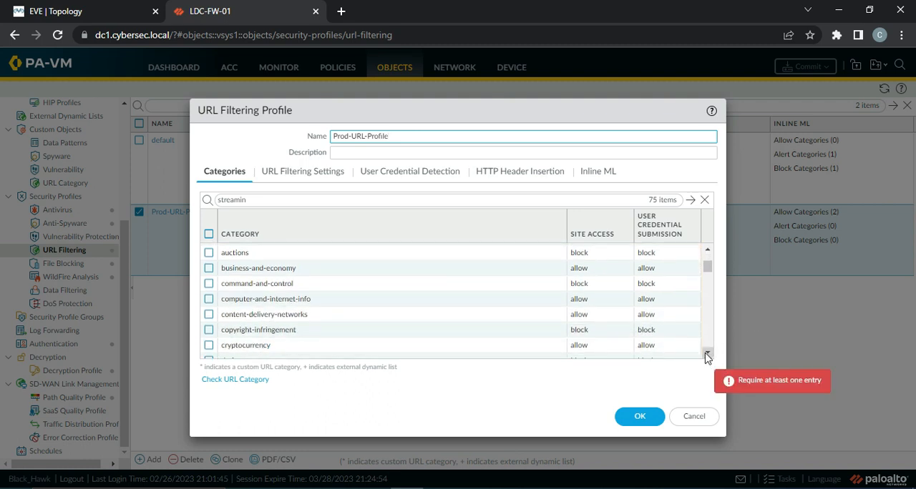
pyautogui.click(707, 354)
pyautogui.click(707, 354)
pyautogui.click(707, 354)
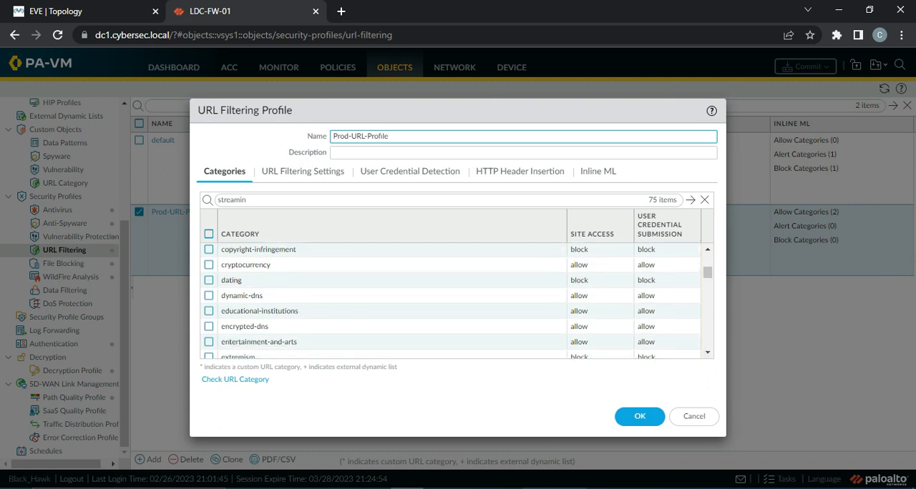
# In the Windows virtual machine, close the incognito window, dismiss Chrome's update notice and search Google for tinder.
pyautogui.click(553, 488)
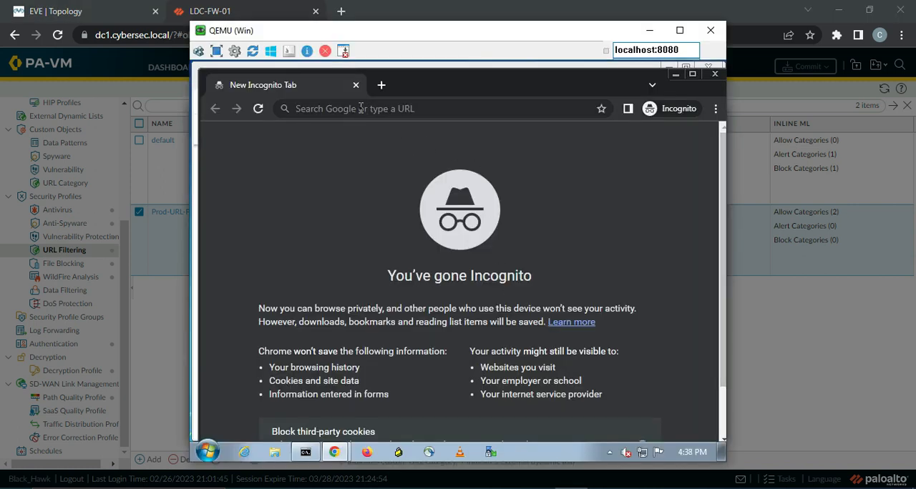
pyautogui.click(362, 108)
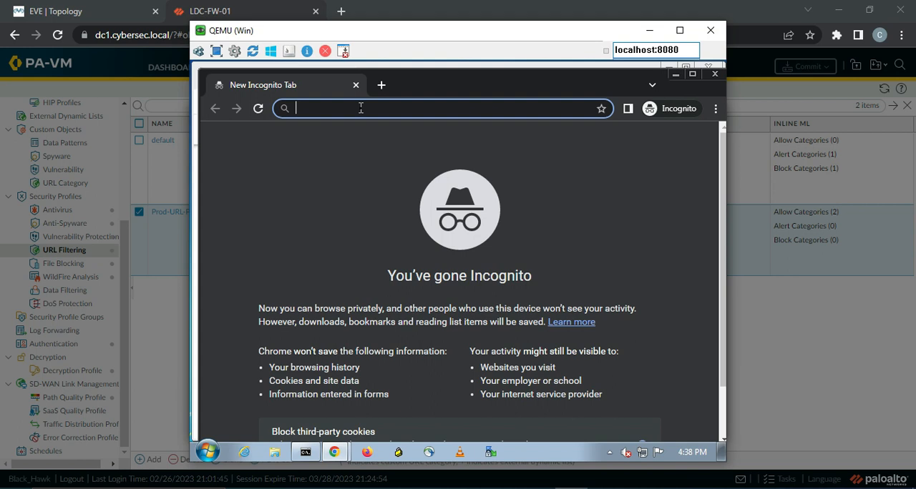
pyautogui.click(715, 75)
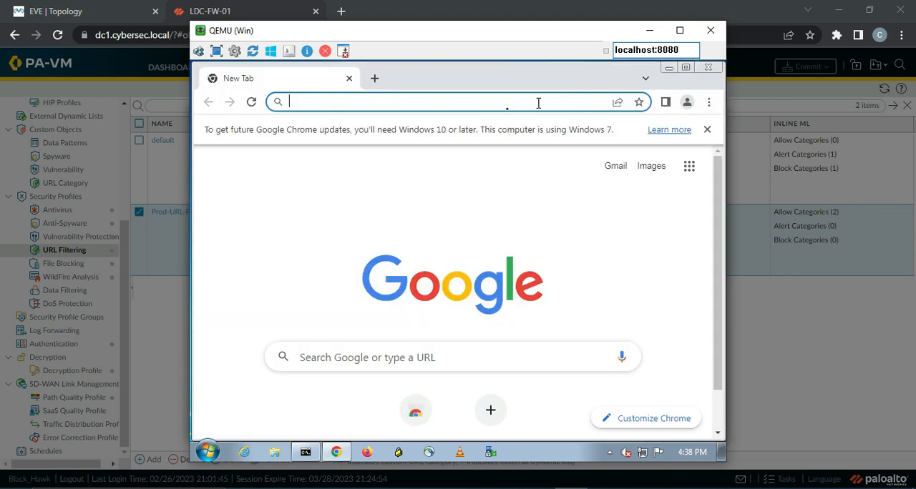
pyautogui.click(707, 130)
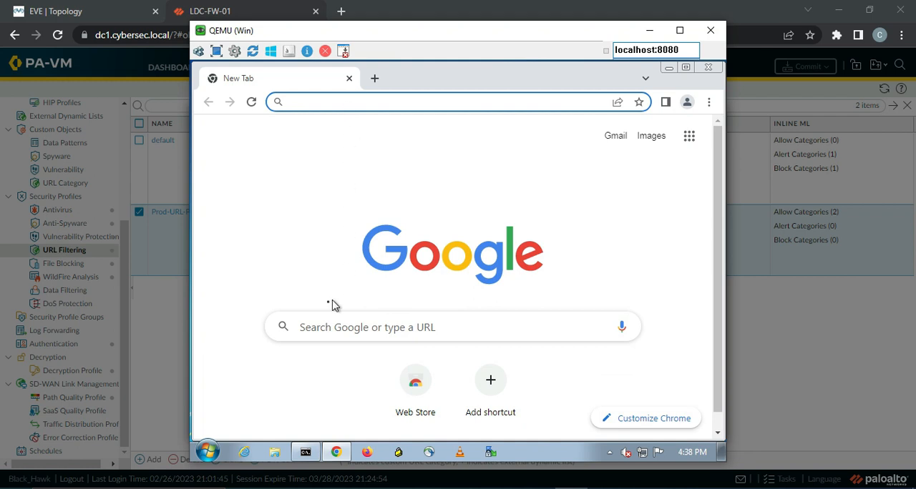
pyautogui.click(320, 322)
pyautogui.click(320, 320)
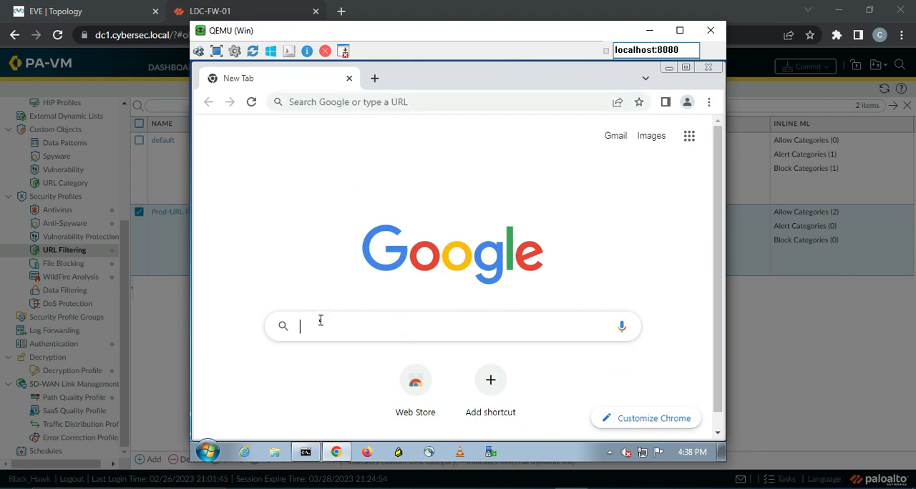
pyautogui.write('tinder')
pyautogui.press('Return')
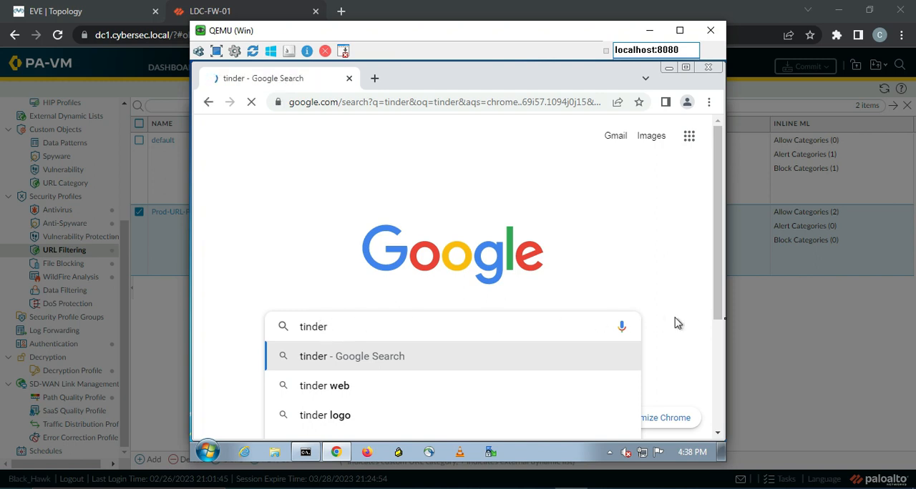
# Check the dating category in the firewall's profile and open the tinder.com search result in the Windows virtual machine.
pyautogui.click(820, 325)
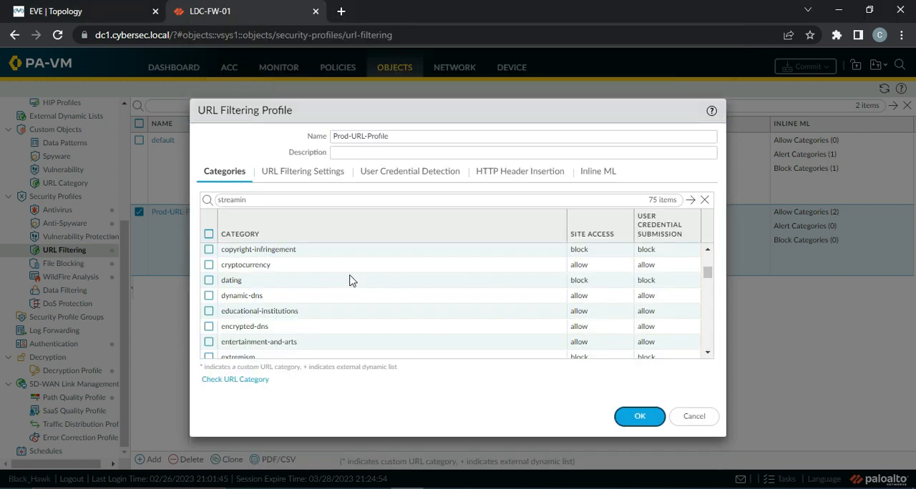
pyautogui.click(574, 487)
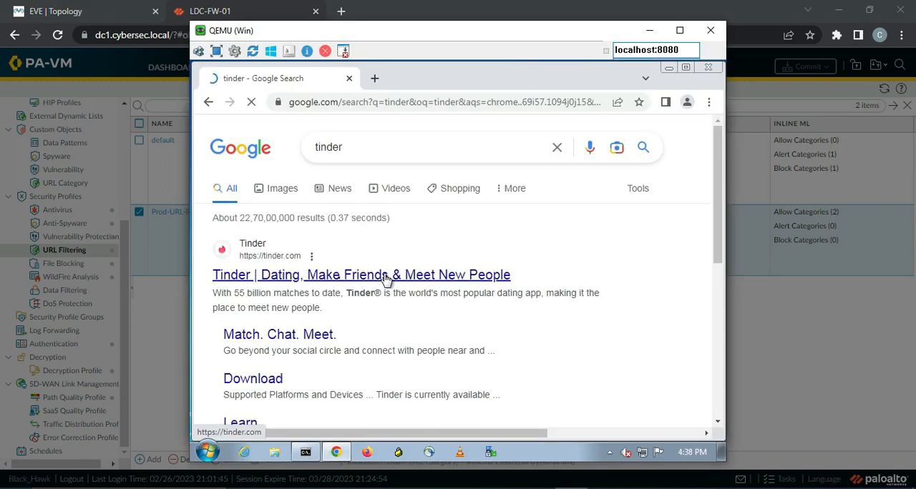
pyautogui.click(250, 279)
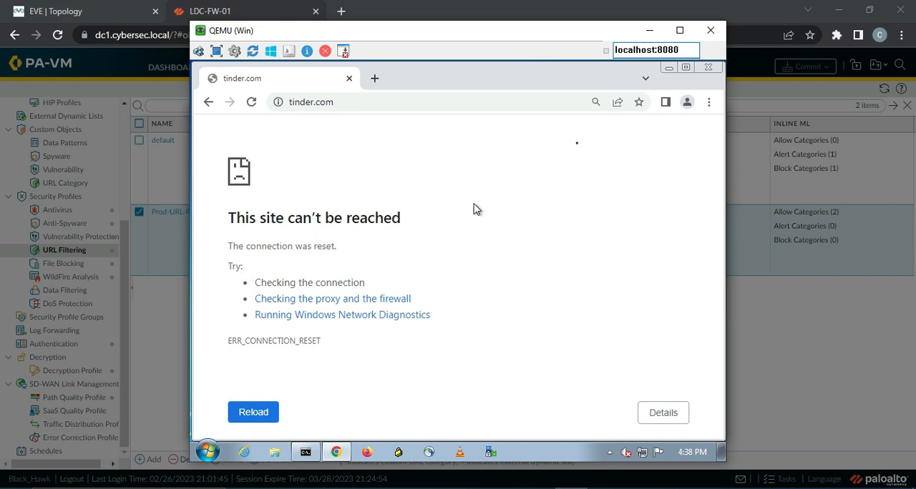
# Return to the firewall, close Prod-URL-Profile without saving, and view the settings of the Trust zone.
pyautogui.click(649, 30)
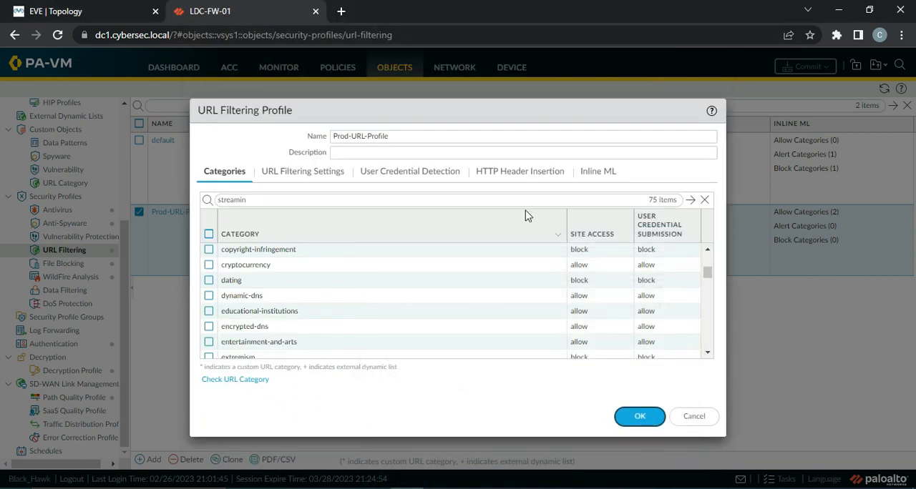
pyautogui.click(694, 416)
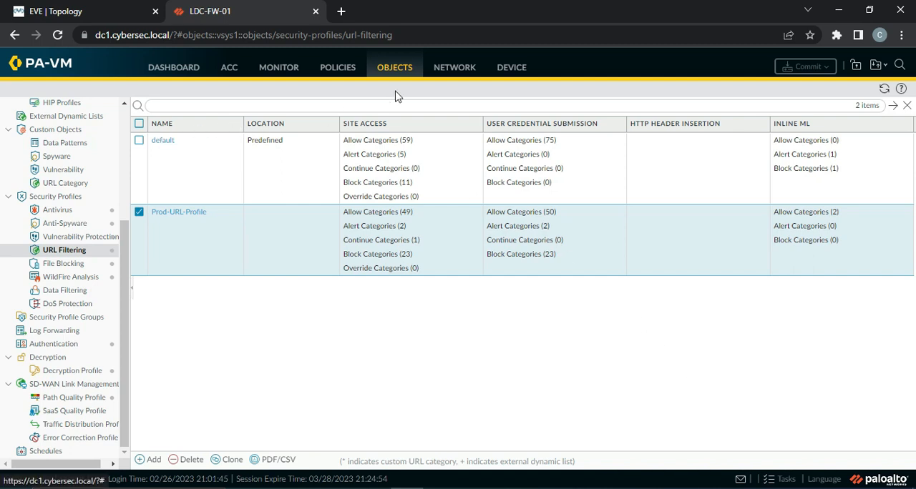
pyautogui.click(457, 68)
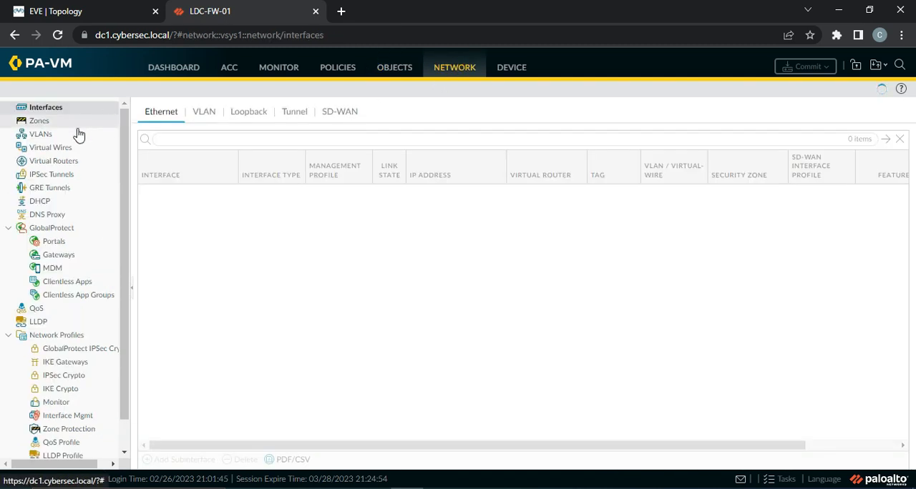
pyautogui.click(42, 121)
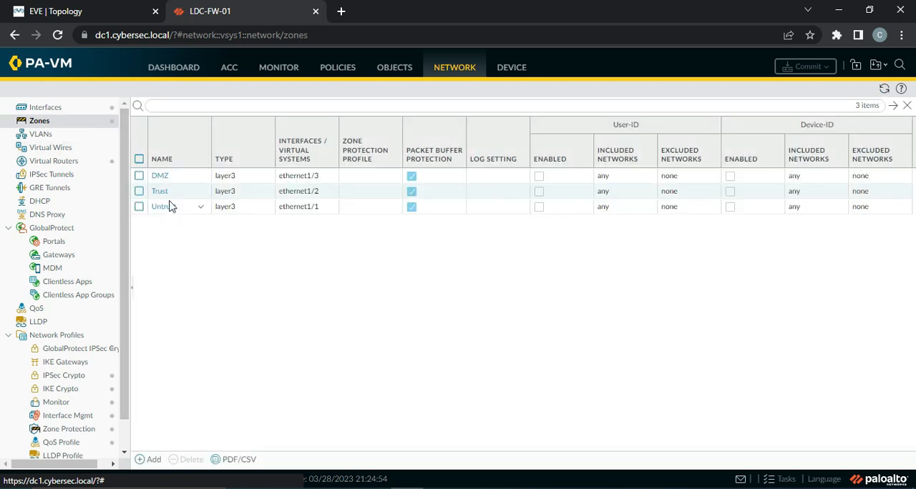
pyautogui.click(160, 193)
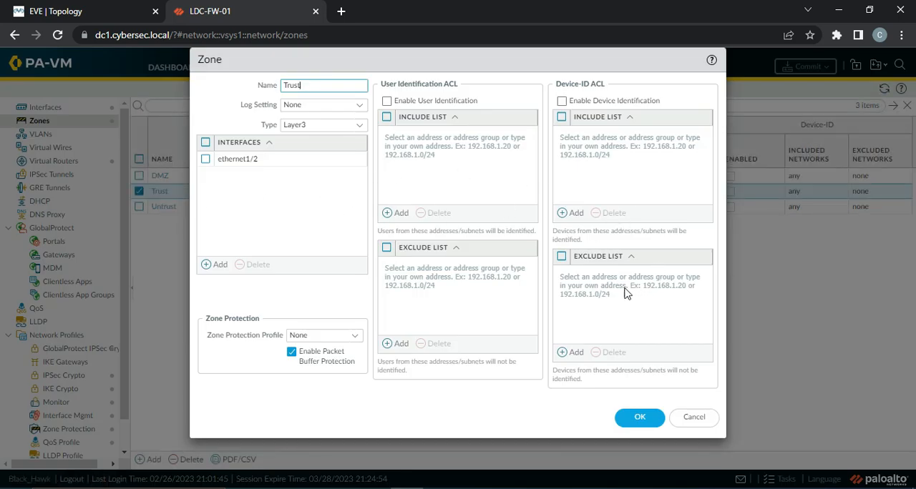
pyautogui.click(701, 423)
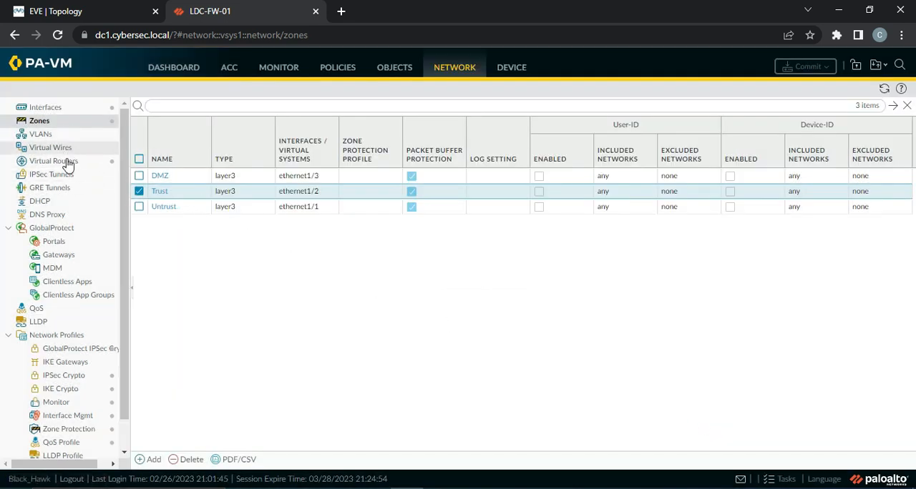
# View the firewall's list of Response Pages in the device settings.
pyautogui.click(512, 68)
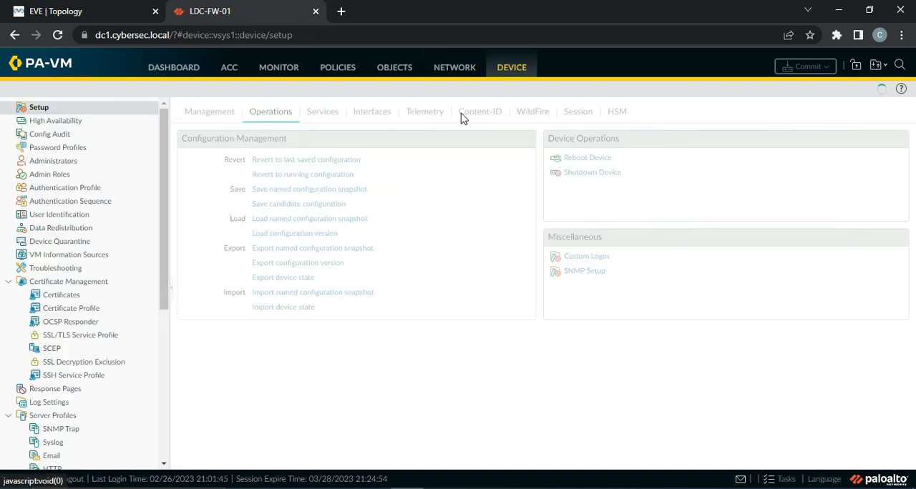
pyautogui.scroll(-2, 162, 206)
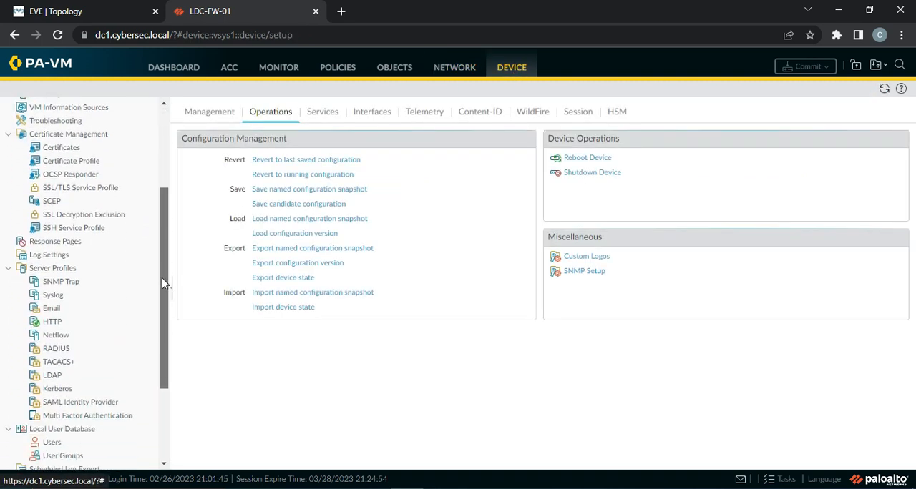
pyautogui.click(75, 242)
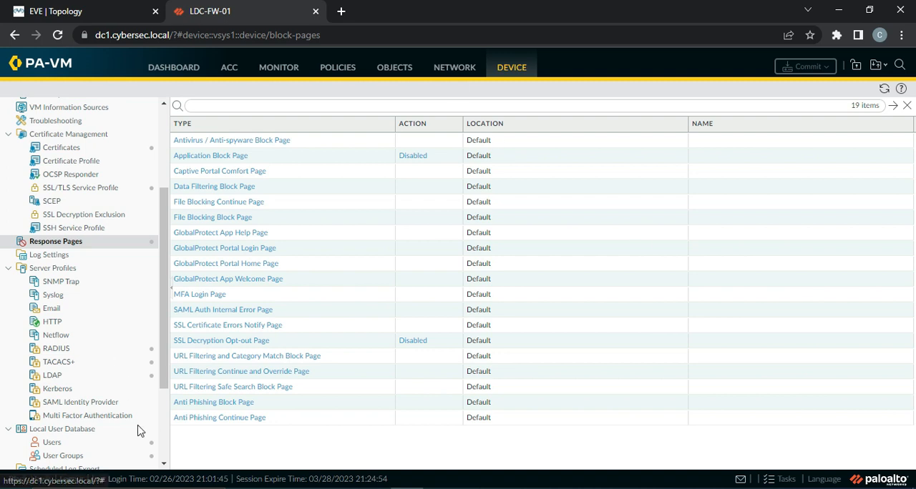
pyautogui.click(152, 488)
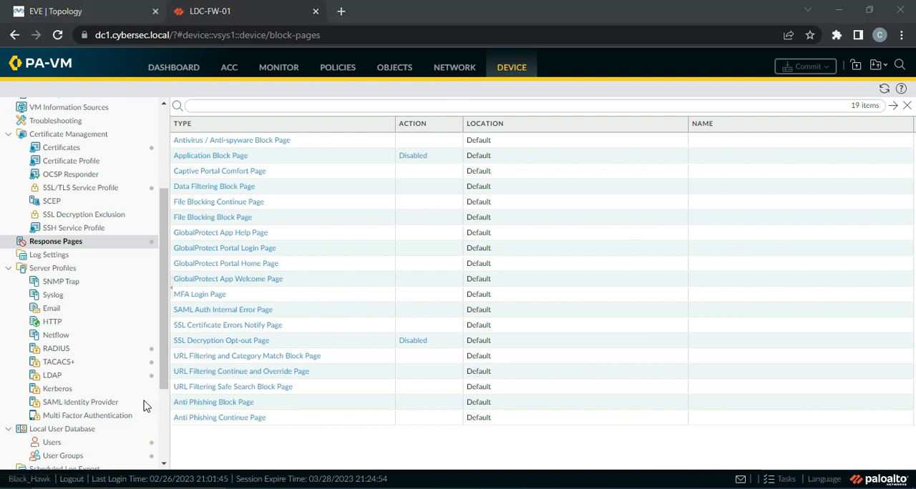
# Check the Response Pages service in the ping-only interface management profile and accept the profile as it is.
pyautogui.click(451, 71)
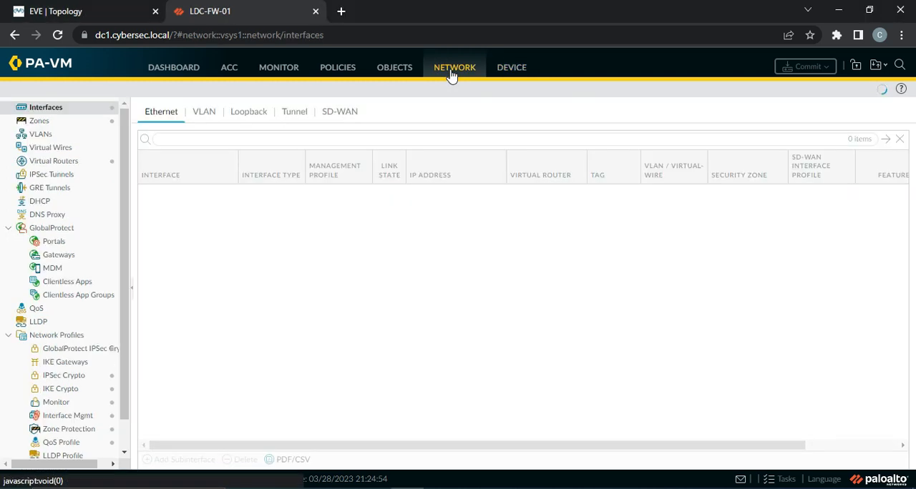
pyautogui.scroll(-1, 114, 286)
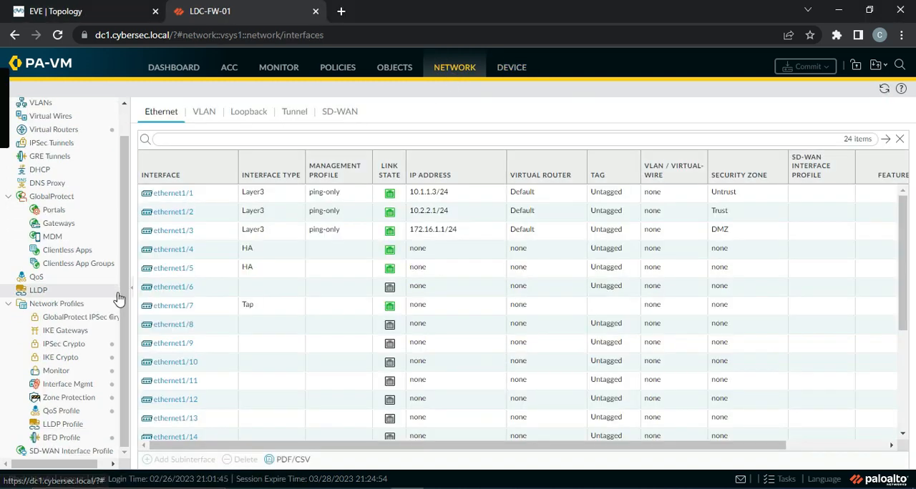
pyautogui.click(70, 387)
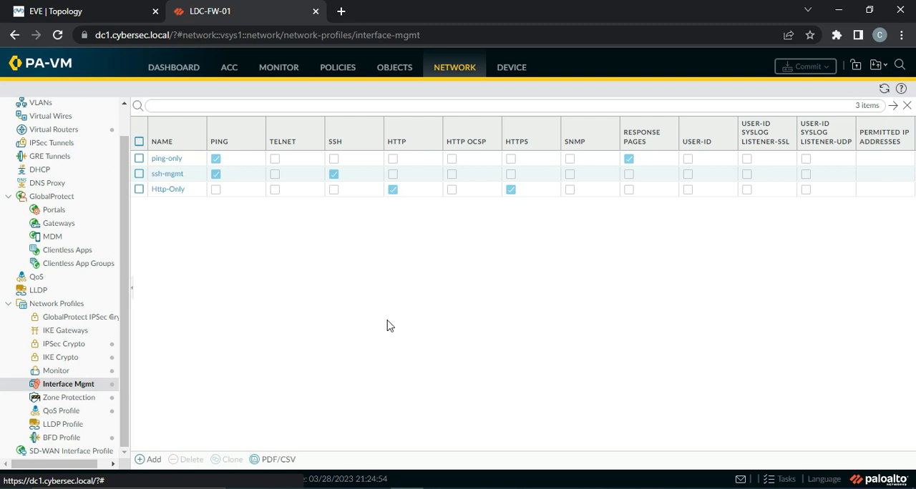
pyautogui.click(167, 159)
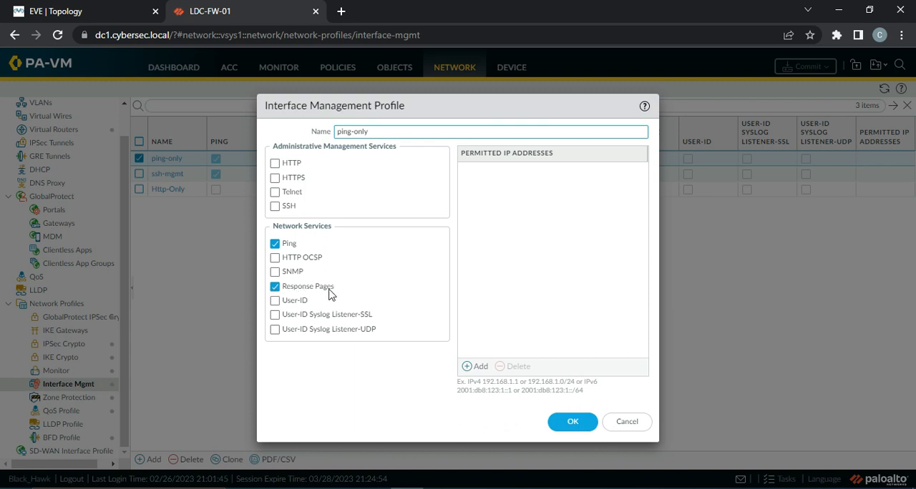
pyautogui.click(576, 424)
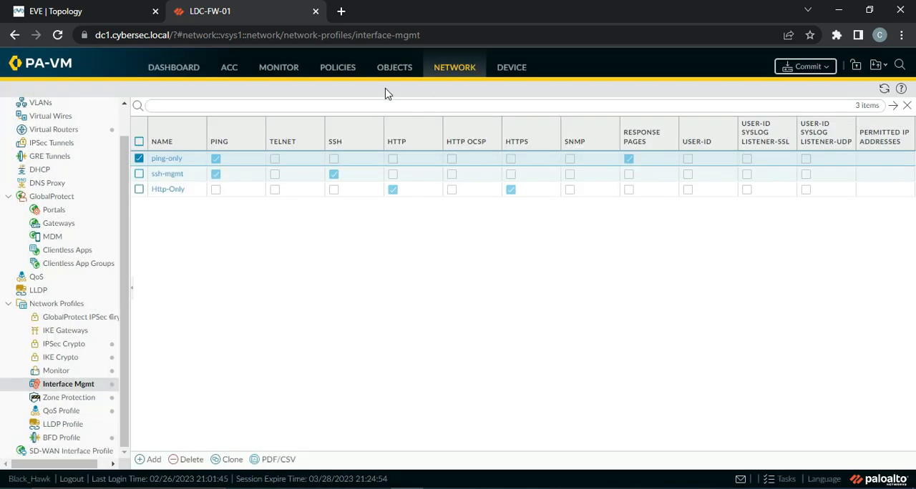
# Check the management profiles assigned to the Ethernet interfaces, and reload tinder.com in the Windows virtual machine.
pyautogui.scroll(1, 125, 139)
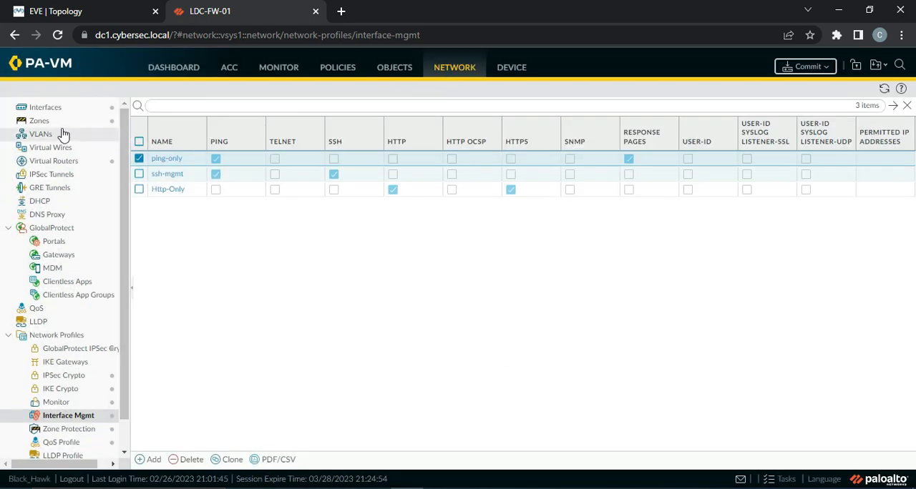
pyautogui.click(31, 106)
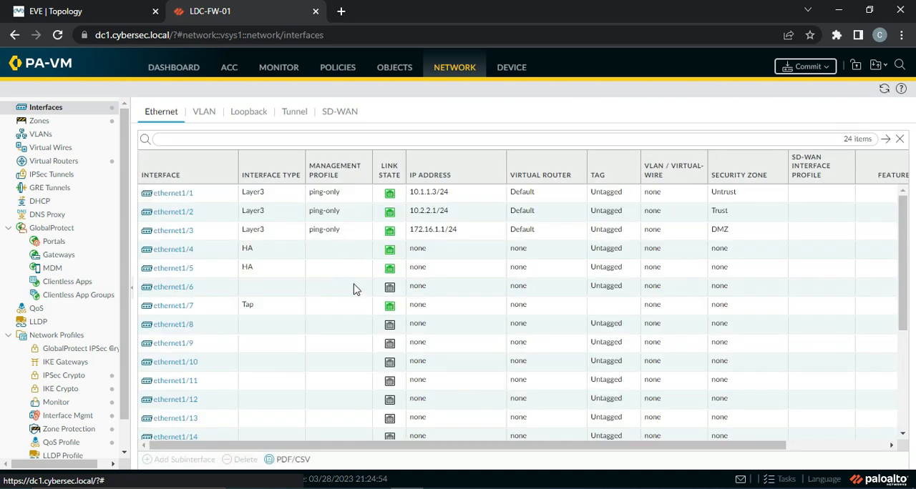
pyautogui.click(579, 488)
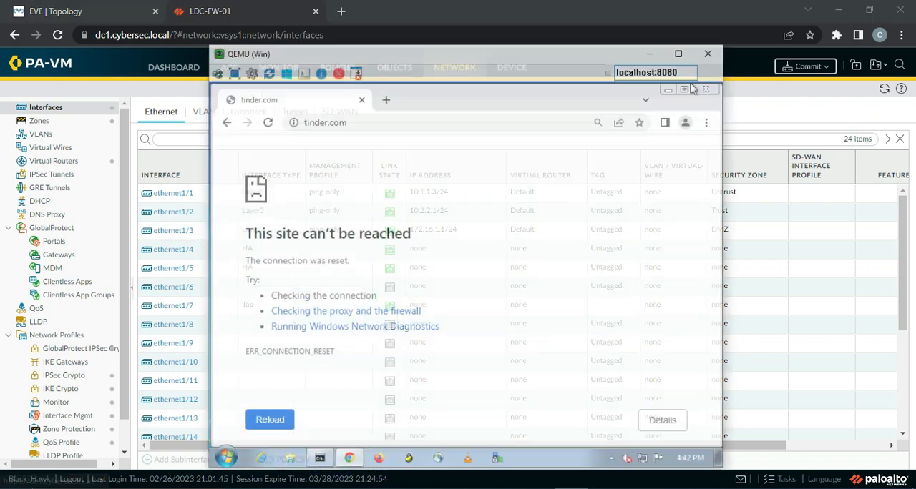
pyautogui.click(252, 102)
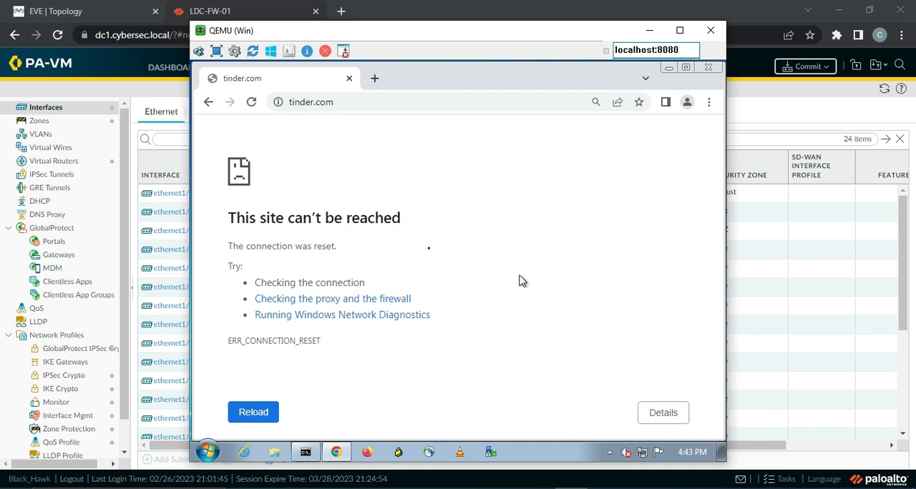
# Check the firewall's task list for recent commits, close it, and return to the Windows virtual machine.
pyautogui.click(778, 481)
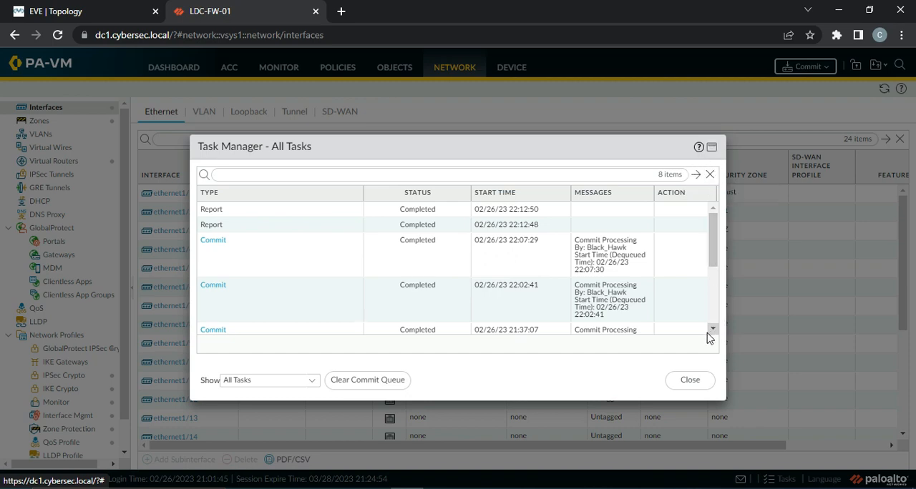
pyautogui.click(691, 381)
pyautogui.click(571, 488)
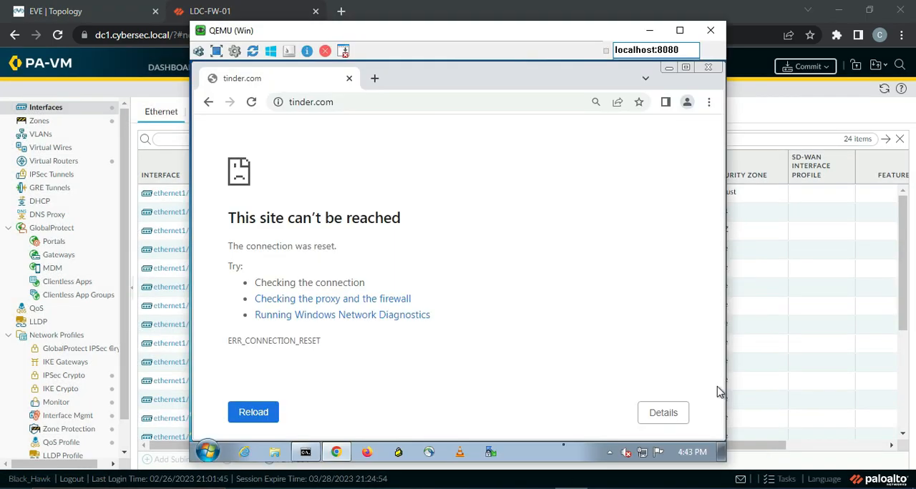
# Load facebook.com in a new browser tab in the Windows virtual machine to test URL filtering.
pyautogui.click(373, 81)
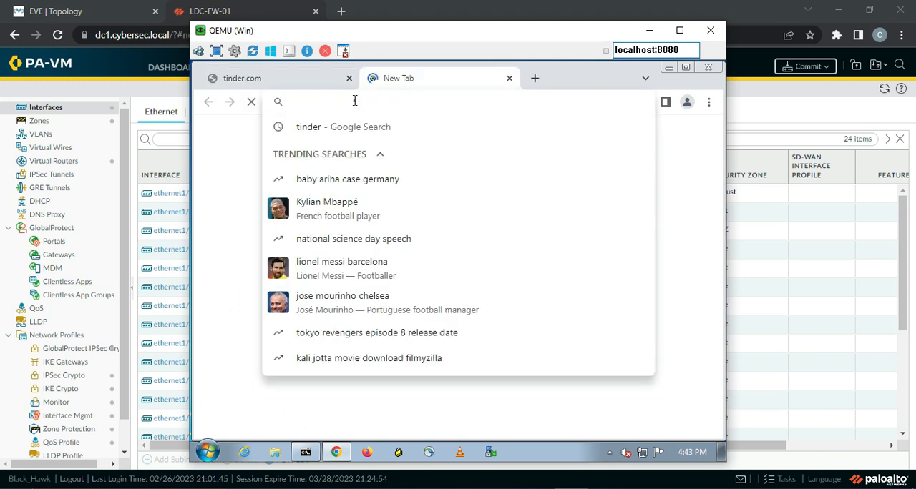
pyautogui.write('facebook.com')
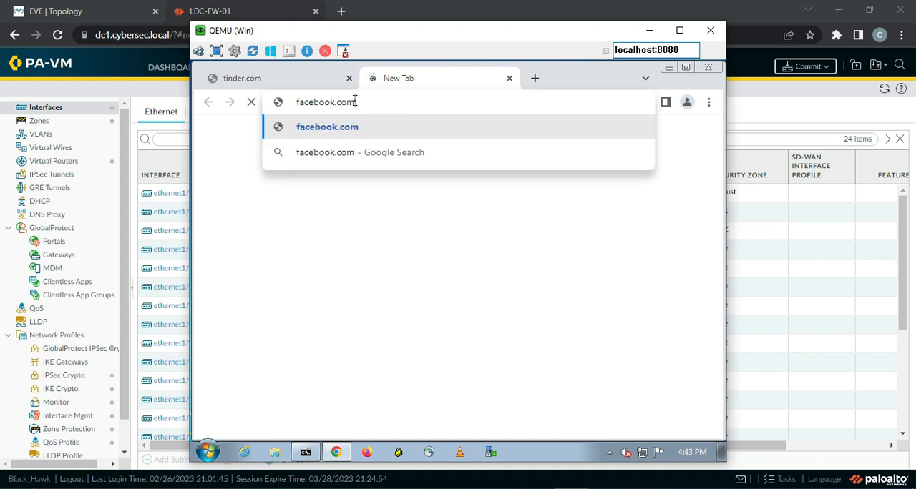
pyautogui.press('Return')
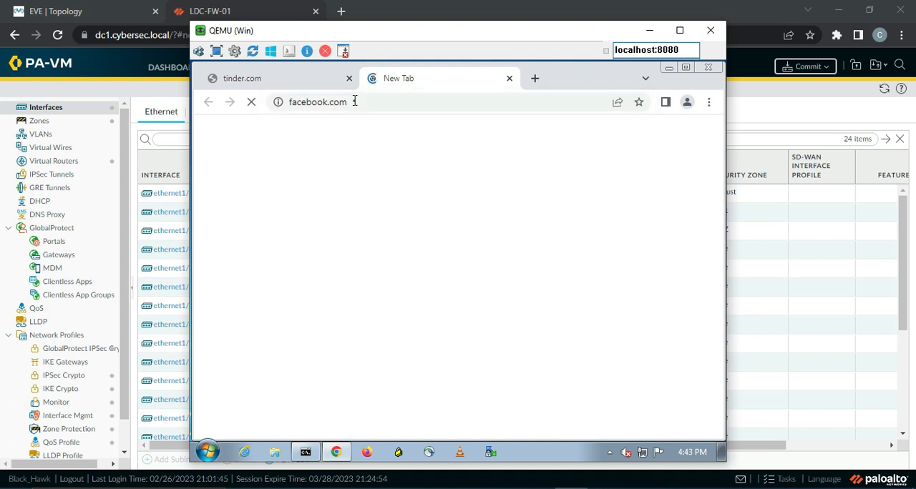
# Return to the firewall and review the URL Filtering and Threat logs.
pyautogui.click(798, 100)
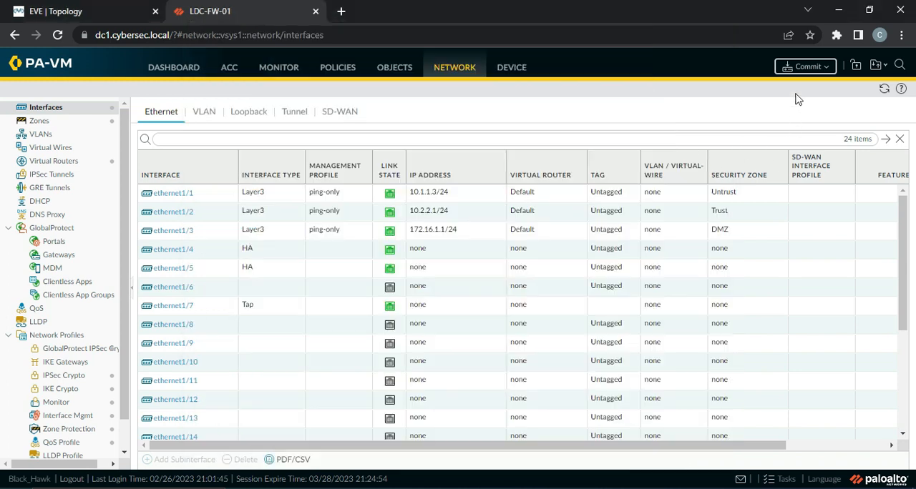
pyautogui.click(291, 71)
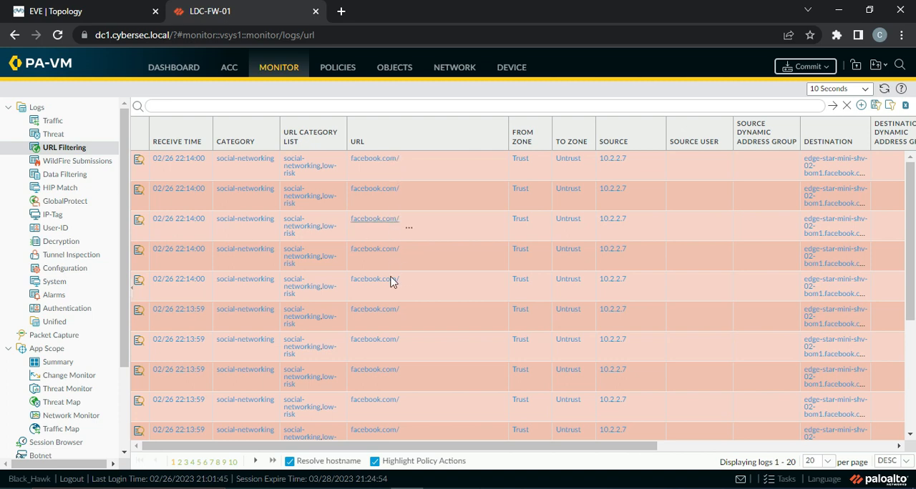
pyautogui.click(66, 136)
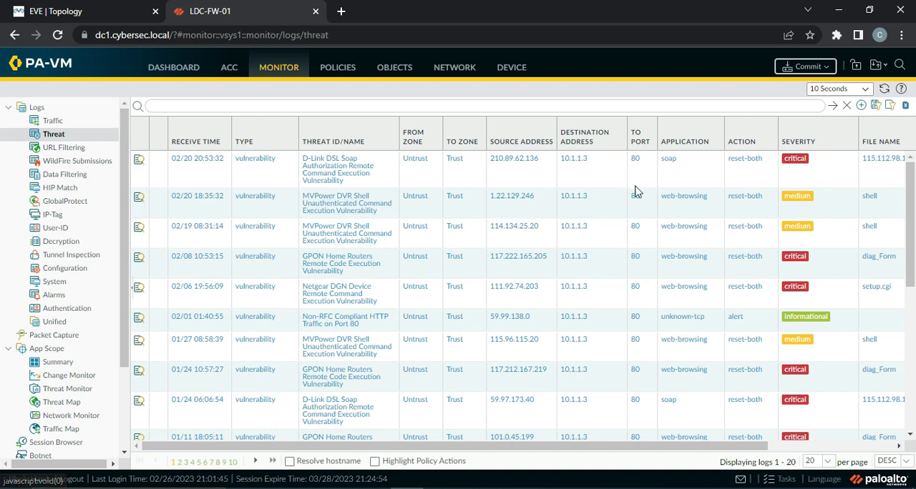
pyautogui.scroll(-3, 478, 240)
pyautogui.scroll(3, 478, 239)
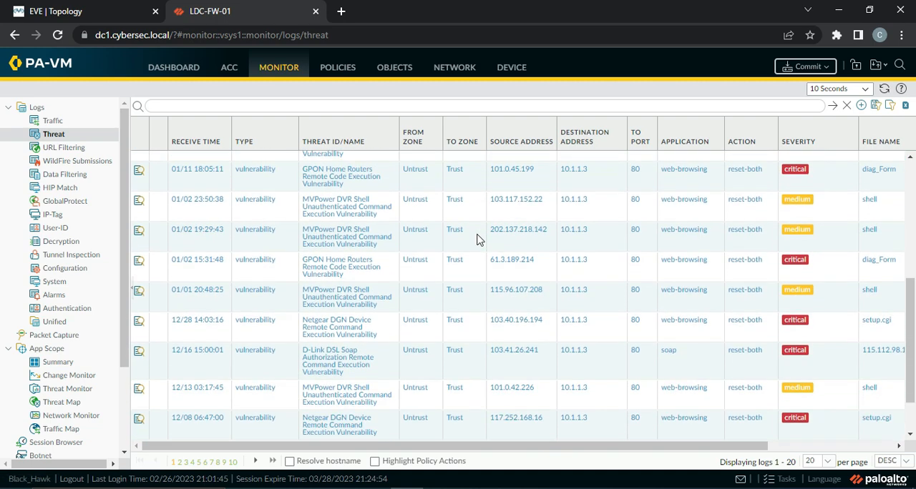
# Review the firewall's Traffic log entries for source 10.2.2.7.
pyautogui.click(66, 122)
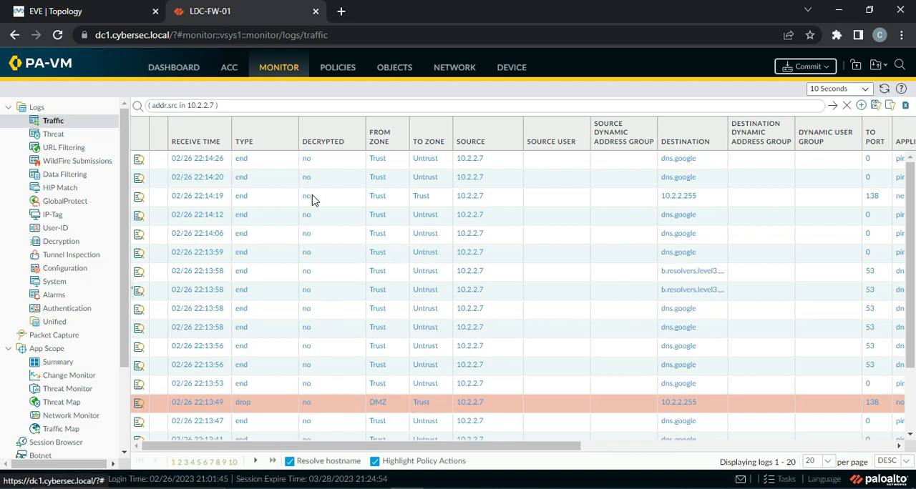
pyautogui.scroll(-2, 366, 280)
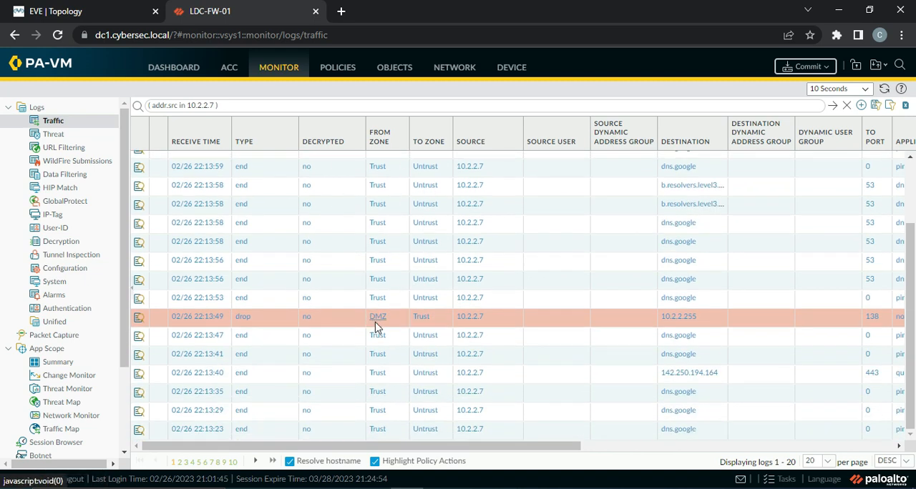
pyautogui.scroll(2, 397, 358)
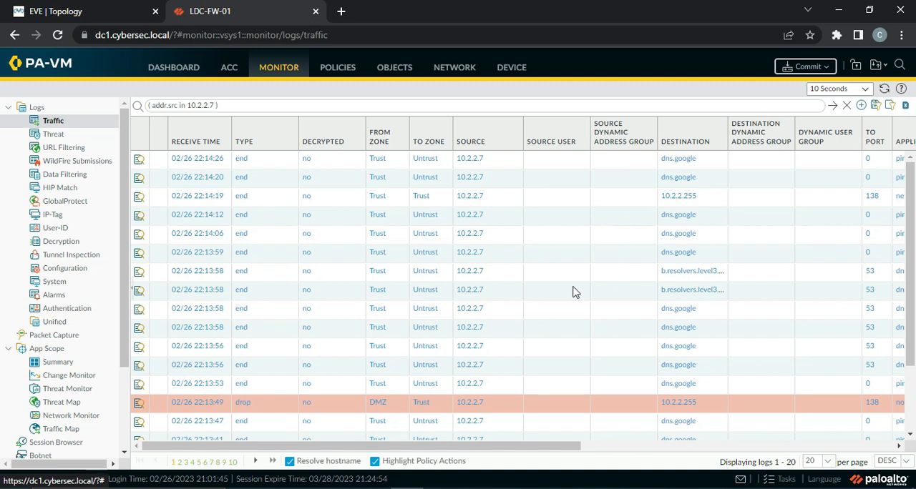
# Switch to the Windows virtual machine, close the facebook.com tab, and open an incognito browser window.
pyautogui.hotkey('alt', 'Tab')
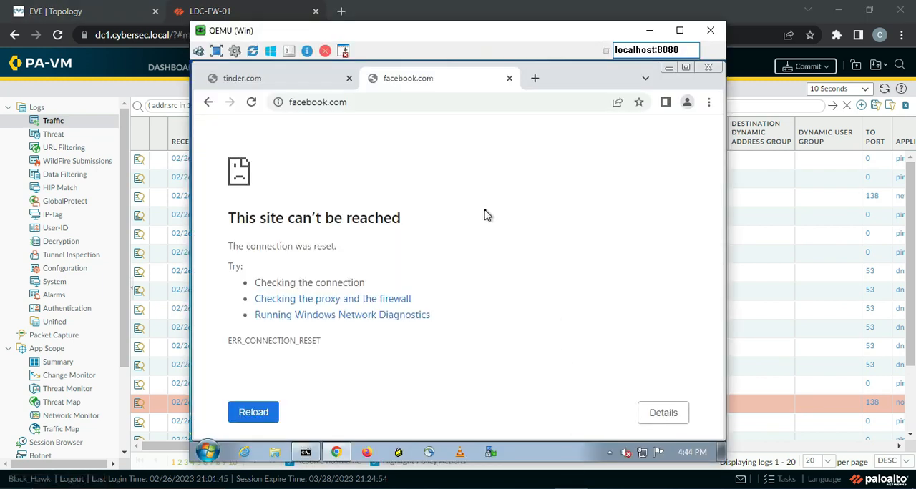
pyautogui.click(509, 78)
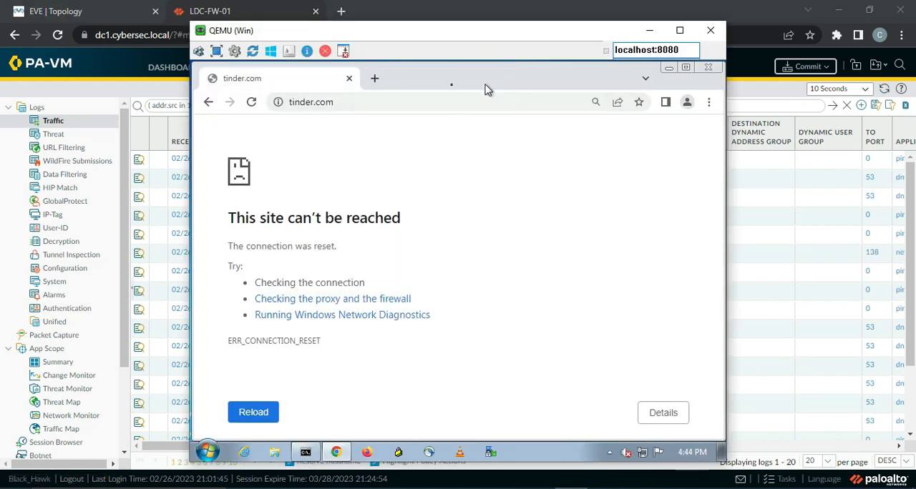
pyautogui.click(708, 101)
pyautogui.click(598, 153)
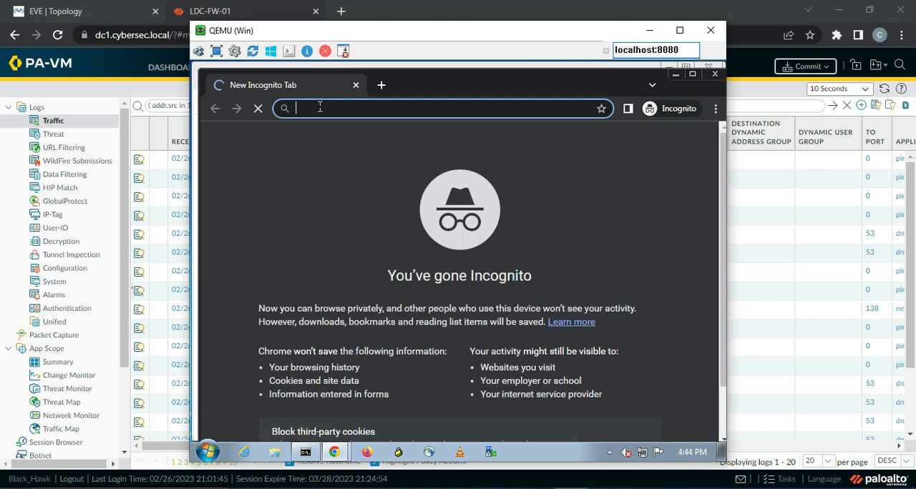
pyautogui.write('https://')
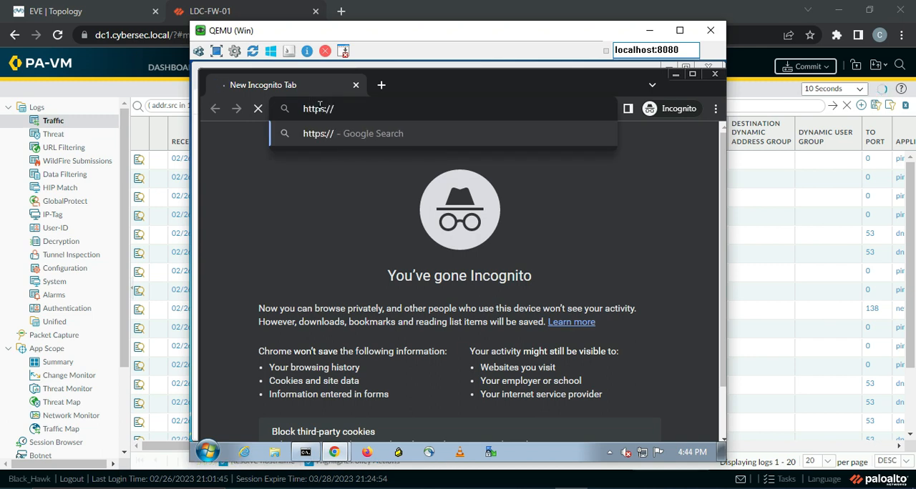
pyautogui.write('tinder.com')
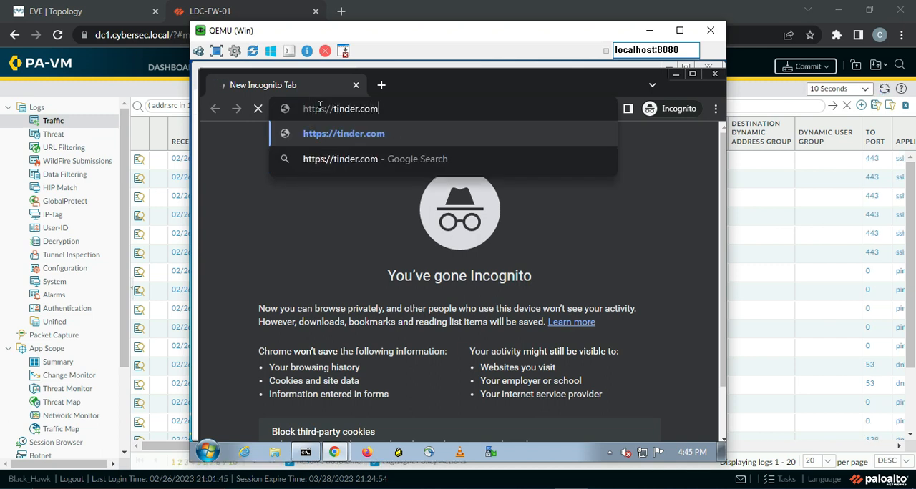
pyautogui.press('Return')
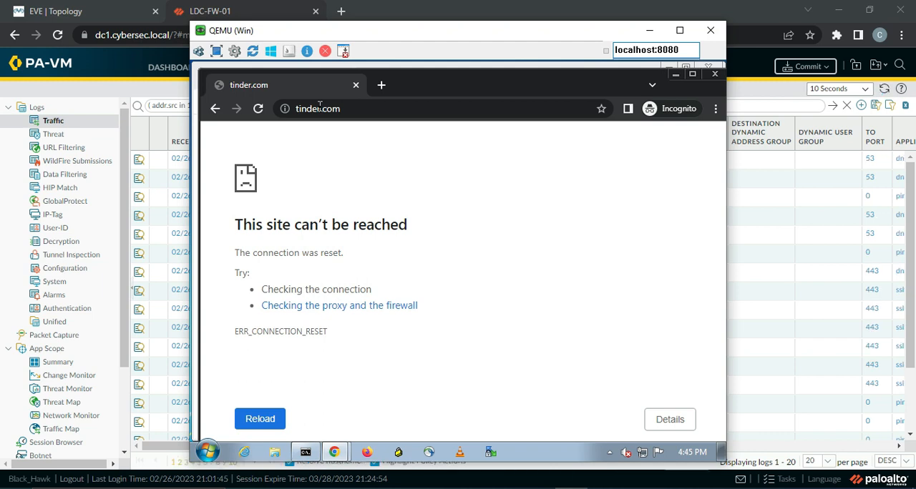
pyautogui.press('F5')
# Return to the firewall and examine the destination, application, action, rule and session end reason of the Traffic log entries.
pyautogui.click(649, 30)
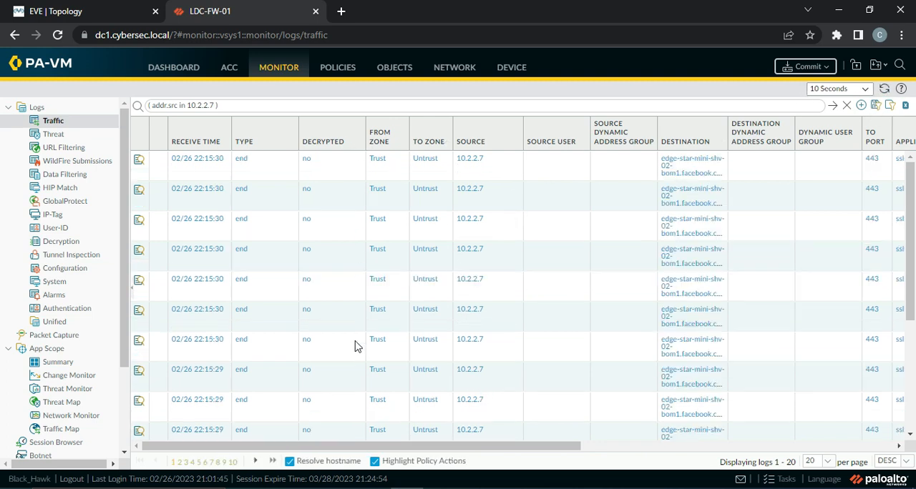
pyautogui.moveTo(395, 447); pyautogui.dragTo(317, 454)
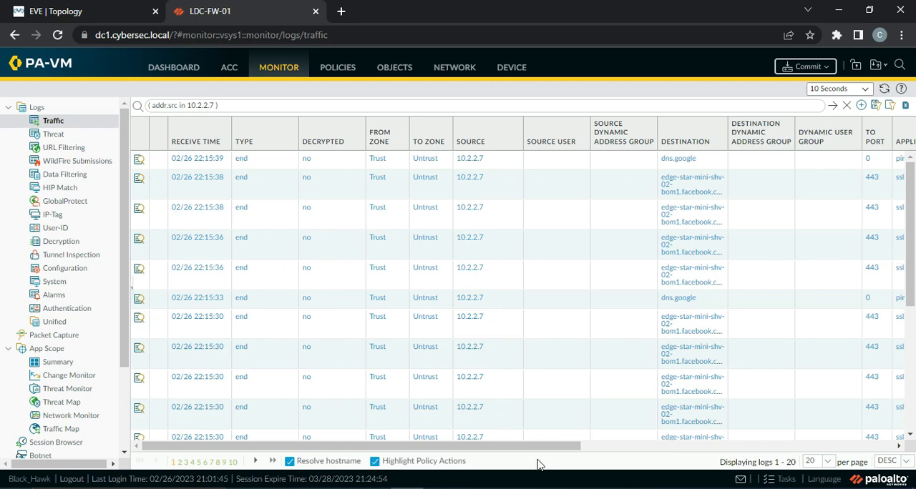
pyautogui.moveTo(513, 447); pyautogui.dragTo(775, 449)
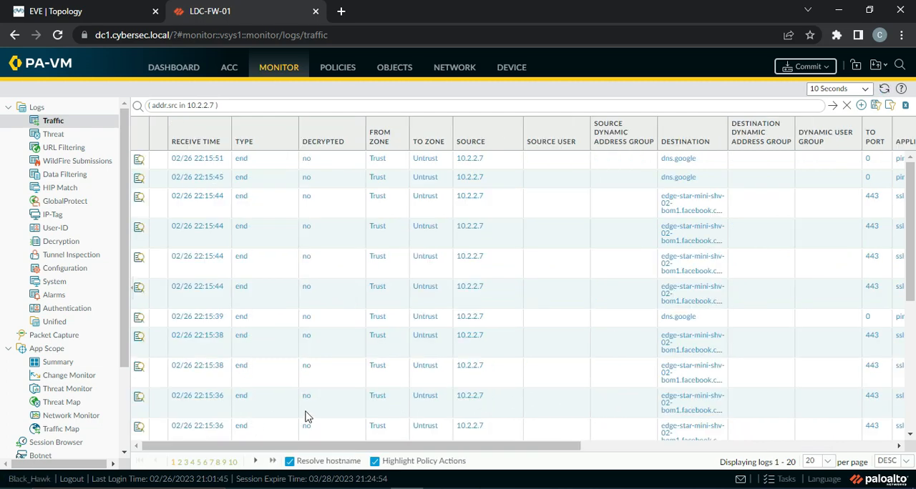
pyautogui.moveTo(541, 446); pyautogui.dragTo(736, 447)
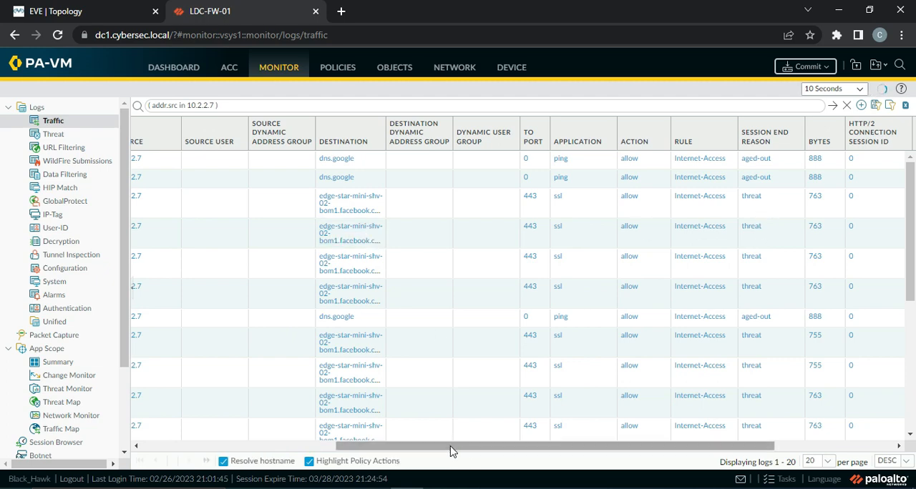
pyautogui.moveTo(452, 446); pyautogui.dragTo(224, 446)
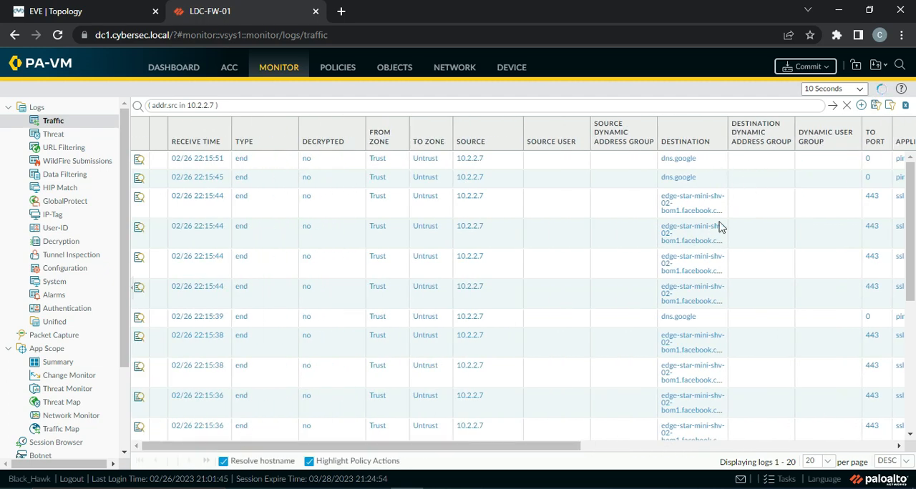
pyautogui.scroll(-3, 694, 299)
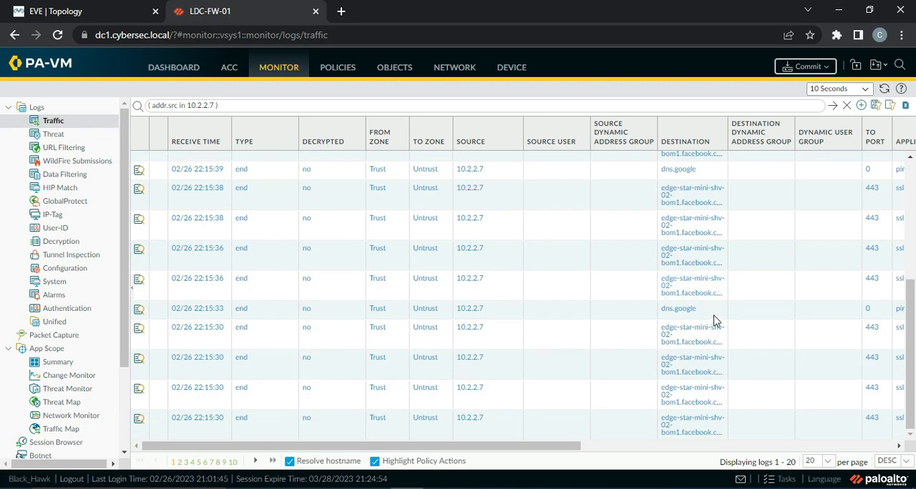
pyautogui.scroll(3, 715, 324)
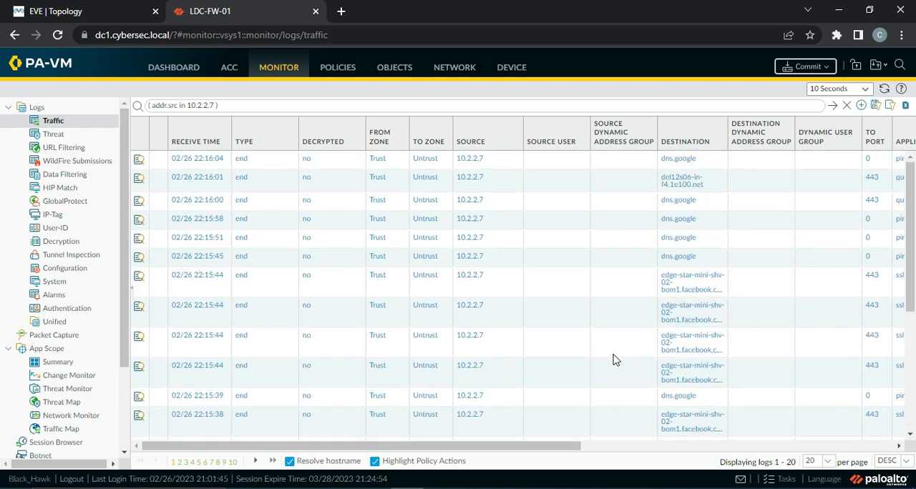
# Recheck the tinder.com page in the virtual machine, and view the Traffic log's action and session end reason columns again.
pyautogui.hotkey('alt', 'Tab')
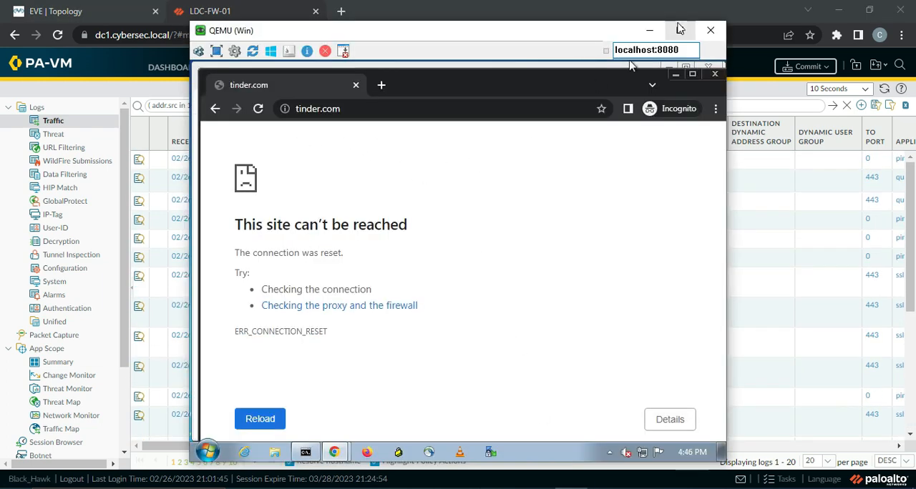
pyautogui.click(650, 32)
pyautogui.moveTo(544, 452); pyautogui.dragTo(733, 448)
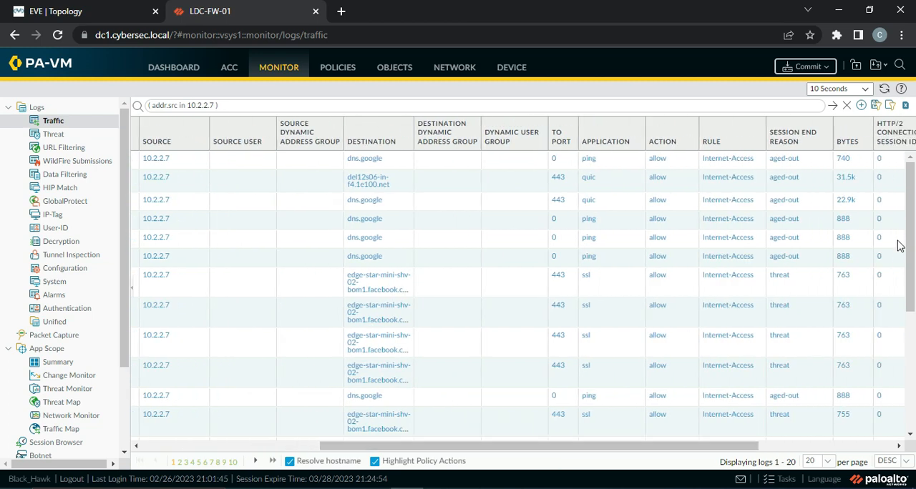
# Look through the Threat log for entries from the Windows client.
pyautogui.click(56, 136)
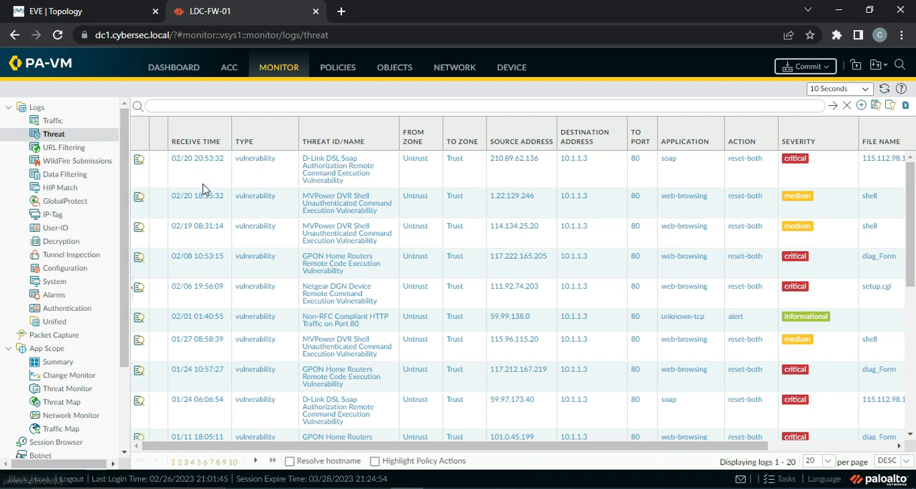
pyautogui.scroll(-5, 215, 303)
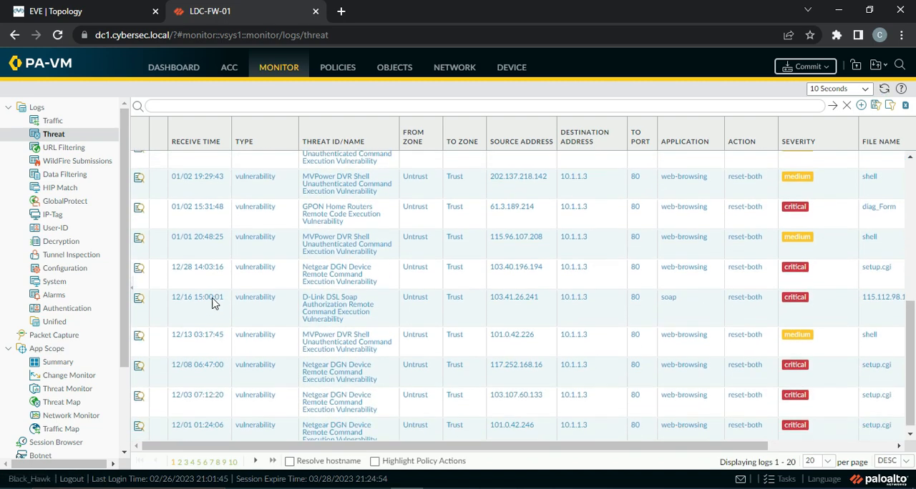
pyautogui.scroll(5, 216, 303)
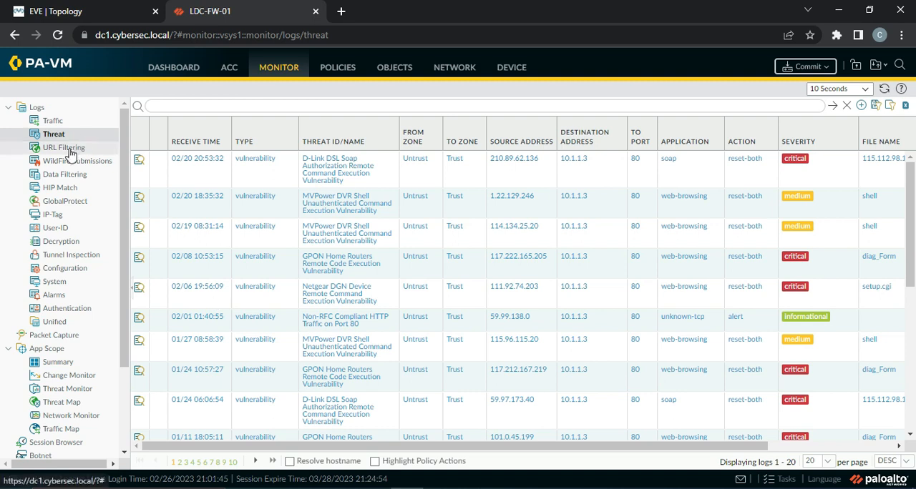
# Examine the category, URL and action of the tinder.com entries in the URL Filtering log.
pyautogui.click(100, 148)
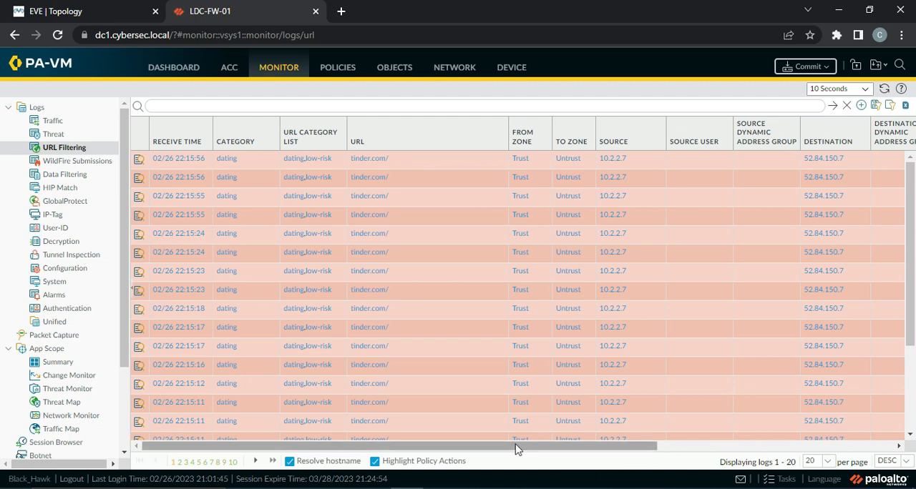
pyautogui.moveTo(477, 450); pyautogui.dragTo(695, 461)
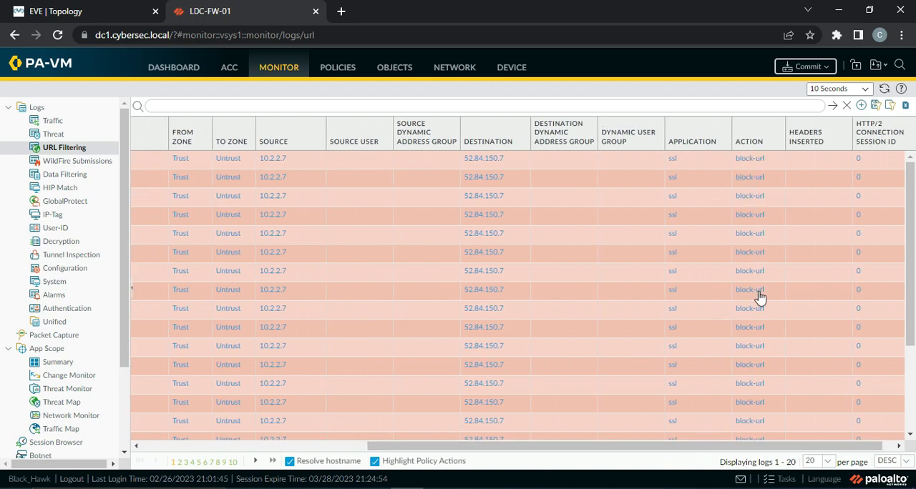
pyautogui.moveTo(757, 442); pyautogui.dragTo(356, 452)
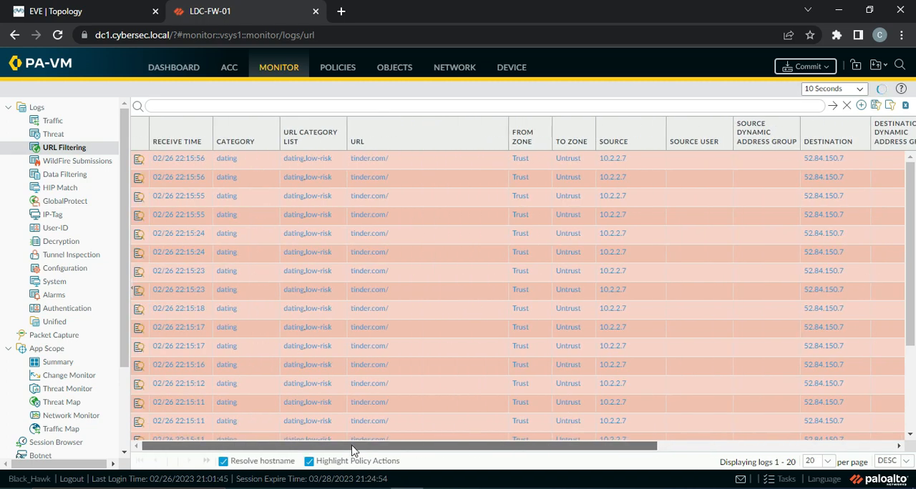
pyautogui.scroll(-3, 332, 339)
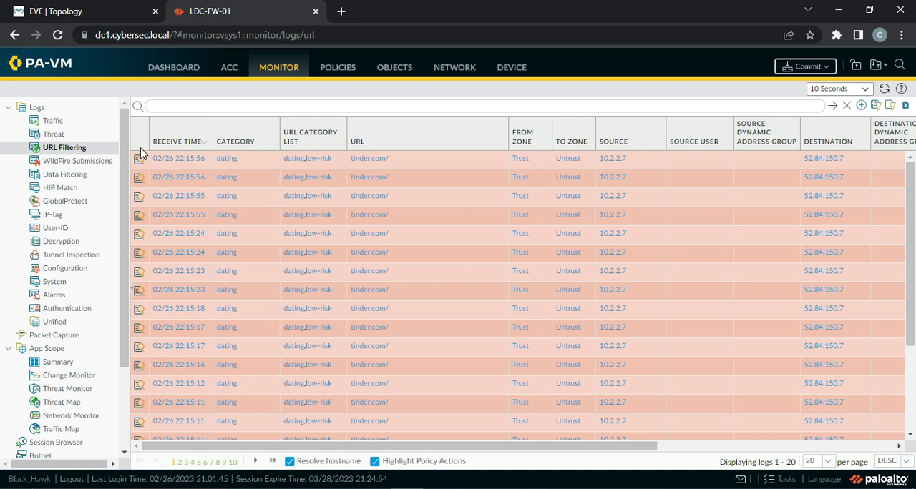
# Look over the Traffic log entries for source 10.2.2.7 again and recheck the tinder.com page in the Windows virtual machine.
pyautogui.click(54, 121)
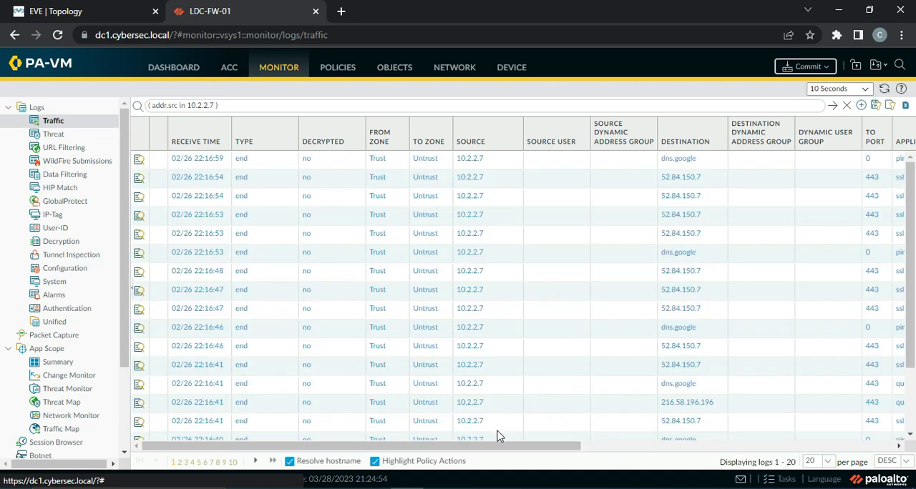
pyautogui.moveTo(501, 445); pyautogui.dragTo(689, 448)
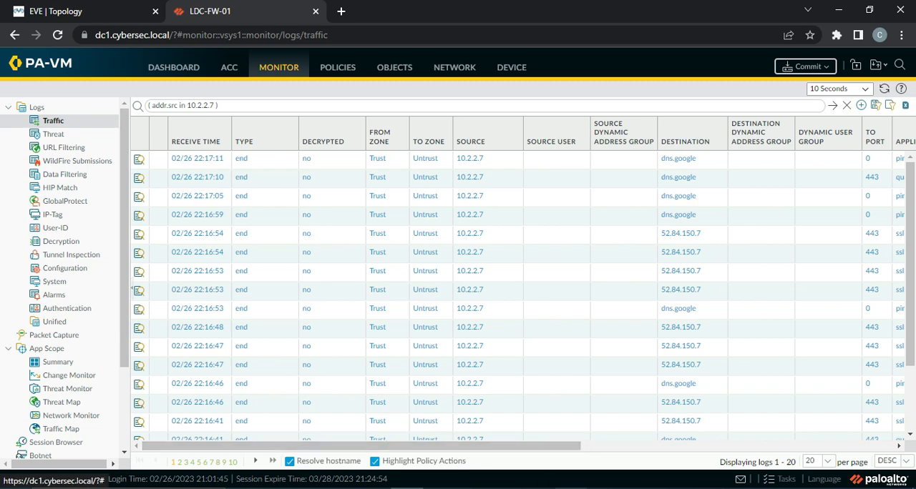
pyautogui.click(570, 488)
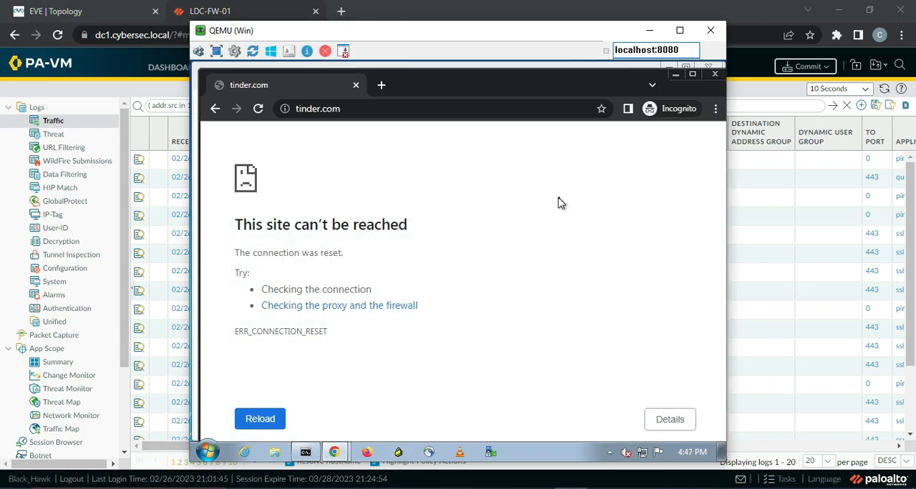
pyautogui.click(649, 30)
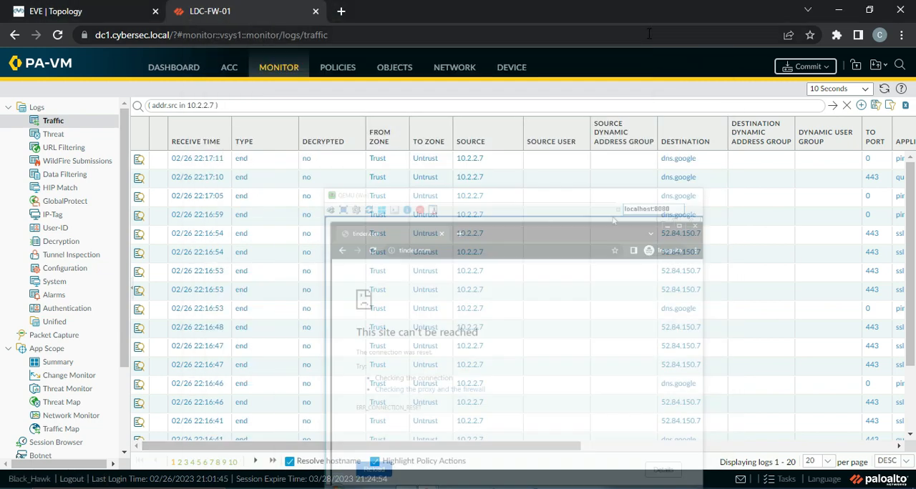
# Review the action, profile and log settings of the Internet-Access security rule, and close it without changes.
pyautogui.click(339, 72)
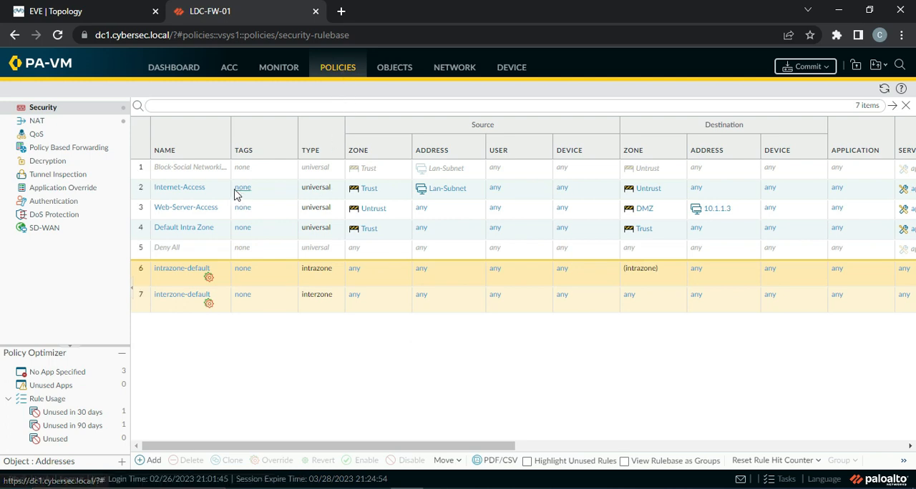
pyautogui.click(175, 194)
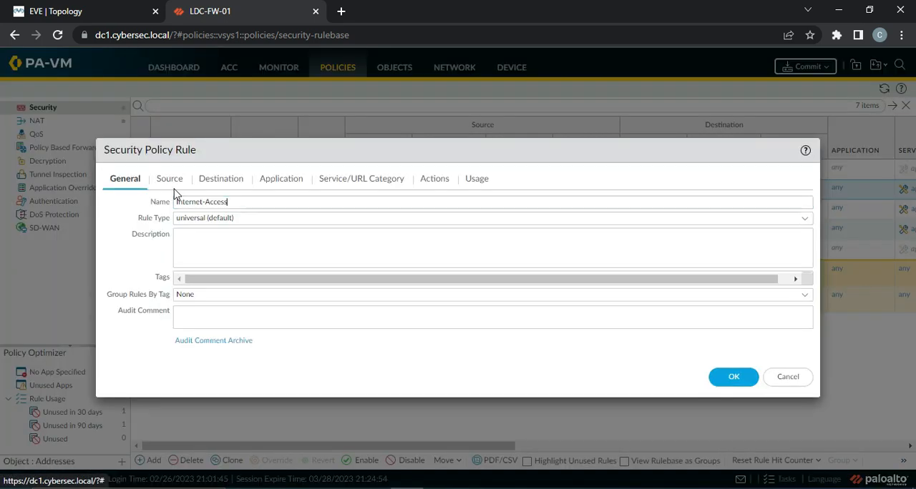
pyautogui.click(437, 182)
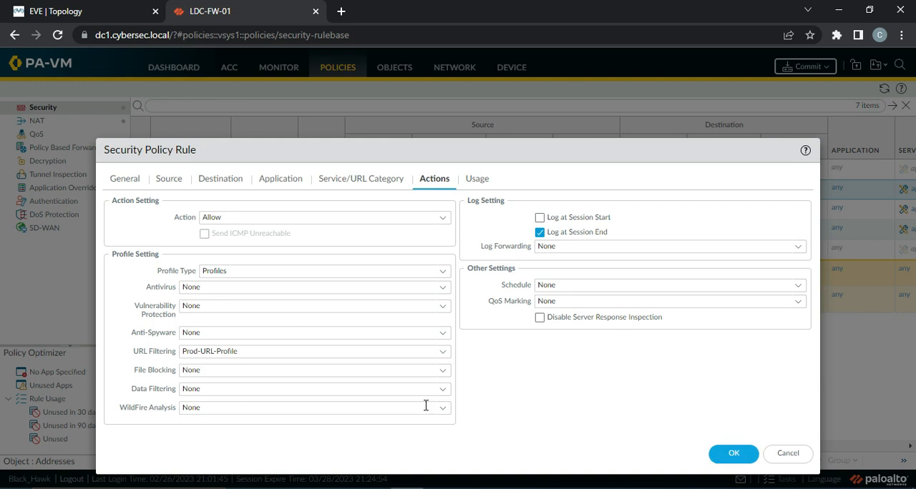
pyautogui.click(788, 454)
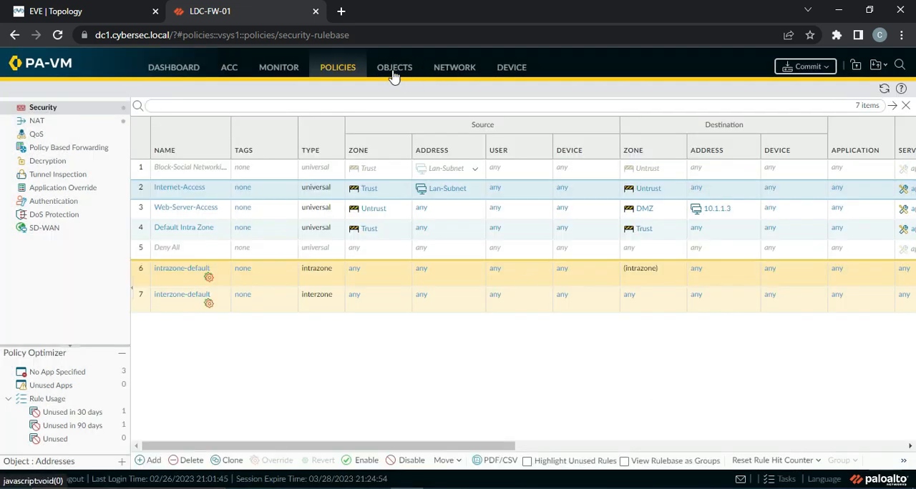
# Start a new antivirus security profile named Prod-Antivirus-Profile with packet capture enabled.
pyautogui.click(393, 70)
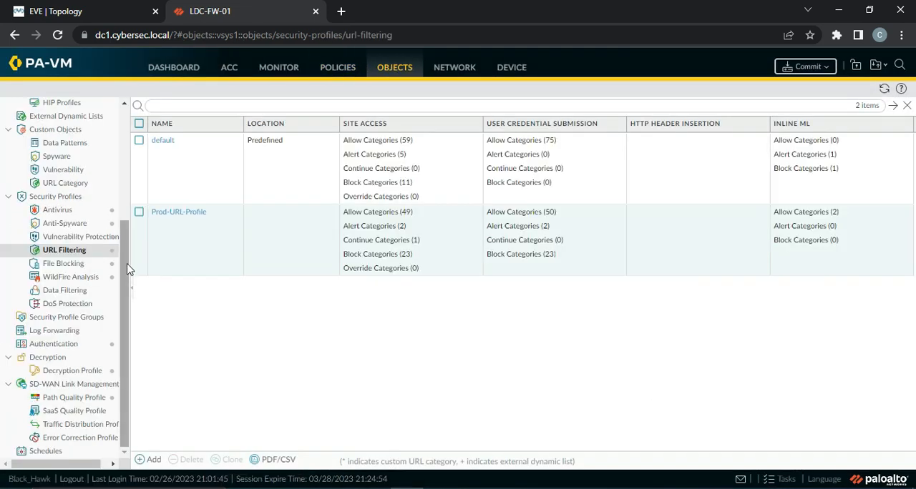
pyautogui.click(76, 214)
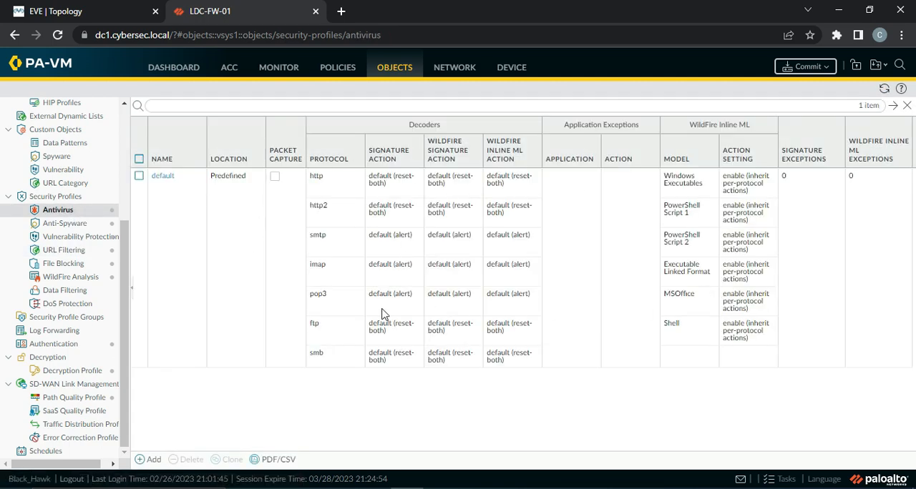
pyautogui.click(152, 458)
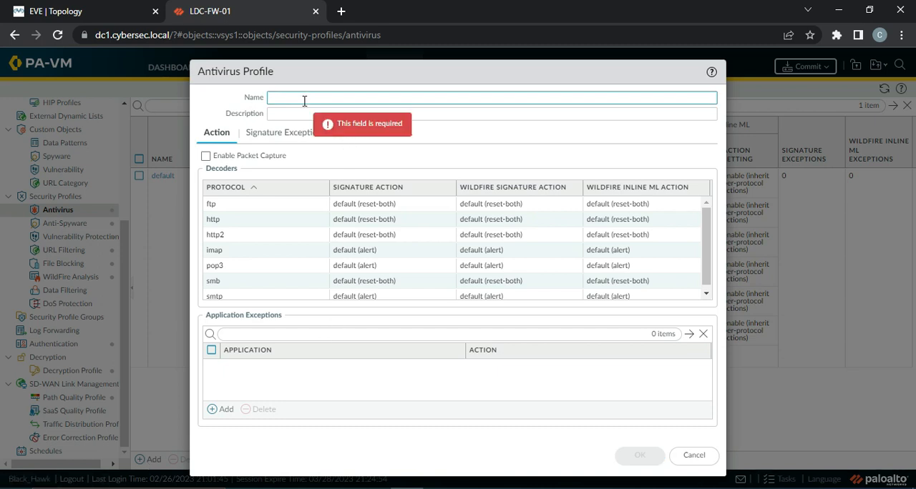
pyautogui.write('Prod-Antivirus-Profile')
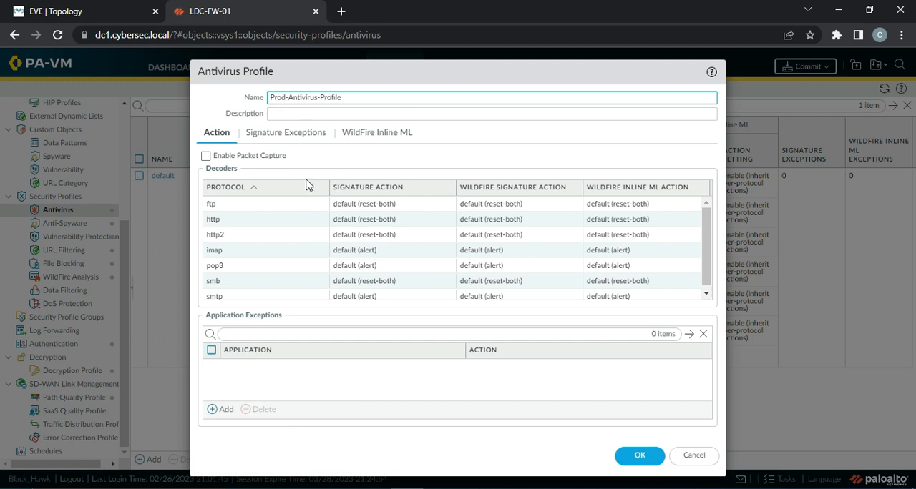
pyautogui.click(206, 156)
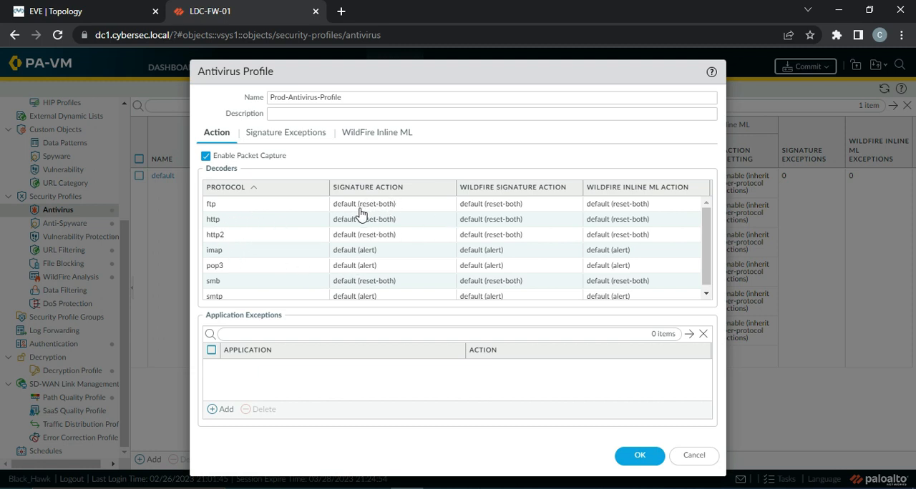
# Set the ftp decoder's signature, WildFire signature and WildFire inline ML actions to reset-both.
pyautogui.click(393, 209)
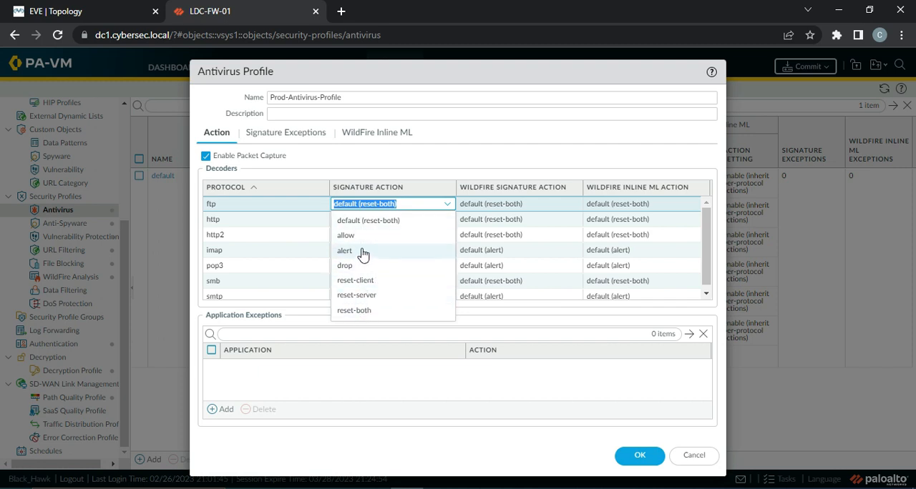
pyautogui.click(370, 312)
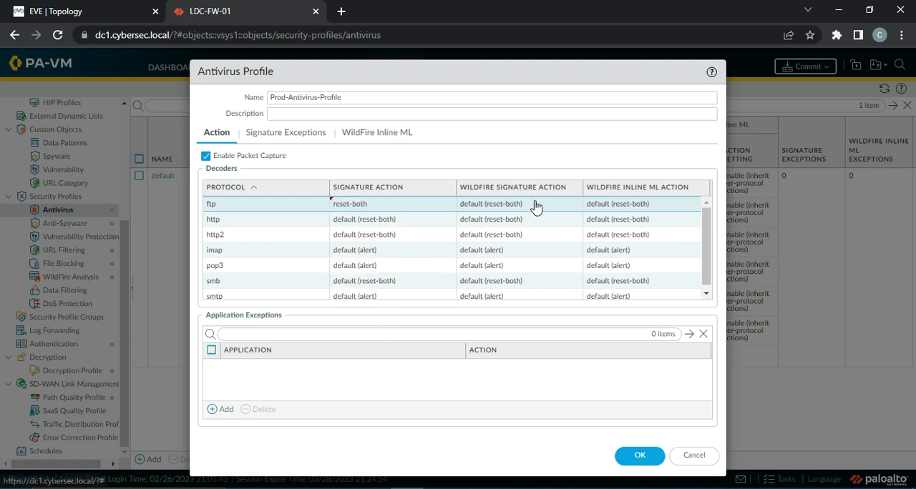
pyautogui.click(536, 205)
pyautogui.click(536, 205)
pyautogui.click(527, 311)
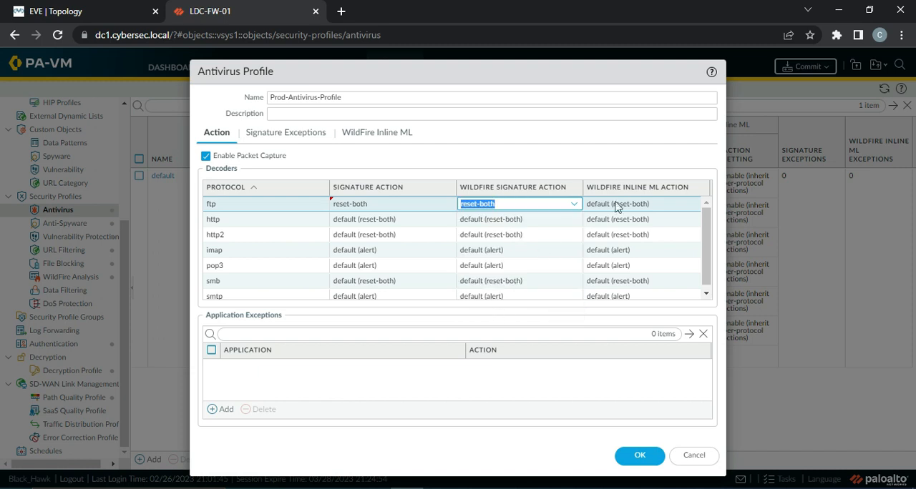
pyautogui.click(626, 206)
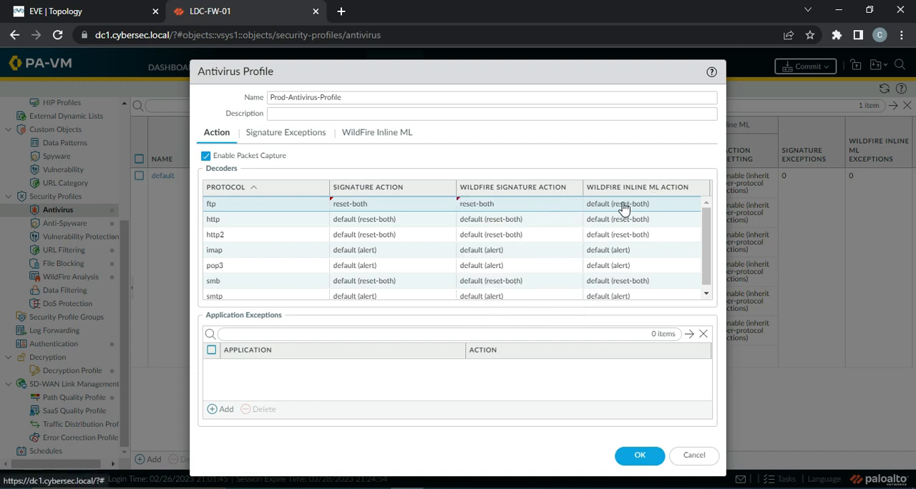
pyautogui.click(628, 208)
pyautogui.click(601, 312)
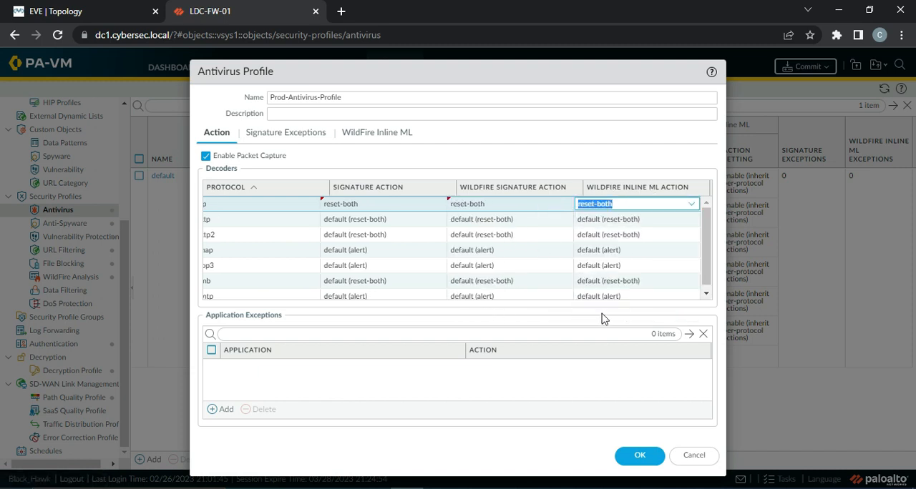
pyautogui.click(705, 254)
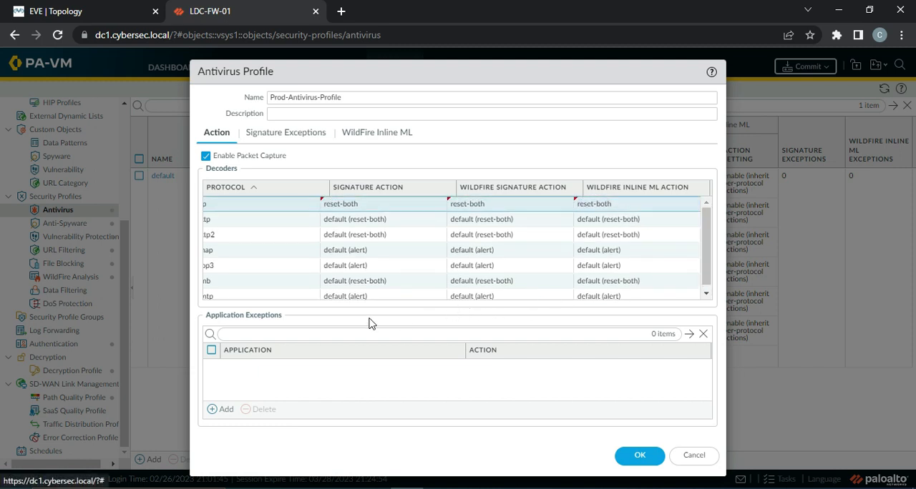
# Widen the Antivirus Profile dialog to show the full protocol names in the decoder table.
pyautogui.click(421, 253)
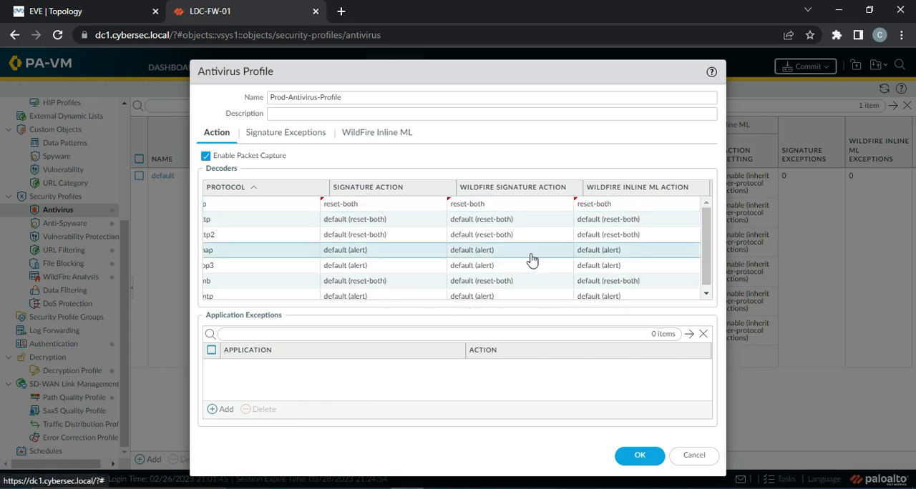
pyautogui.click(256, 224)
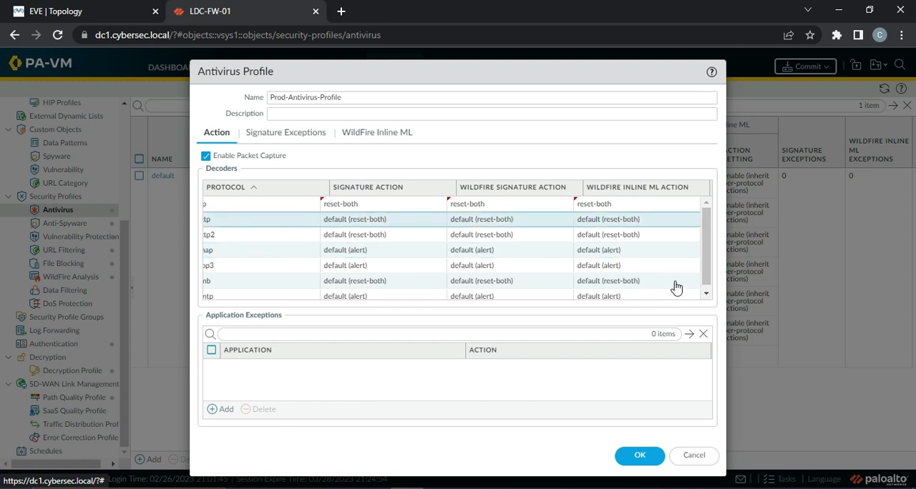
pyautogui.moveTo(706, 253); pyautogui.dragTo(713, 209)
pyautogui.click(308, 250)
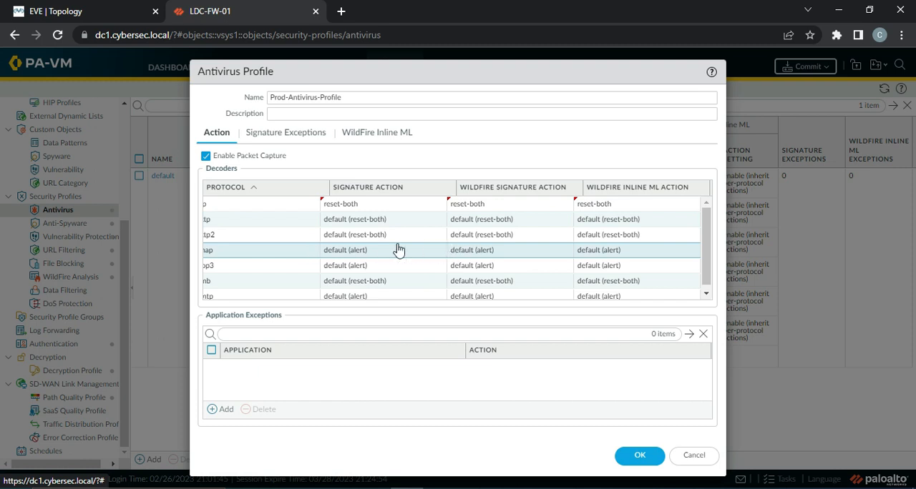
pyautogui.scroll(-1, 257, 246)
pyautogui.scroll(1, 258, 247)
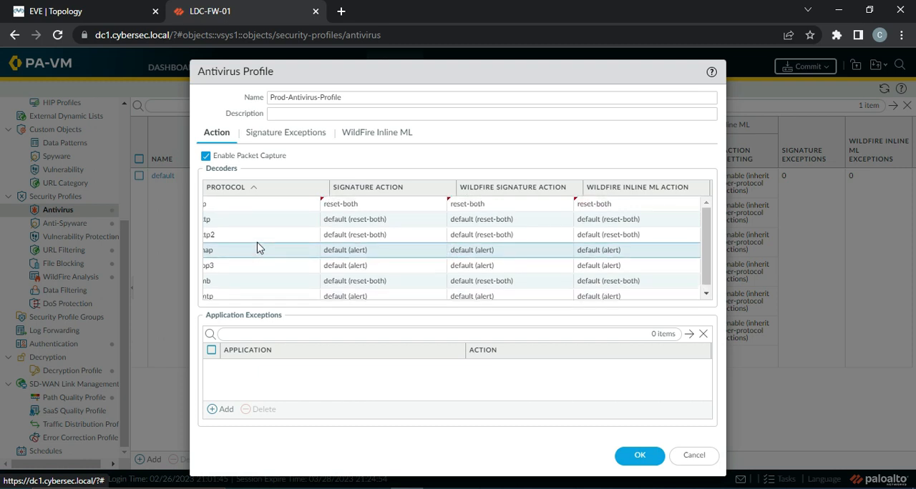
pyautogui.click(219, 224)
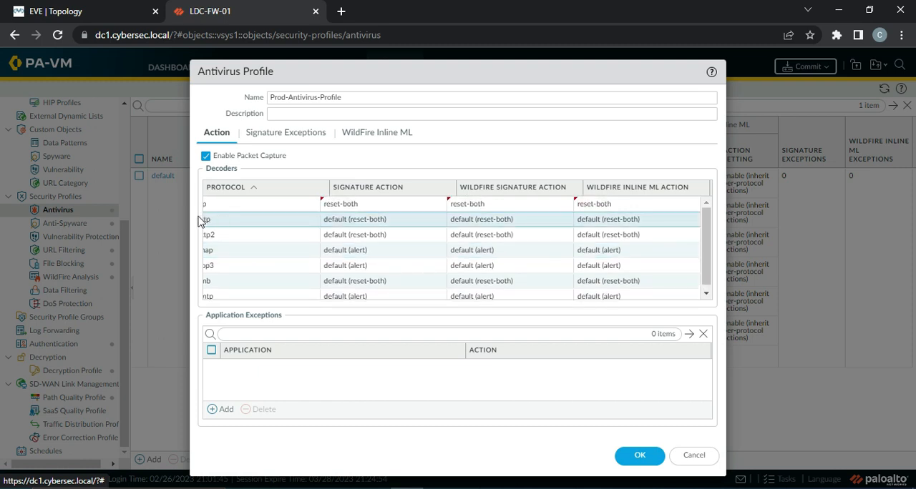
pyautogui.moveTo(190, 216); pyautogui.dragTo(164, 216)
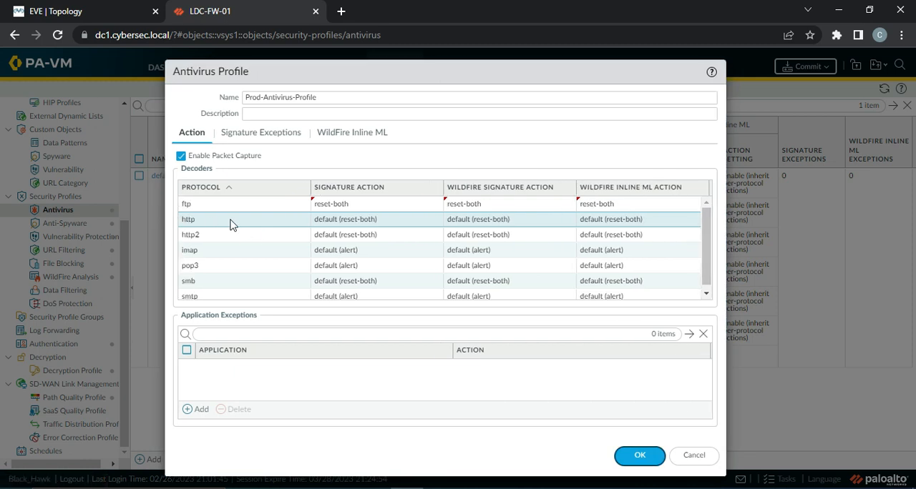
# Set the http decoder's signature, WildFire signature and WildFire inline ML actions to reset-both, and discard the new antivirus profile.
pyautogui.click(374, 221)
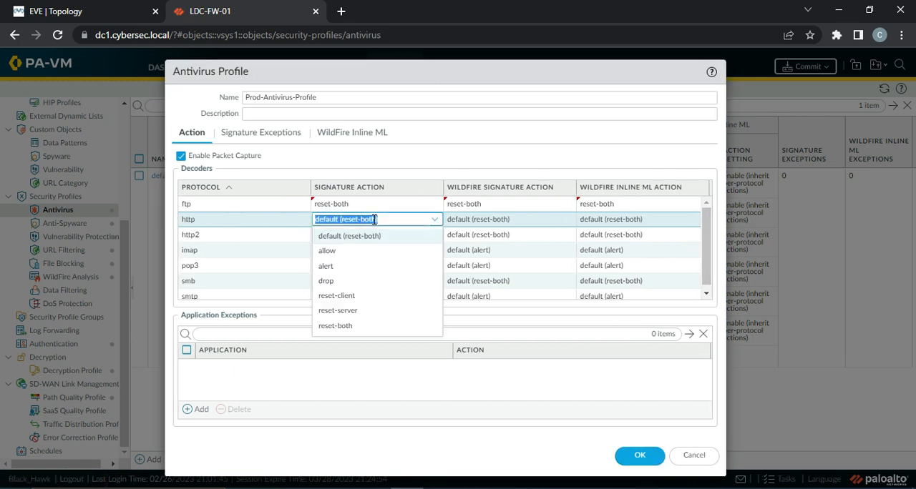
pyautogui.click(336, 326)
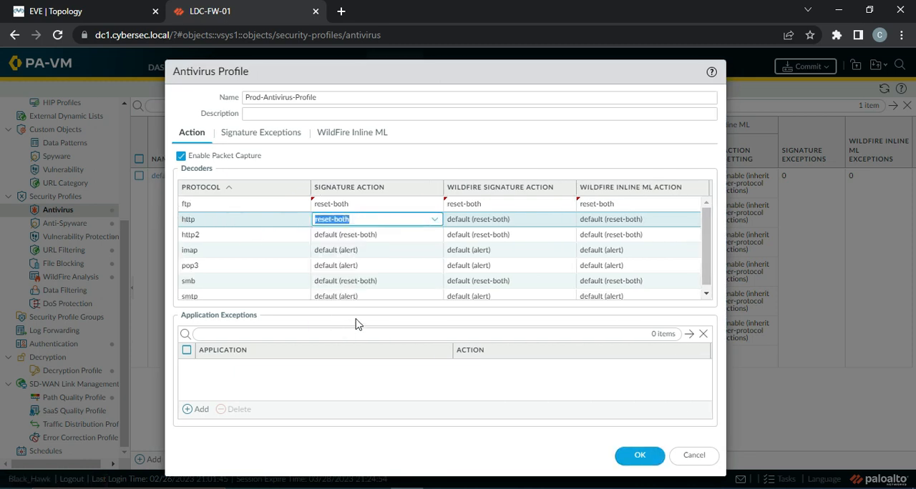
pyautogui.click(501, 220)
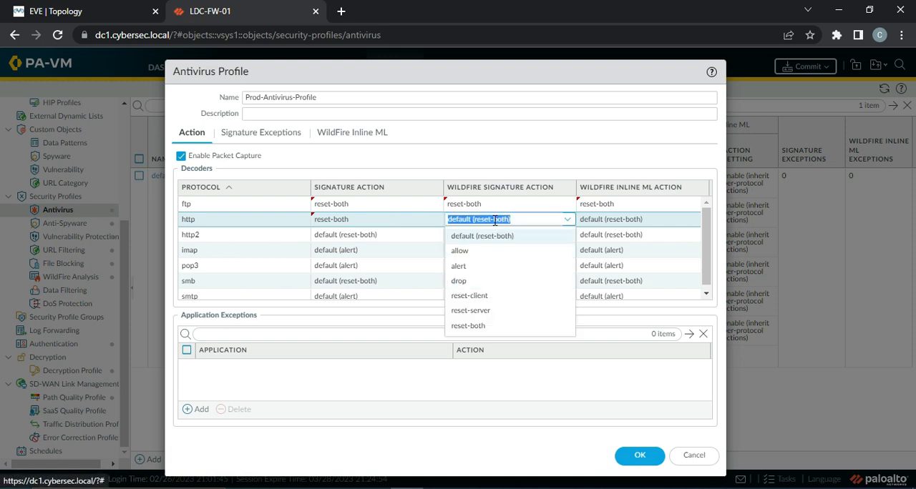
pyautogui.click(465, 327)
pyautogui.click(619, 222)
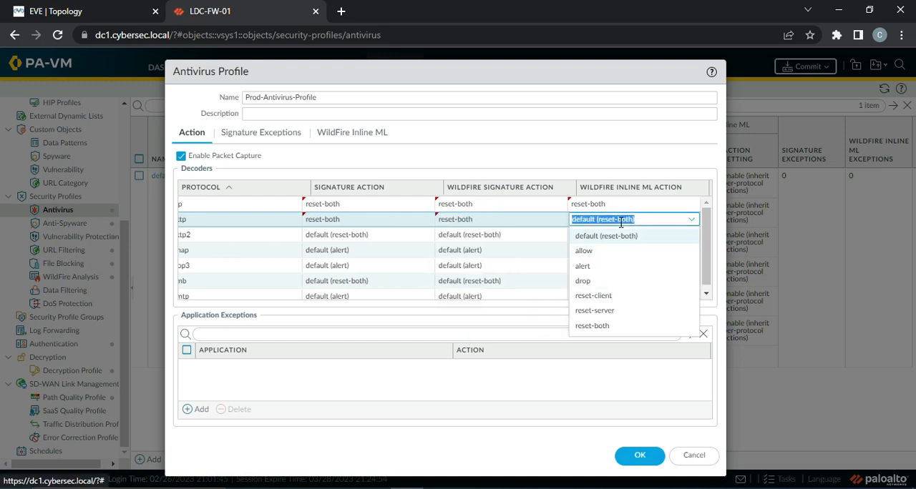
pyautogui.click(599, 327)
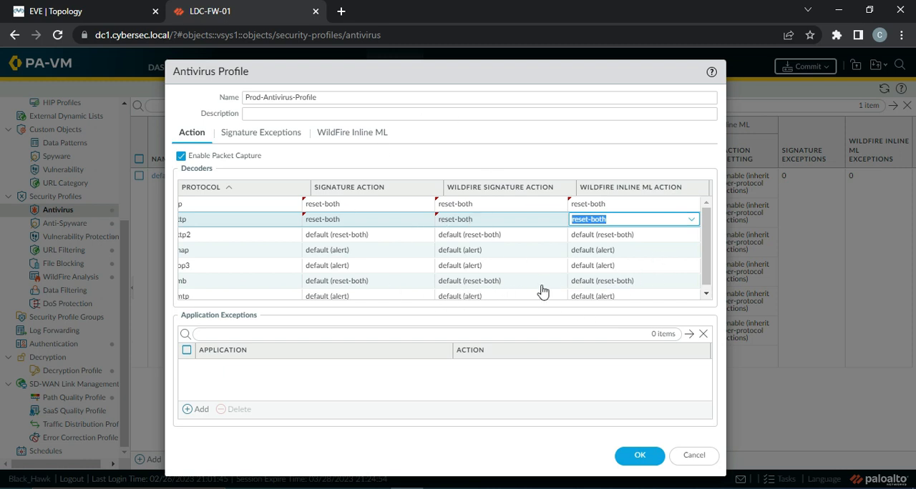
pyautogui.click(701, 461)
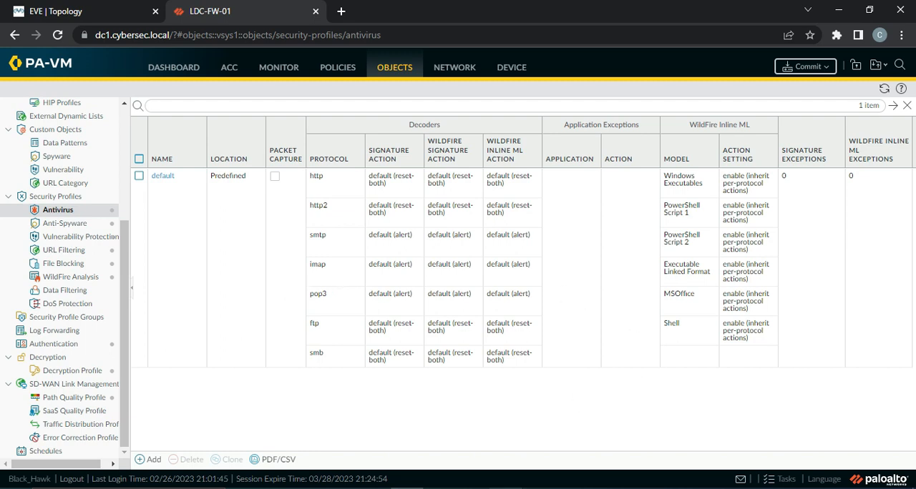
# Switch to Microsoft Whiteboard and, on a blank area, draw two blue vertical lines labelled Client and Server, crossed by a horizontal divider.
pyautogui.click(506, 488)
pyautogui.click(14, 72)
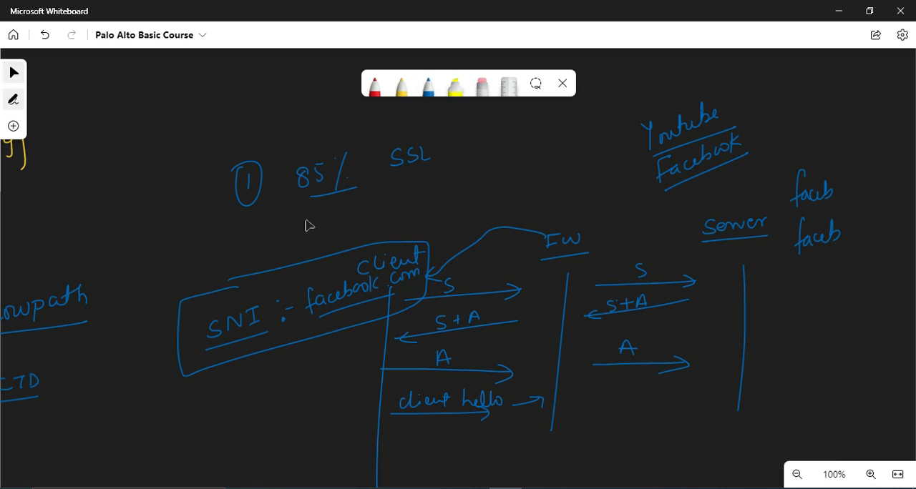
pyautogui.moveTo(822, 303); pyautogui.dragTo(4, 304)
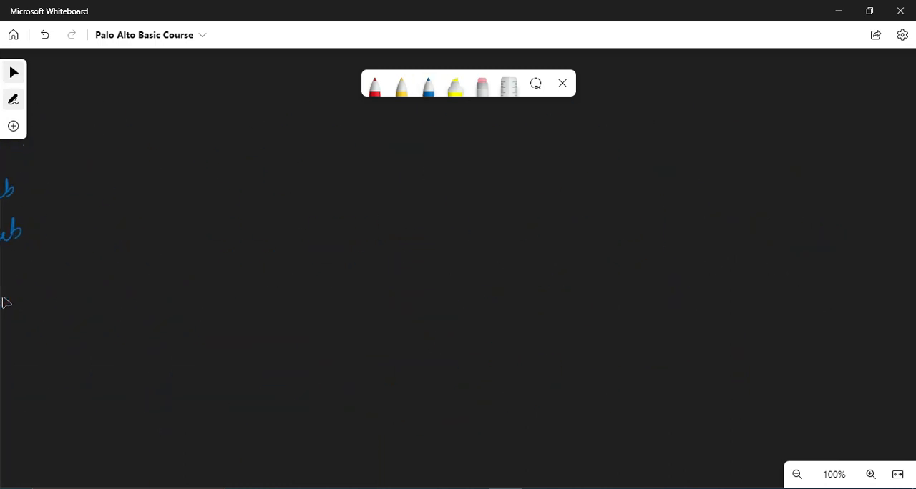
pyautogui.click(428, 86)
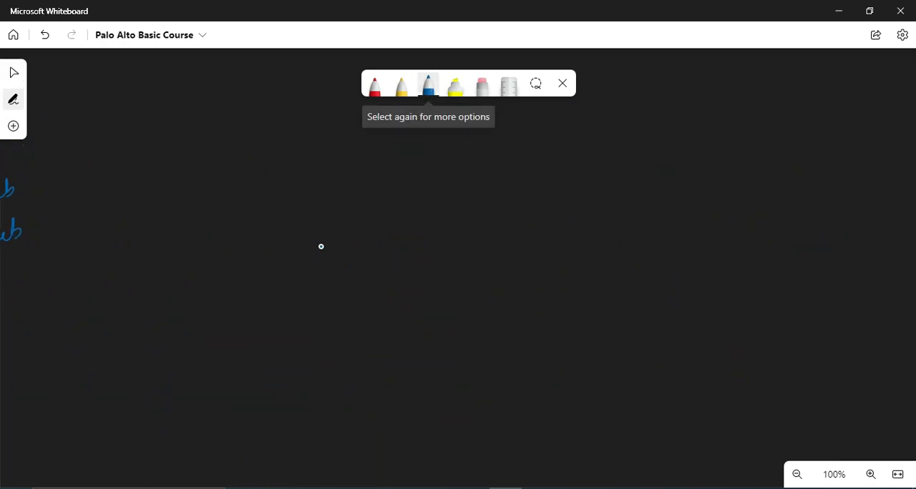
pyautogui.moveTo(254, 169); pyautogui.dragTo(258, 304)
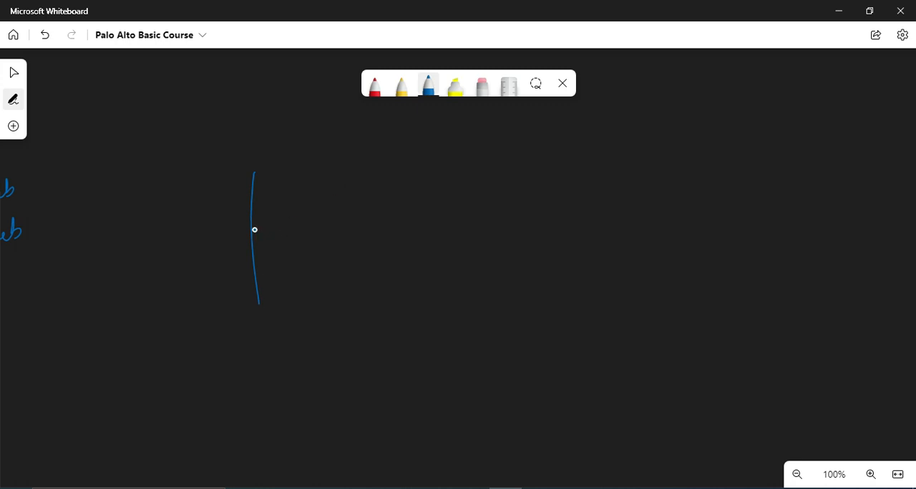
pyautogui.moveTo(220, 230); pyautogui.dragTo(679, 206)
pyautogui.moveTo(557, 150); pyautogui.dragTo(572, 296)
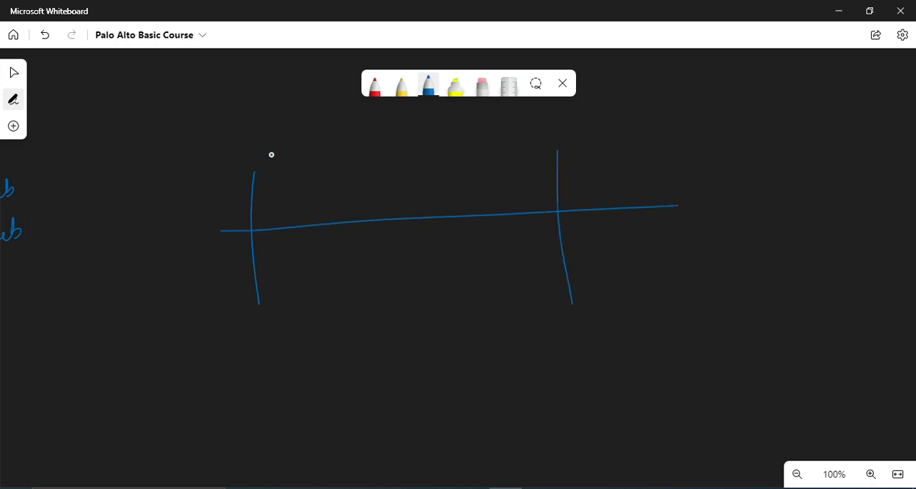
pyautogui.moveTo(230, 161); pyautogui.dragTo(245, 160)
pyautogui.click(247, 142)
pyautogui.moveTo(538, 122); pyautogui.dragTo(559, 127)
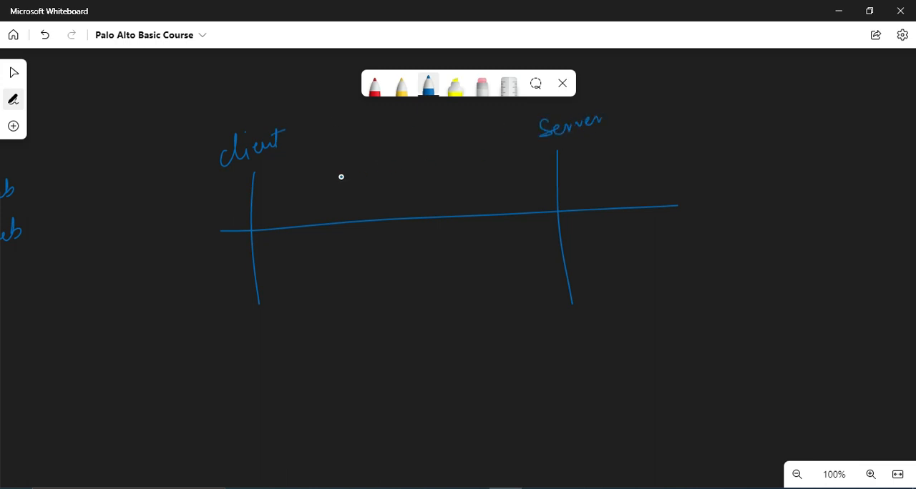
# Draw three alternating arrows above and three below the divider, labelling the two phases connection and SSL.
pyautogui.moveTo(341, 177)
pyautogui.mouseDown()
pyautogui.moveTo(397, 175)
pyautogui.moveTo(356, 185)
pyautogui.moveTo(378, 212)
pyautogui.mouseUp()
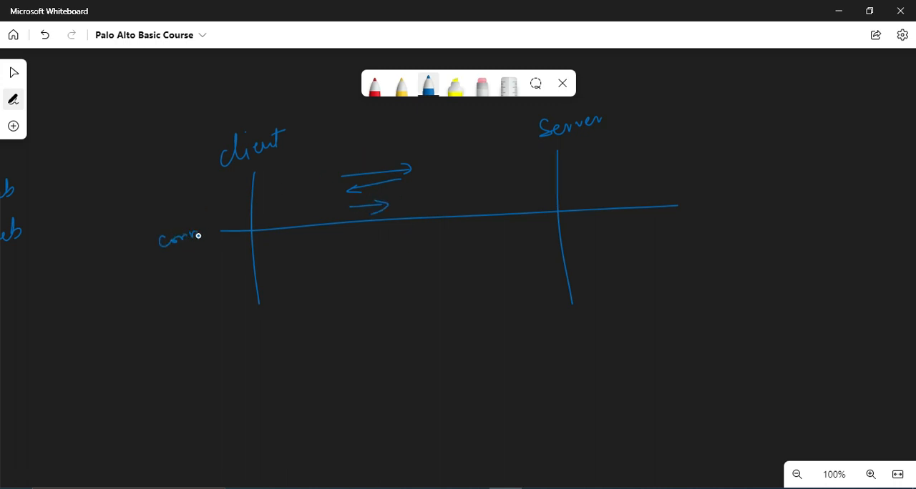
pyautogui.moveTo(211, 223); pyautogui.dragTo(221, 224)
pyautogui.moveTo(377, 262); pyautogui.dragTo(377, 275)
pyautogui.moveTo(354, 298)
pyautogui.mouseDown()
pyautogui.moveTo(397, 294)
pyautogui.moveTo(377, 310)
pyautogui.mouseUp()
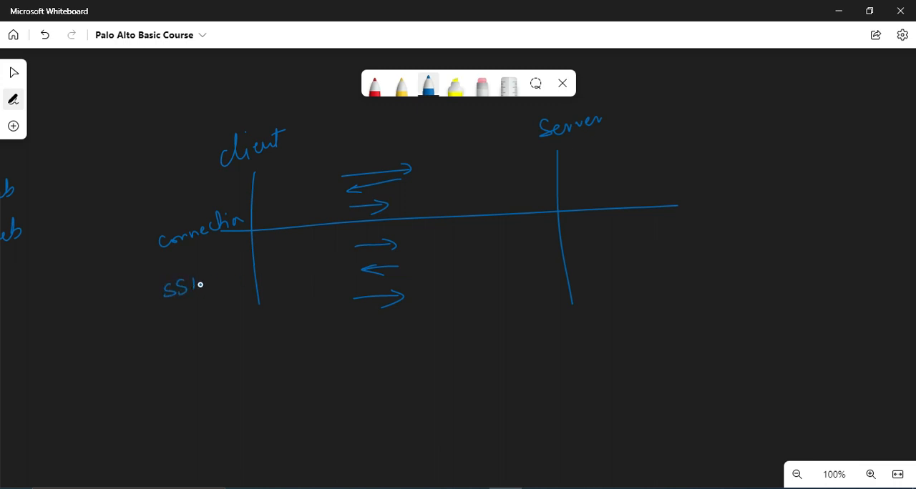
# Extend the client and server lines below a second divider, and add two opposing arrows labelled Encrypted with a small upward arrow beneath.
pyautogui.moveTo(260, 301); pyautogui.dragTo(261, 375)
pyautogui.moveTo(206, 351); pyautogui.dragTo(643, 324)
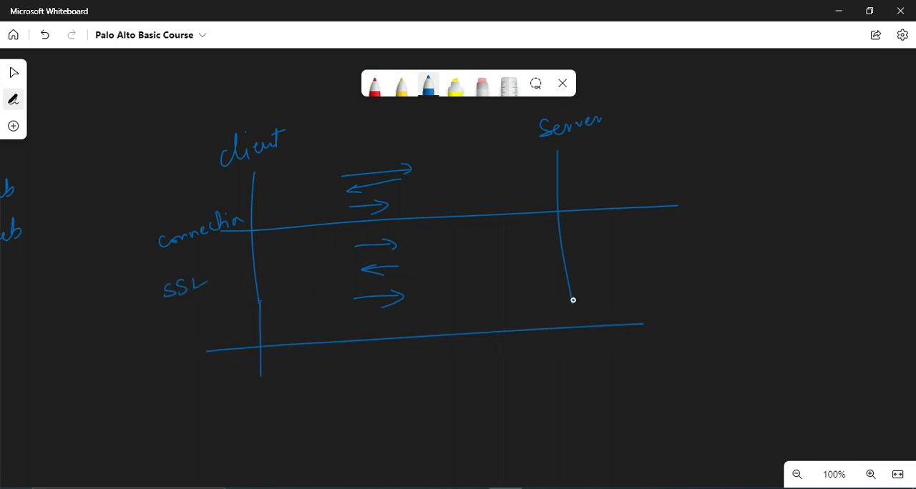
pyautogui.moveTo(573, 299); pyautogui.dragTo(573, 376)
pyautogui.moveTo(299, 369)
pyautogui.mouseDown()
pyautogui.moveTo(429, 359)
pyautogui.moveTo(422, 368)
pyautogui.mouseUp()
pyautogui.moveTo(471, 388)
pyautogui.mouseDown()
pyautogui.moveTo(300, 391)
pyautogui.moveTo(307, 405)
pyautogui.mouseUp()
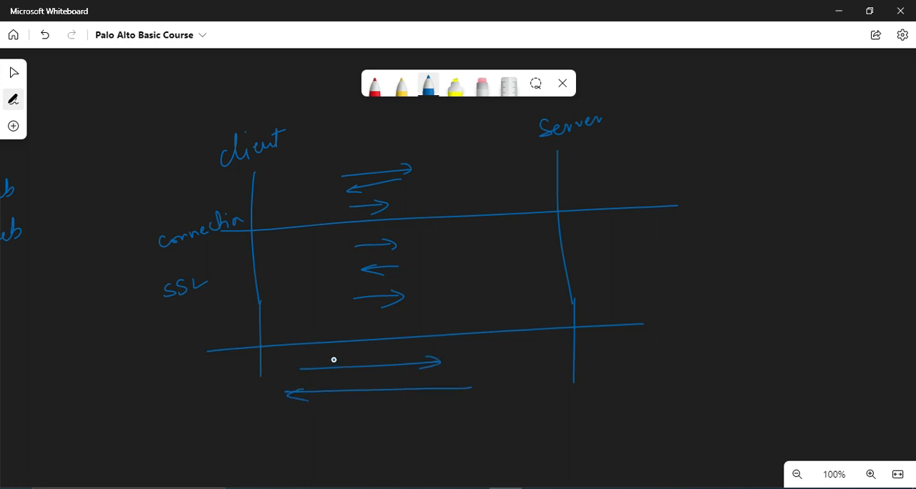
pyautogui.moveTo(330, 352)
pyautogui.mouseDown()
pyautogui.moveTo(333, 364)
pyautogui.moveTo(362, 358)
pyautogui.moveTo(368, 367)
pyautogui.moveTo(383, 349)
pyautogui.moveTo(409, 364)
pyautogui.moveTo(412, 347)
pyautogui.mouseUp()
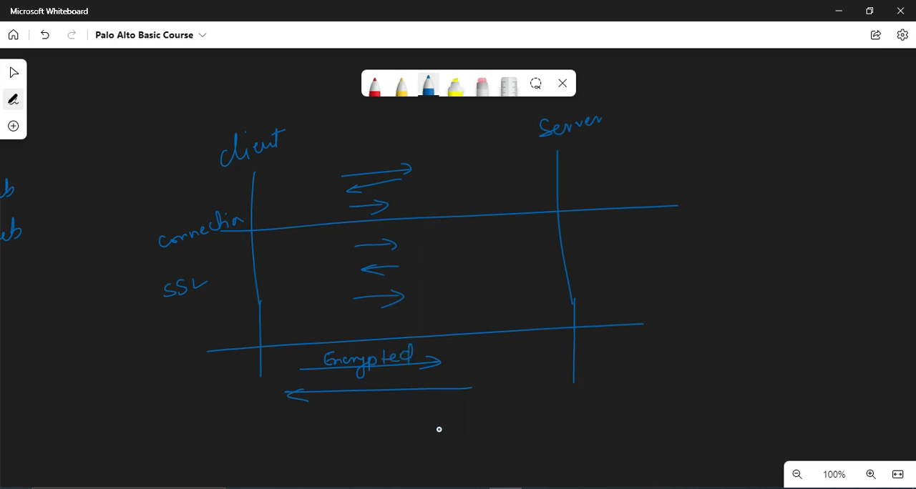
pyautogui.moveTo(404, 426)
pyautogui.mouseDown()
pyautogui.moveTo(401, 403)
pyautogui.moveTo(421, 411)
pyautogui.mouseUp()
# Draw a yellow vertical line labelled FW between client and server, brace the connection and SSL phases, and box the encrypted exchange.
pyautogui.click(403, 86)
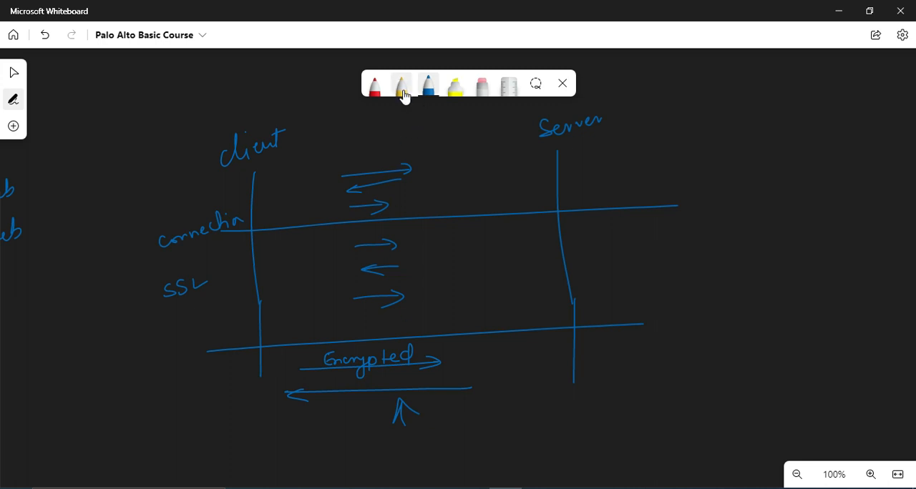
pyautogui.moveTo(430, 105); pyautogui.dragTo(439, 445)
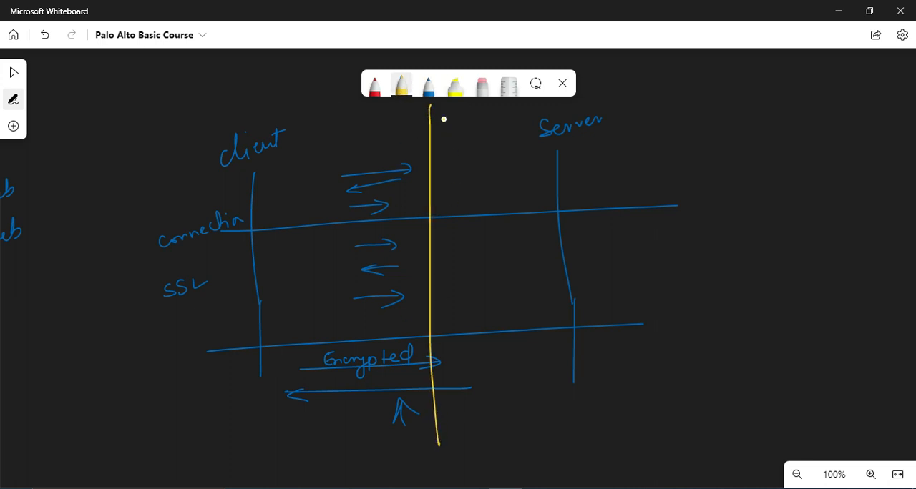
pyautogui.moveTo(450, 115)
pyautogui.mouseDown()
pyautogui.moveTo(441, 116)
pyautogui.moveTo(439, 135)
pyautogui.mouseUp()
pyautogui.moveTo(440, 127)
pyautogui.mouseDown()
pyautogui.moveTo(468, 118)
pyautogui.moveTo(471, 132)
pyautogui.mouseUp()
pyautogui.moveTo(504, 155)
pyautogui.mouseDown()
pyautogui.moveTo(528, 219)
pyautogui.moveTo(504, 350)
pyautogui.mouseUp()
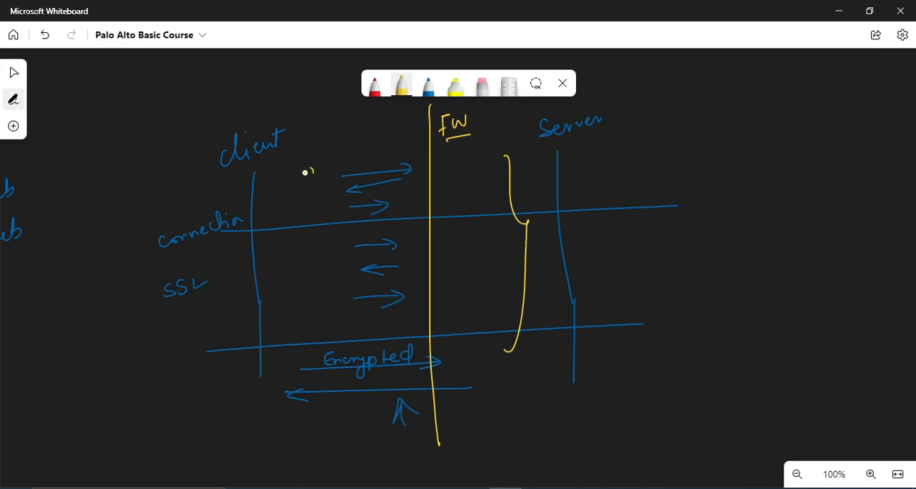
pyautogui.moveTo(312, 169)
pyautogui.mouseDown()
pyautogui.moveTo(309, 351)
pyautogui.moveTo(262, 462)
pyautogui.moveTo(578, 379)
pyautogui.moveTo(324, 362)
pyautogui.mouseUp()
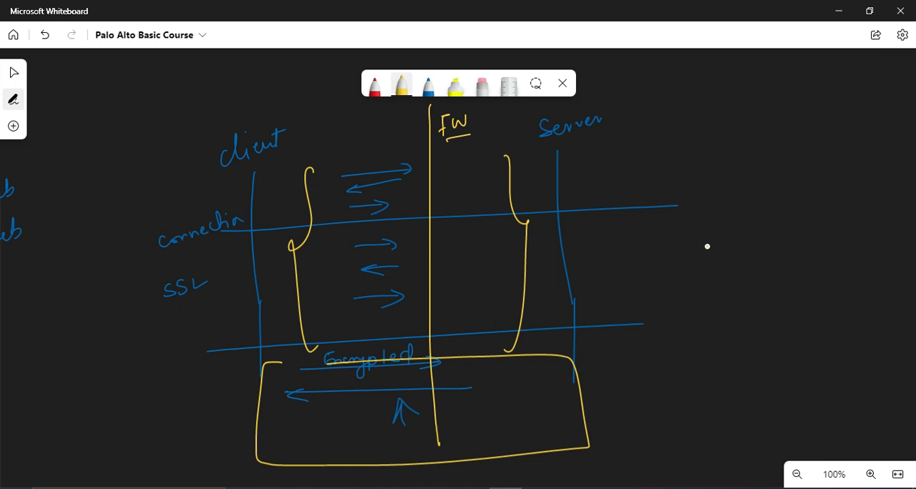
pyautogui.moveTo(715, 140)
pyautogui.mouseDown()
pyautogui.moveTo(705, 156)
pyautogui.moveTo(748, 144)
pyautogui.mouseUp()
pyautogui.moveTo(701, 168)
pyautogui.mouseDown()
pyautogui.moveTo(713, 116)
pyautogui.moveTo(698, 171)
pyautogui.mouseUp()
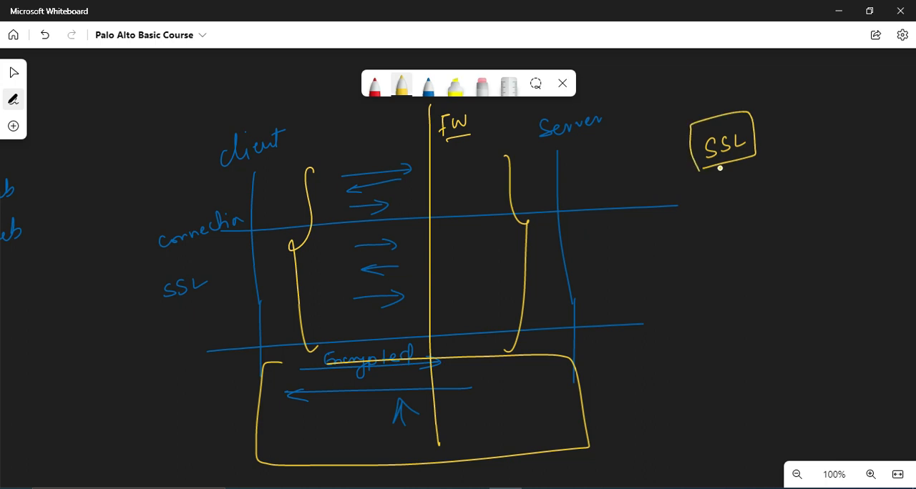
pyautogui.moveTo(691, 234)
pyautogui.mouseDown()
pyautogui.moveTo(690, 259)
pyautogui.moveTo(701, 254)
pyautogui.mouseUp()
pyautogui.moveTo(691, 245); pyautogui.dragTo(719, 231)
pyautogui.moveTo(713, 232)
pyautogui.mouseDown()
pyautogui.moveTo(711, 247)
pyautogui.moveTo(731, 226)
pyautogui.mouseUp()
pyautogui.moveTo(726, 226)
pyautogui.mouseDown()
pyautogui.moveTo(724, 246)
pyautogui.moveTo(734, 243)
pyautogui.mouseUp()
pyautogui.moveTo(736, 224); pyautogui.dragTo(770, 232)
pyautogui.moveTo(780, 203); pyautogui.dragTo(778, 230)
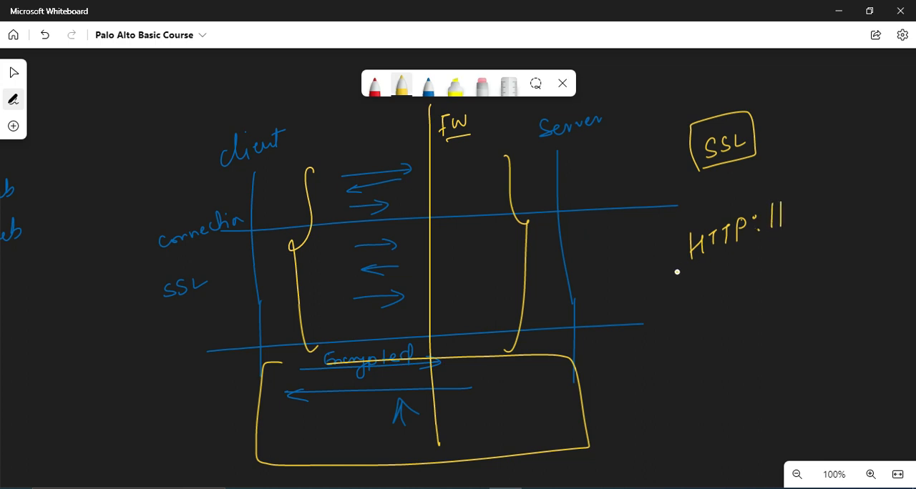
pyautogui.moveTo(677, 271); pyautogui.dragTo(784, 226)
pyautogui.moveTo(662, 327); pyautogui.dragTo(661, 345)
pyautogui.moveTo(671, 323); pyautogui.dragTo(670, 342)
pyautogui.moveTo(662, 335); pyautogui.dragTo(687, 320)
pyautogui.moveTo(681, 322)
pyautogui.mouseDown()
pyautogui.moveTo(680, 338)
pyautogui.moveTo(700, 315)
pyautogui.mouseUp()
pyautogui.moveTo(694, 316)
pyautogui.mouseDown()
pyautogui.moveTo(693, 333)
pyautogui.moveTo(705, 323)
pyautogui.mouseUp()
pyautogui.moveTo(725, 304)
pyautogui.mouseDown()
pyautogui.moveTo(717, 322)
pyautogui.moveTo(747, 317)
pyautogui.mouseUp()
pyautogui.moveTo(757, 293); pyautogui.dragTo(754, 316)
pyautogui.moveTo(660, 361); pyautogui.dragTo(754, 320)
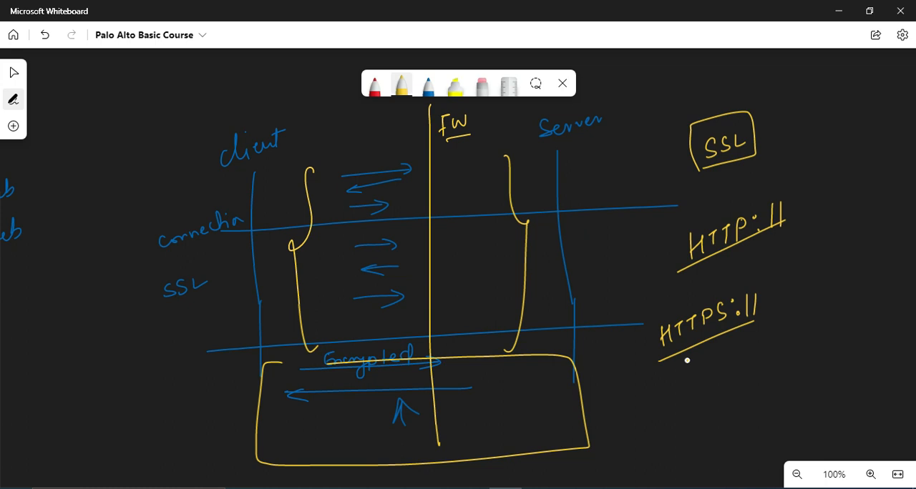
# On a blank area beside the notes, draw a yellow box labelled FW with a link line ending in a small circle.
pyautogui.click(13, 73)
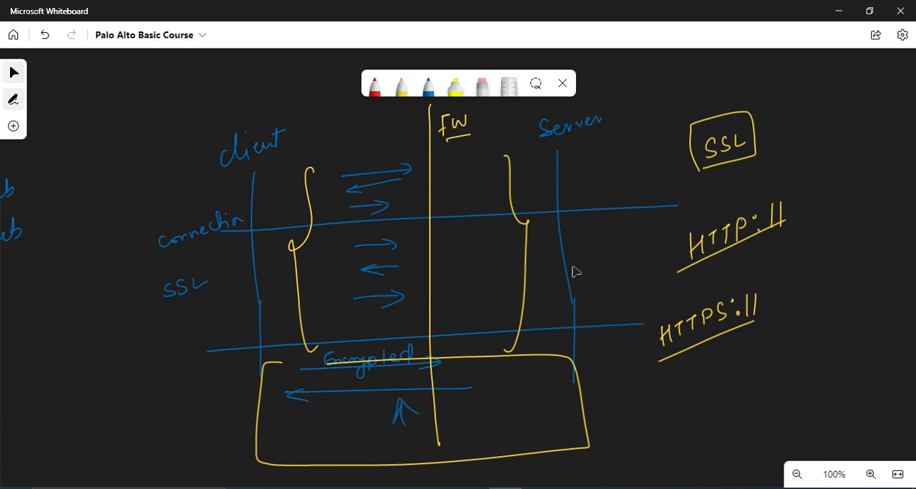
pyautogui.moveTo(771, 377); pyautogui.dragTo(370, 378)
pyautogui.moveTo(680, 350); pyautogui.dragTo(409, 352)
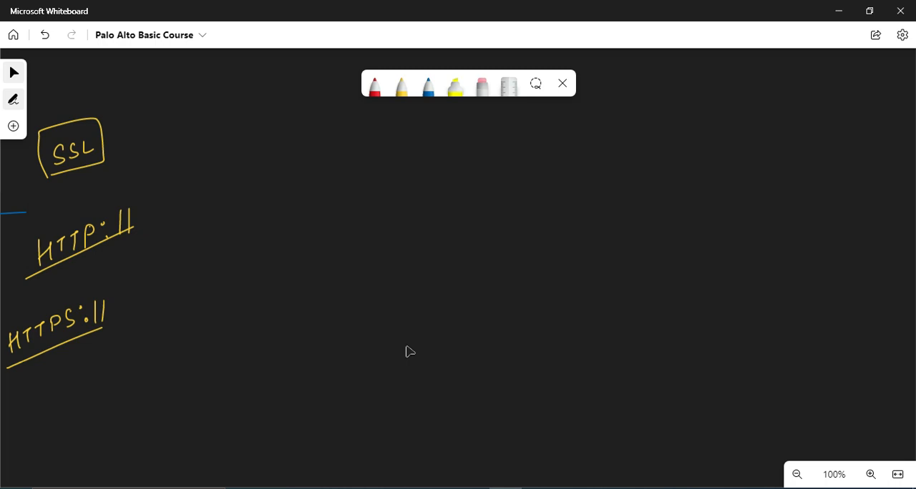
pyautogui.click(405, 87)
pyautogui.moveTo(455, 183)
pyautogui.mouseDown()
pyautogui.moveTo(555, 178)
pyautogui.moveTo(458, 219)
pyautogui.moveTo(558, 179)
pyautogui.mouseUp()
pyautogui.moveTo(490, 203); pyautogui.dragTo(505, 203)
pyautogui.moveTo(485, 205)
pyautogui.mouseDown()
pyautogui.moveTo(485, 226)
pyautogui.moveTo(502, 213)
pyautogui.mouseUp()
pyautogui.moveTo(509, 208); pyautogui.dragTo(532, 207)
pyautogui.moveTo(336, 212); pyautogui.dragTo(449, 205)
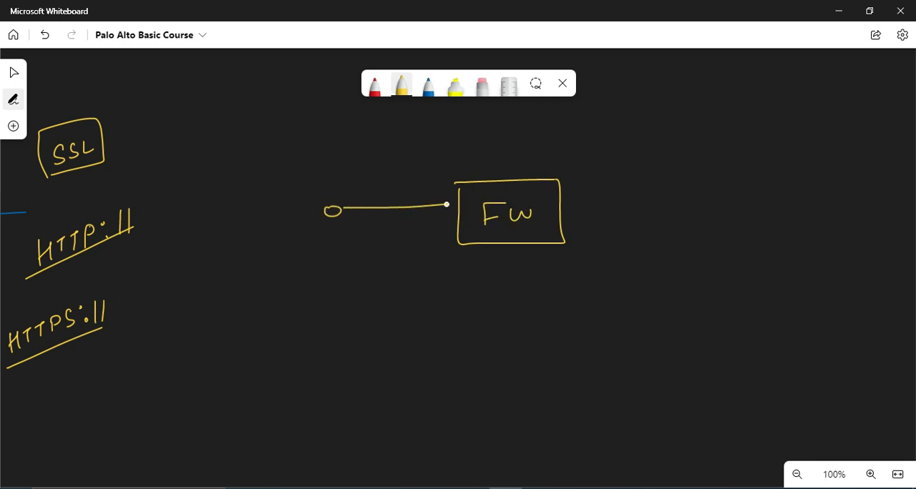
# Draw a desktop computer on one side of the firewall and a linked cloud on the other.
pyautogui.moveTo(264, 202); pyautogui.dragTo(301, 200)
pyautogui.moveTo(261, 206)
pyautogui.mouseDown()
pyautogui.moveTo(262, 231)
pyautogui.moveTo(301, 206)
pyautogui.mouseUp()
pyautogui.moveTo(281, 232); pyautogui.dragTo(274, 246)
pyautogui.moveTo(598, 209)
pyautogui.mouseDown()
pyautogui.moveTo(689, 204)
pyautogui.moveTo(704, 217)
pyautogui.moveTo(801, 202)
pyautogui.moveTo(693, 181)
pyautogui.moveTo(689, 190)
pyautogui.mouseUp()
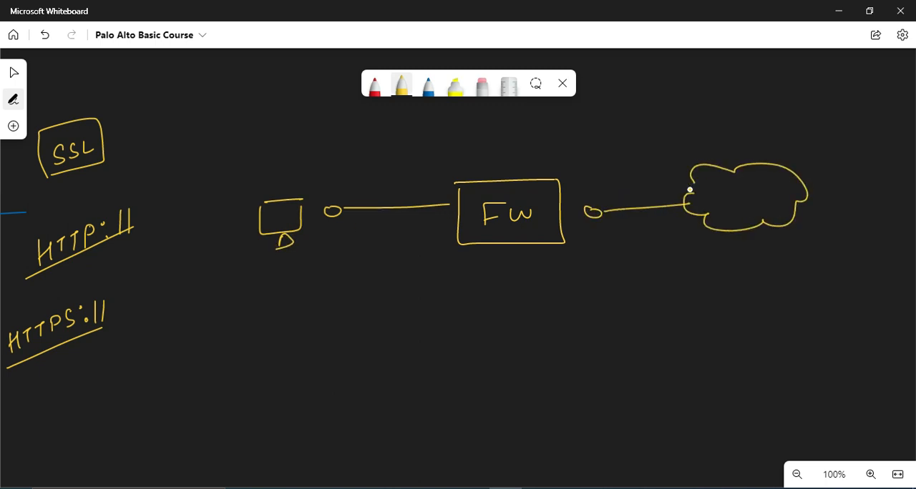
# Write SSL Decryption beneath the firewall box and draw three arrows from the computer towards the firewall.
pyautogui.moveTo(482, 270)
pyautogui.mouseDown()
pyautogui.moveTo(472, 286)
pyautogui.moveTo(610, 279)
pyautogui.mouseUp()
pyautogui.moveTo(610, 272)
pyautogui.mouseDown()
pyautogui.moveTo(610, 291)
pyautogui.moveTo(624, 272)
pyautogui.moveTo(677, 271)
pyautogui.mouseUp()
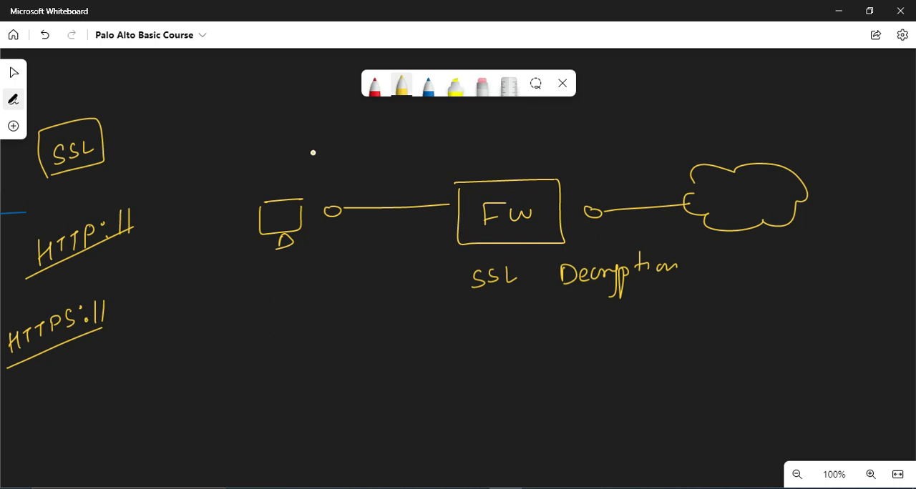
pyautogui.moveTo(313, 152)
pyautogui.mouseDown()
pyautogui.moveTo(425, 150)
pyautogui.moveTo(410, 156)
pyautogui.mouseUp()
pyautogui.moveTo(309, 173)
pyautogui.mouseDown()
pyautogui.moveTo(421, 164)
pyautogui.moveTo(411, 175)
pyautogui.mouseUp()
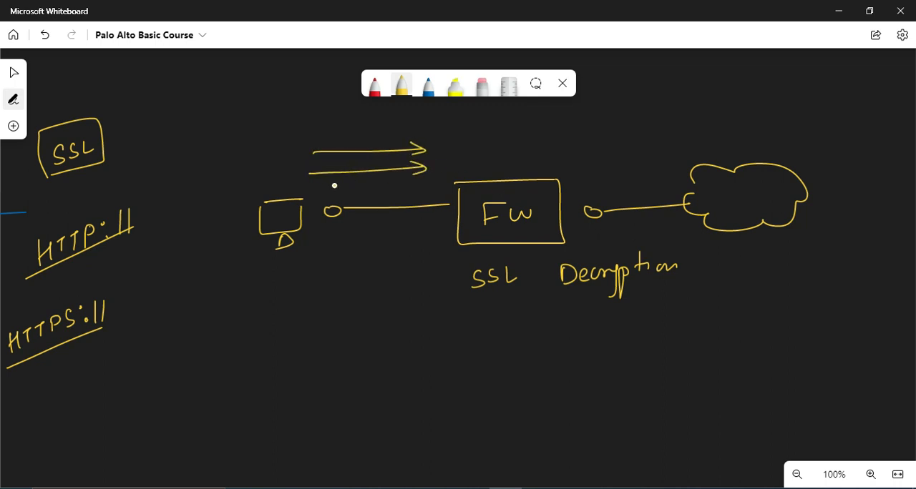
pyautogui.moveTo(322, 187)
pyautogui.mouseDown()
pyautogui.moveTo(421, 184)
pyautogui.moveTo(402, 195)
pyautogui.mouseUp()
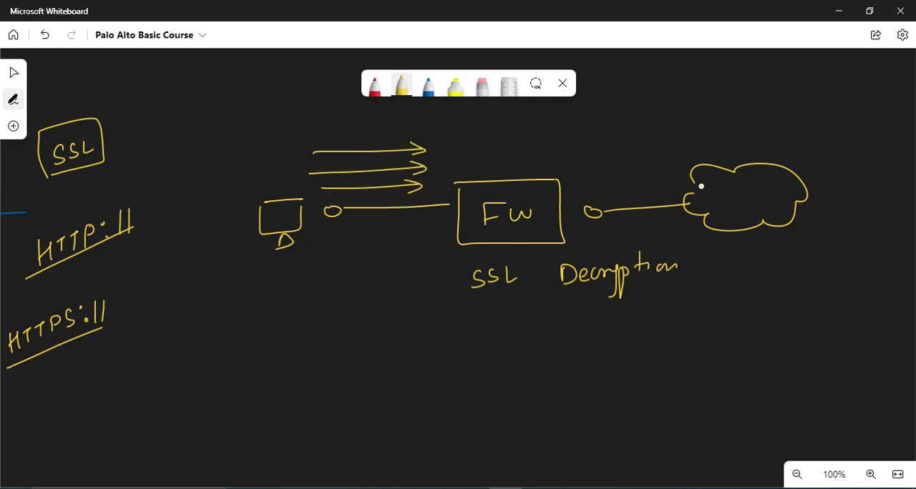
# Label the cloud Internet and write Forward proxy above the firewall box.
pyautogui.moveTo(708, 189)
pyautogui.mouseDown()
pyautogui.moveTo(719, 208)
pyautogui.moveTo(751, 203)
pyautogui.mouseUp()
pyautogui.moveTo(744, 195); pyautogui.dragTo(799, 189)
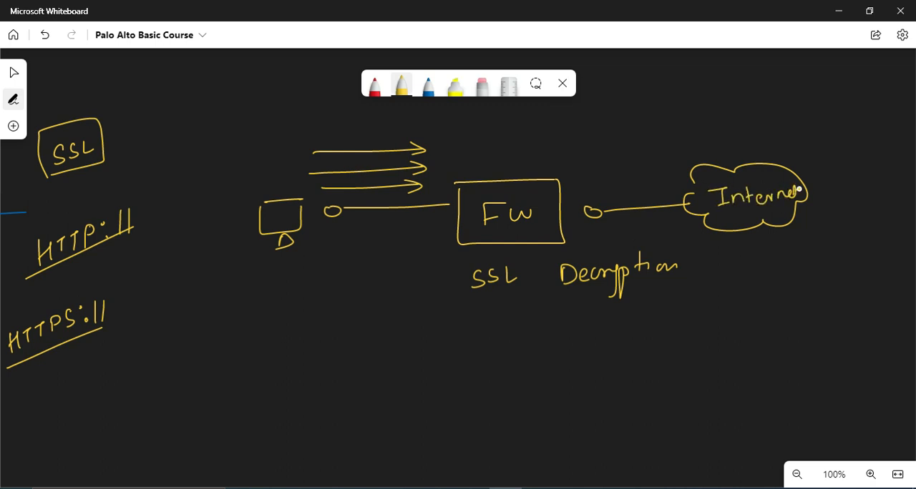
pyautogui.moveTo(481, 128)
pyautogui.mouseDown()
pyautogui.moveTo(481, 155)
pyautogui.moveTo(510, 136)
pyautogui.moveTo(568, 147)
pyautogui.moveTo(533, 169)
pyautogui.moveTo(553, 152)
pyautogui.moveTo(579, 156)
pyautogui.mouseUp()
pyautogui.moveTo(579, 145)
pyautogui.mouseDown()
pyautogui.moveTo(572, 157)
pyautogui.moveTo(587, 162)
pyautogui.mouseUp()
# Draw a blue server below the firewall, connected to it by a vertical link line.
pyautogui.click(428, 86)
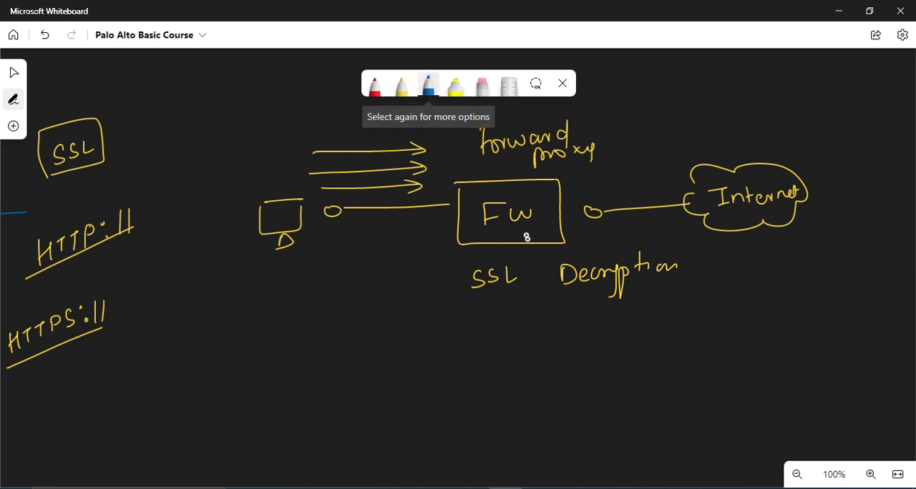
pyautogui.moveTo(528, 247)
pyautogui.mouseDown()
pyautogui.moveTo(534, 356)
pyautogui.moveTo(571, 359)
pyautogui.mouseUp()
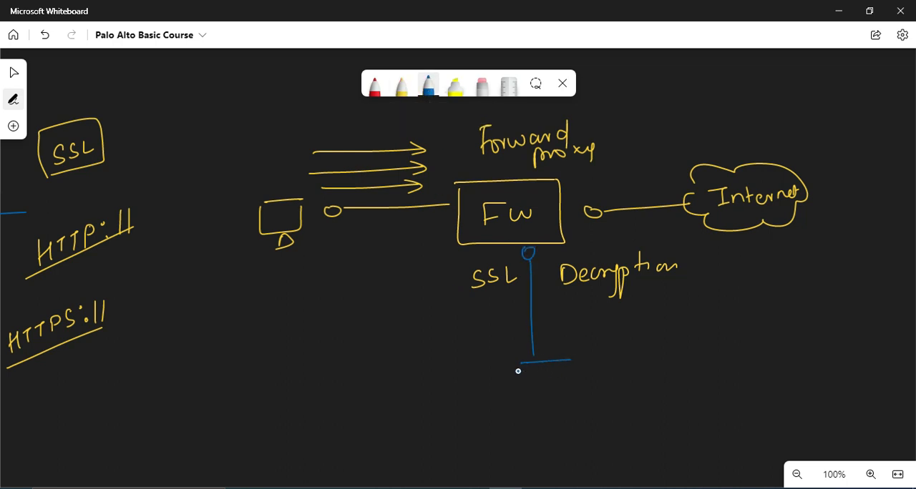
pyautogui.moveTo(518, 369)
pyautogui.mouseDown()
pyautogui.moveTo(573, 377)
pyautogui.moveTo(548, 389)
pyautogui.moveTo(547, 402)
pyautogui.mouseUp()
pyautogui.moveTo(530, 418); pyautogui.dragTo(542, 415)
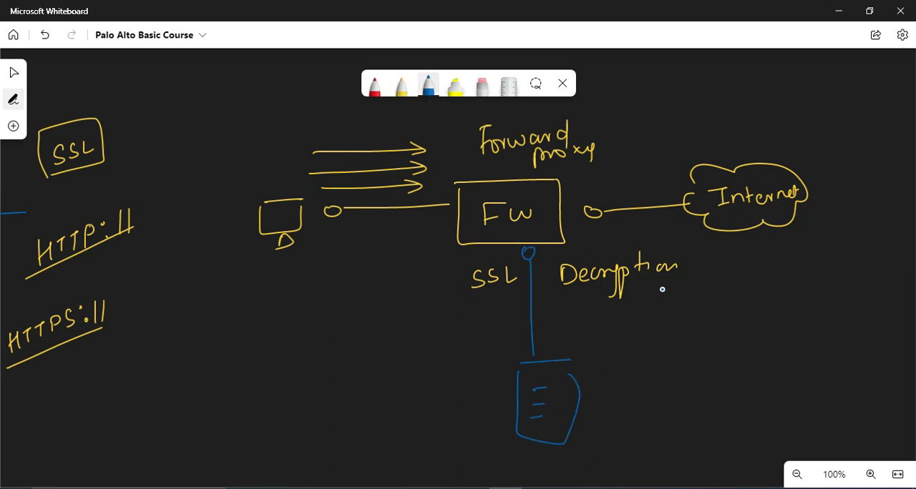
# Draw a blue arrow from the Internet cloud to the firewall and write underlined Inbound proxy and reverse proxy notes.
pyautogui.moveTo(667, 166); pyautogui.dragTo(586, 189)
pyautogui.moveTo(367, 265)
pyautogui.mouseDown()
pyautogui.moveTo(374, 284)
pyautogui.moveTo(414, 272)
pyautogui.moveTo(440, 255)
pyautogui.moveTo(442, 235)
pyautogui.mouseUp()
pyautogui.moveTo(379, 311)
pyautogui.mouseDown()
pyautogui.moveTo(389, 319)
pyautogui.moveTo(432, 293)
pyautogui.moveTo(448, 305)
pyautogui.moveTo(425, 313)
pyautogui.moveTo(438, 286)
pyautogui.mouseUp()
pyautogui.moveTo(239, 411)
pyautogui.mouseDown()
pyautogui.moveTo(255, 417)
pyautogui.moveTo(270, 400)
pyautogui.moveTo(318, 399)
pyautogui.moveTo(352, 381)
pyautogui.moveTo(382, 399)
pyautogui.moveTo(401, 374)
pyautogui.moveTo(443, 352)
pyautogui.moveTo(452, 373)
pyautogui.mouseUp()
pyautogui.moveTo(274, 427); pyautogui.dragTo(420, 384)
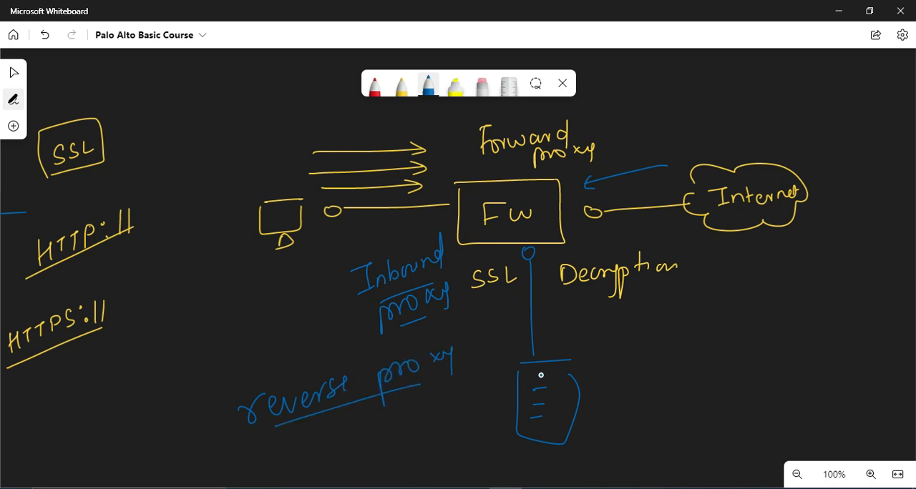